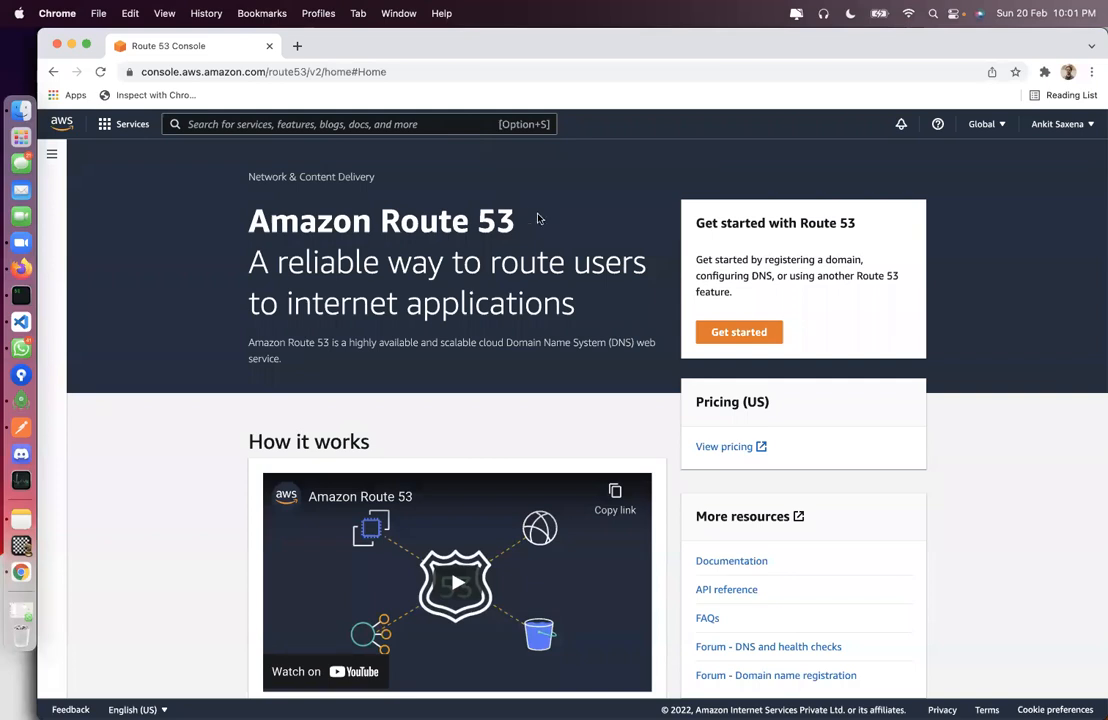
pyautogui.tripleClick(405, 215)
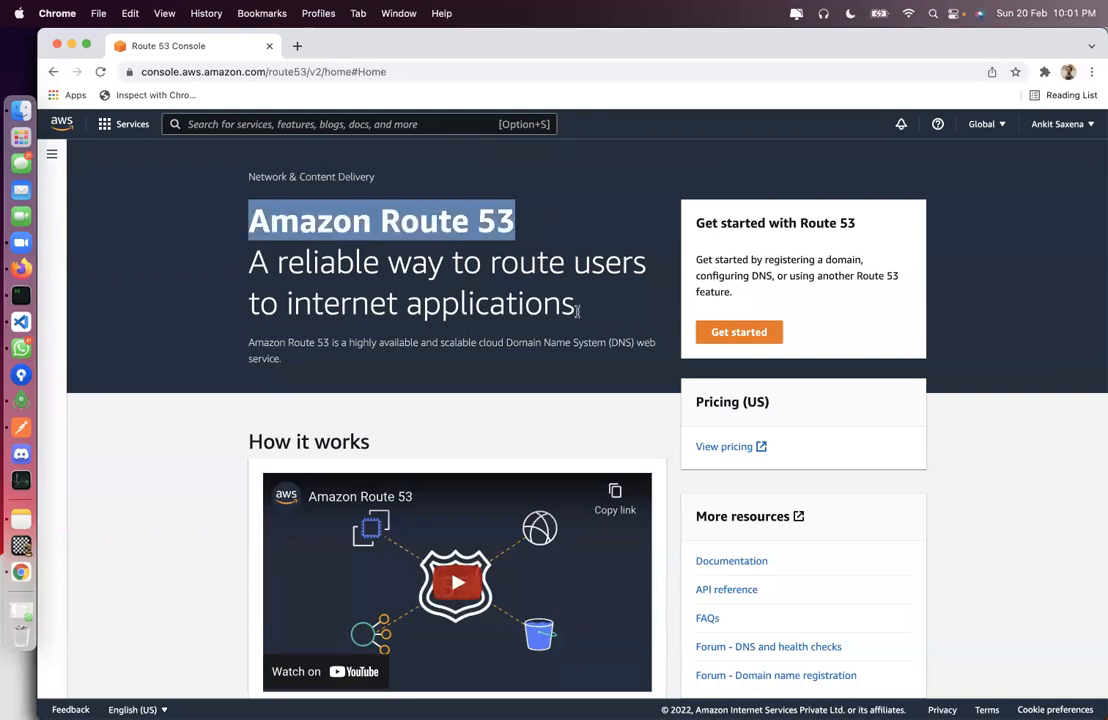
pyautogui.click(485, 225)
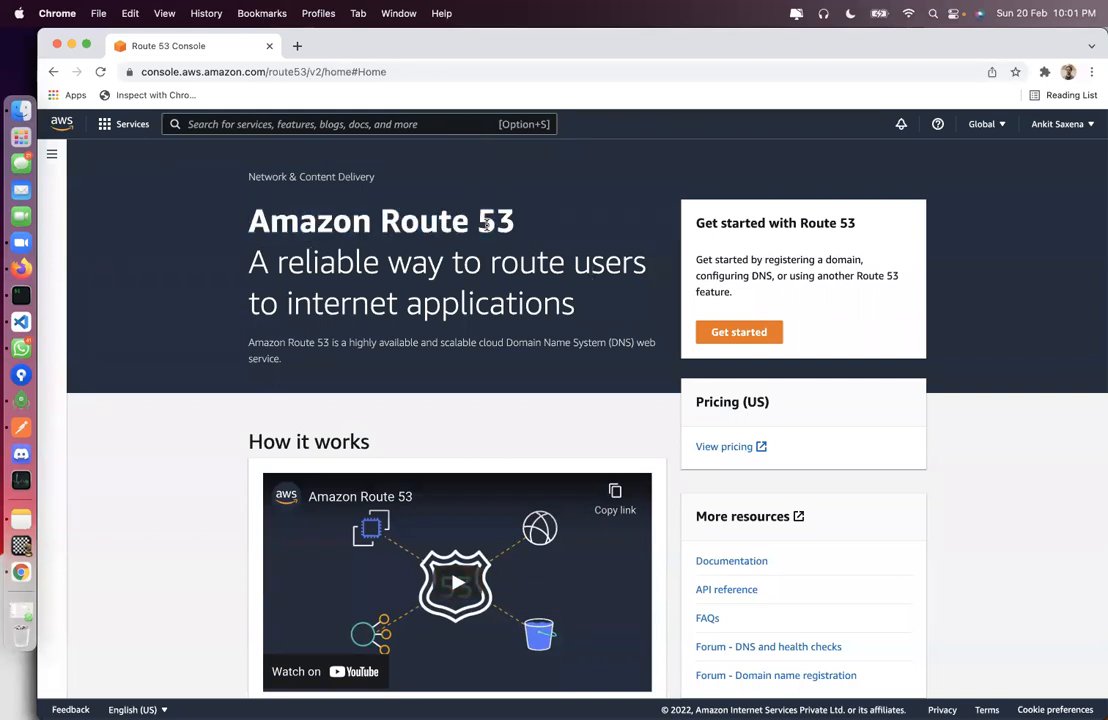
pyautogui.tripleClick(448, 228)
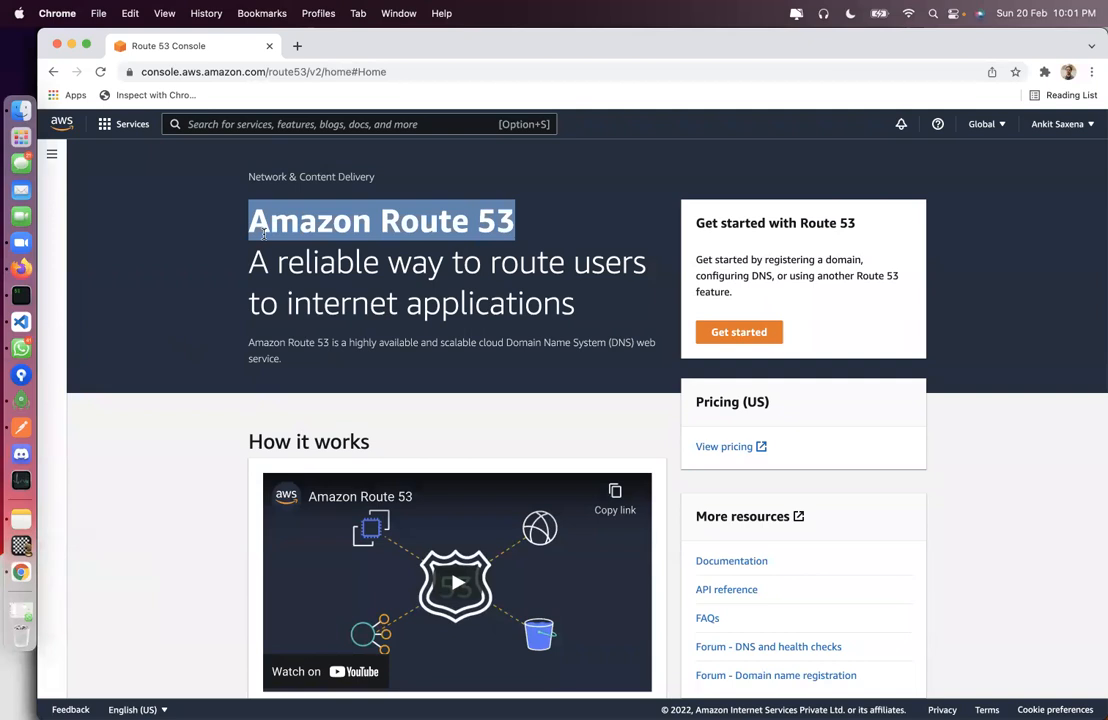
# Step: Switch to Firefox, copy the domain name from the GoDaddy DNS management URL, and open that domain in a new tab
pyautogui.click(21, 268)
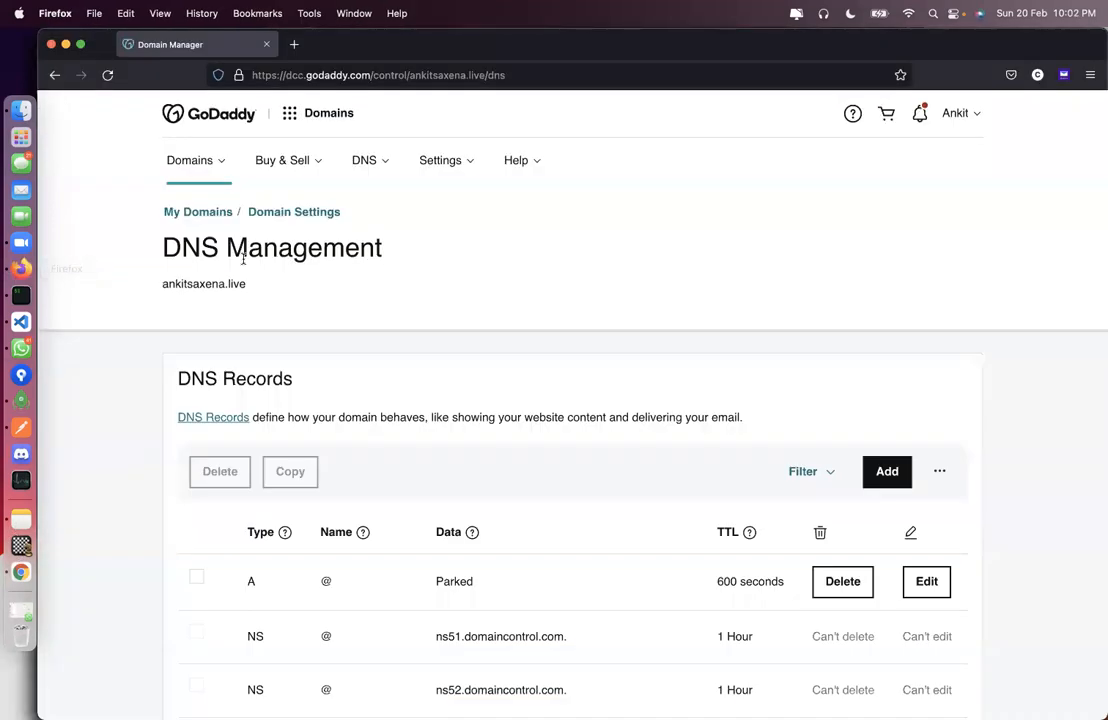
pyautogui.moveTo(407, 75); pyautogui.dragTo(488, 75)
pyautogui.press('super+c')
pyautogui.click(411, 72)
pyautogui.moveTo(411, 72); pyautogui.dragTo(486, 75)
pyautogui.click(292, 46)
pyautogui.press('super+v')
pyautogui.press('Return')
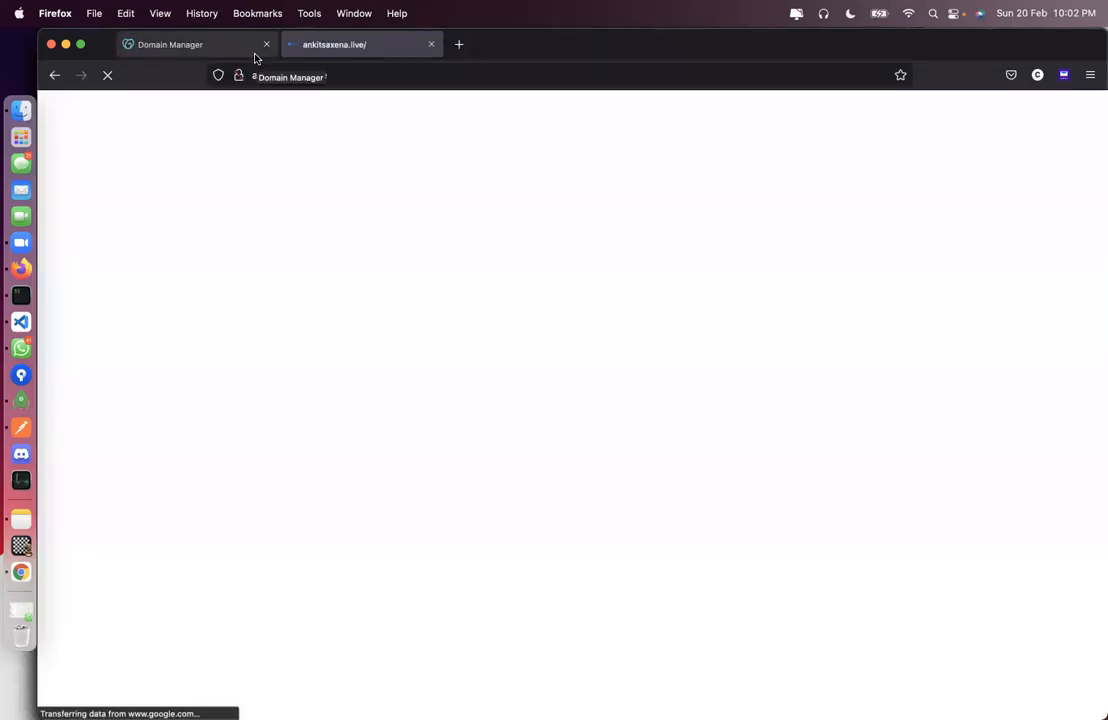
pyautogui.click(203, 43)
pyautogui.click(362, 46)
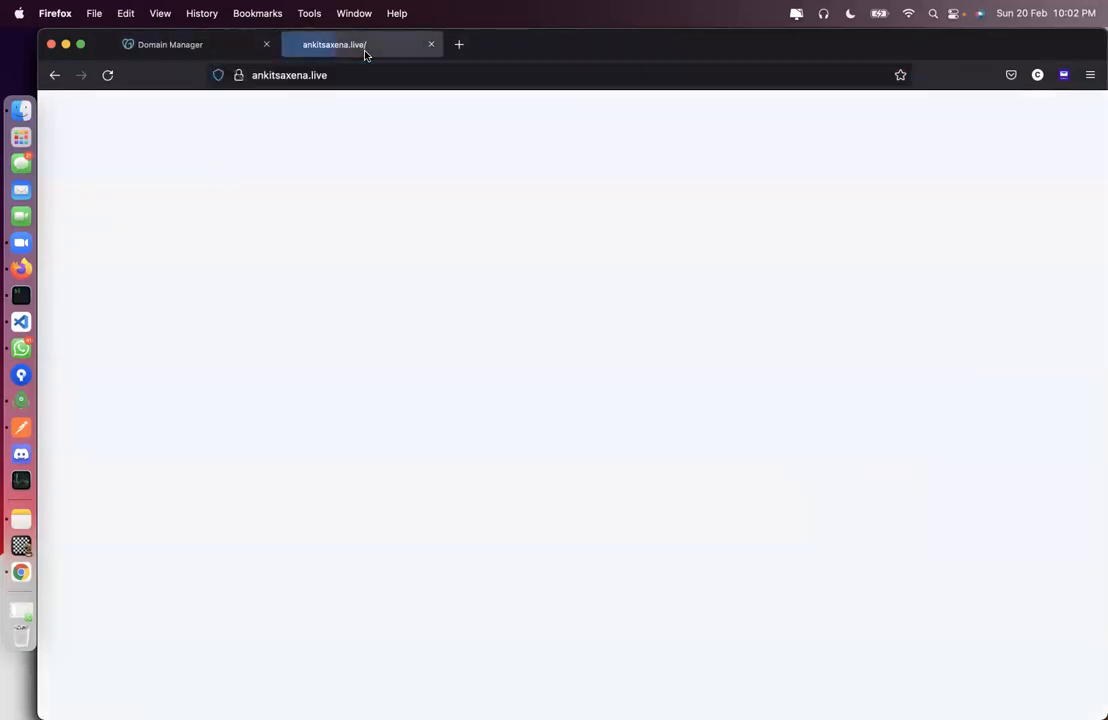
pyautogui.click(367, 78)
pyautogui.press('Escape')
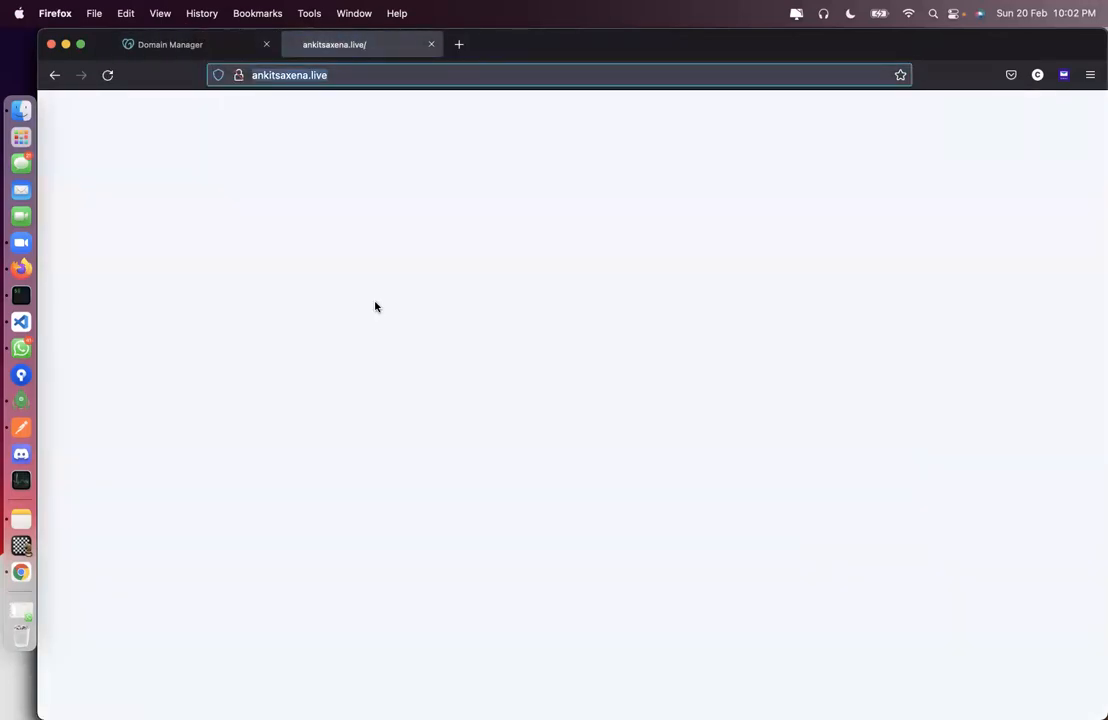
# Step: Copy the domain name from the GoDaddy DNS management URL and switch to the Route 53 console in Chrome
pyautogui.click(215, 46)
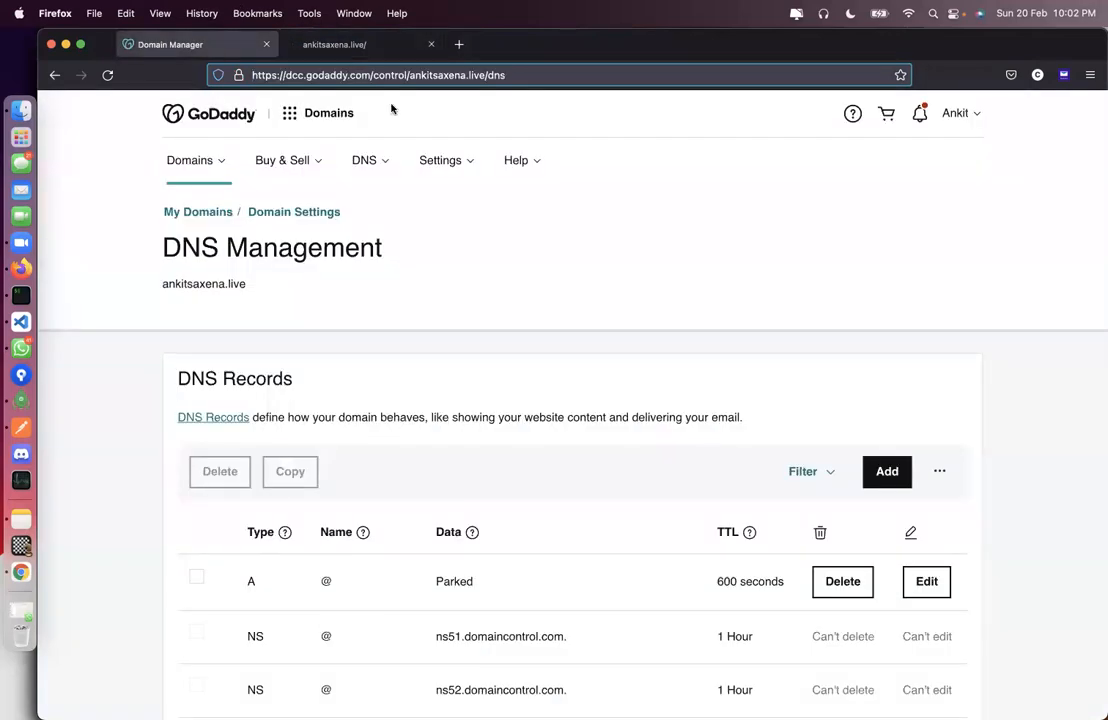
pyautogui.moveTo(408, 74); pyautogui.dragTo(486, 74)
pyautogui.press('super+c')
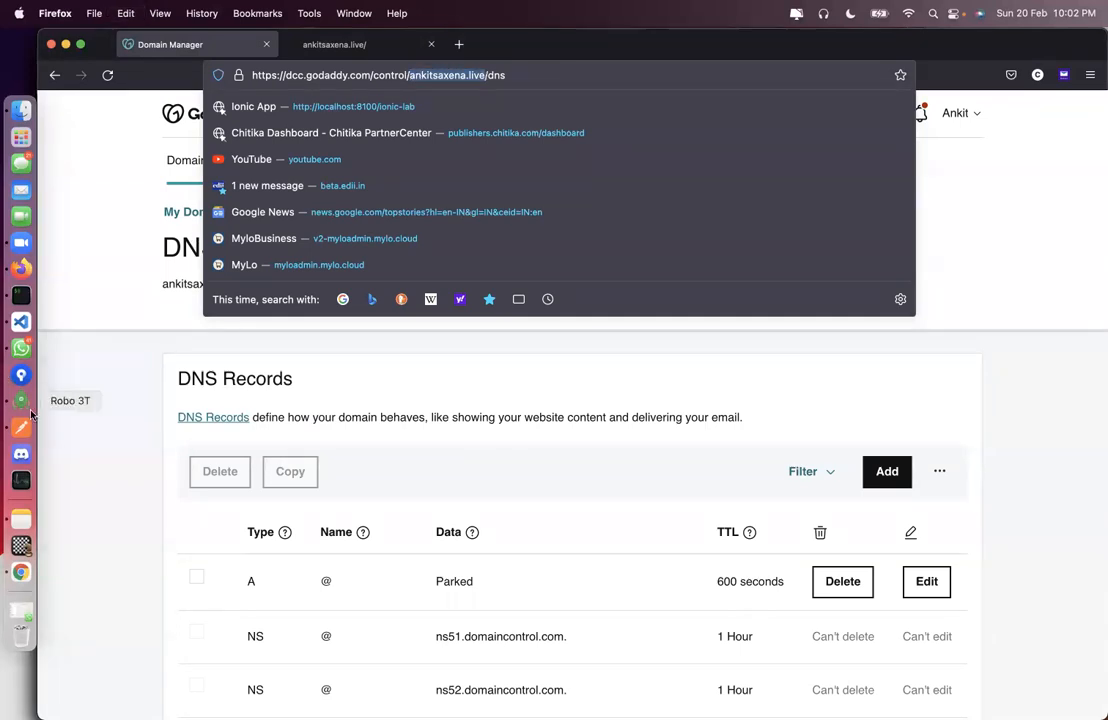
pyautogui.click(54, 402)
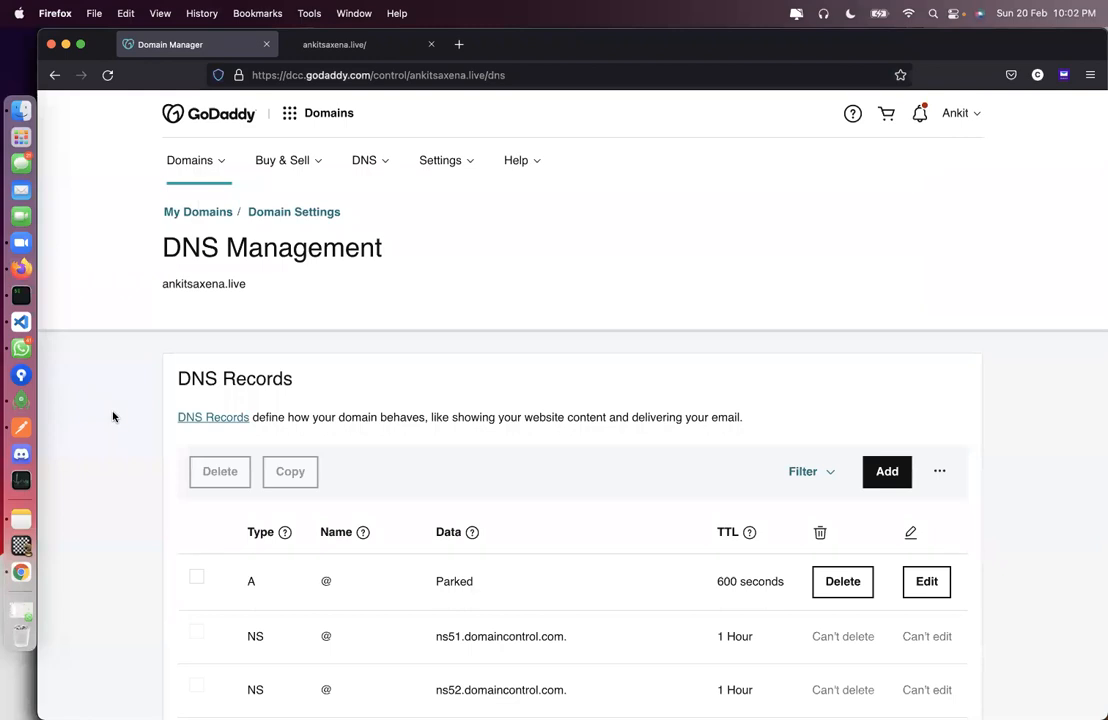
pyautogui.click(17, 582)
pyautogui.tripleClick(390, 243)
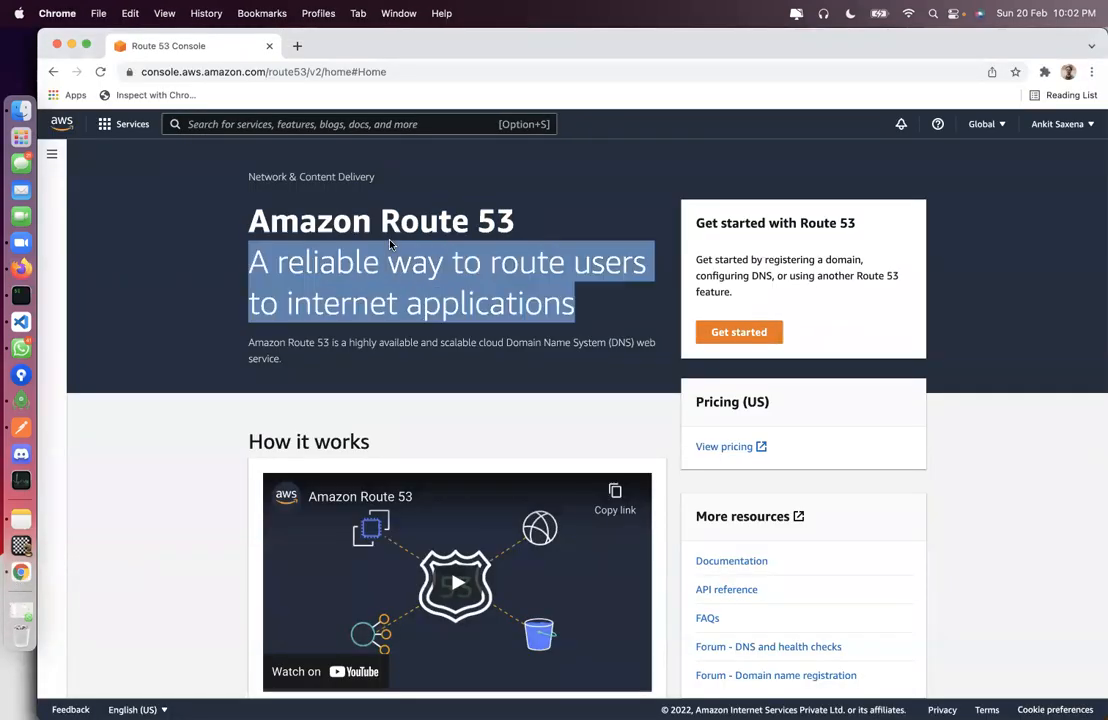
pyautogui.tripleClick(377, 223)
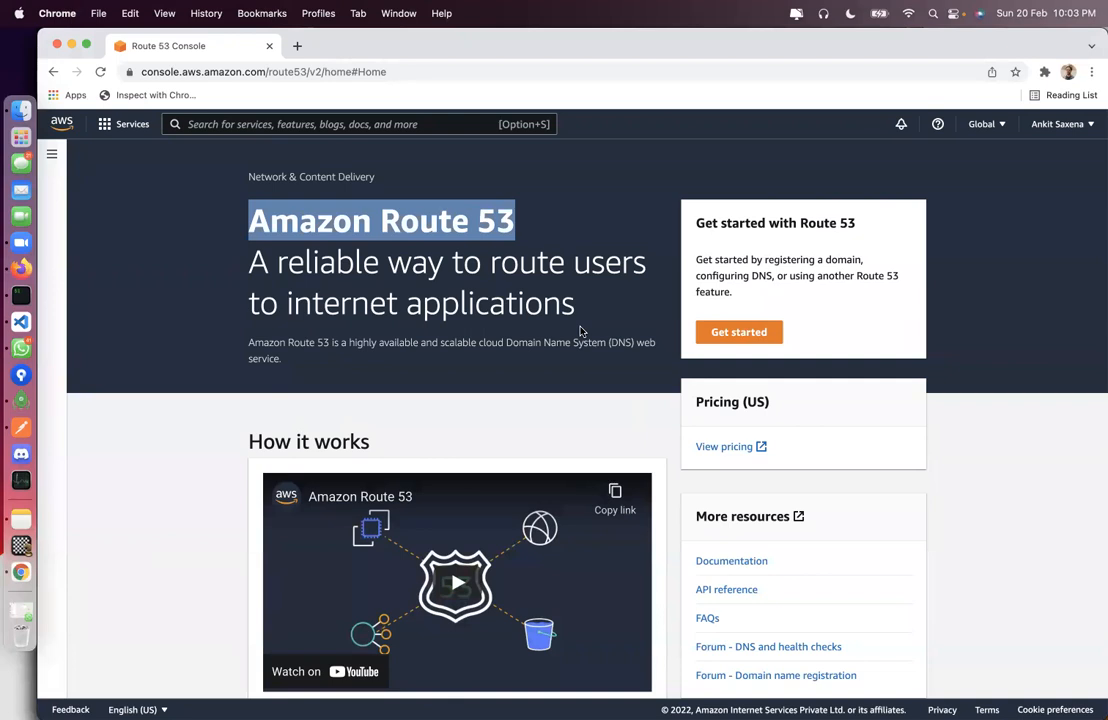
pyautogui.click(411, 200)
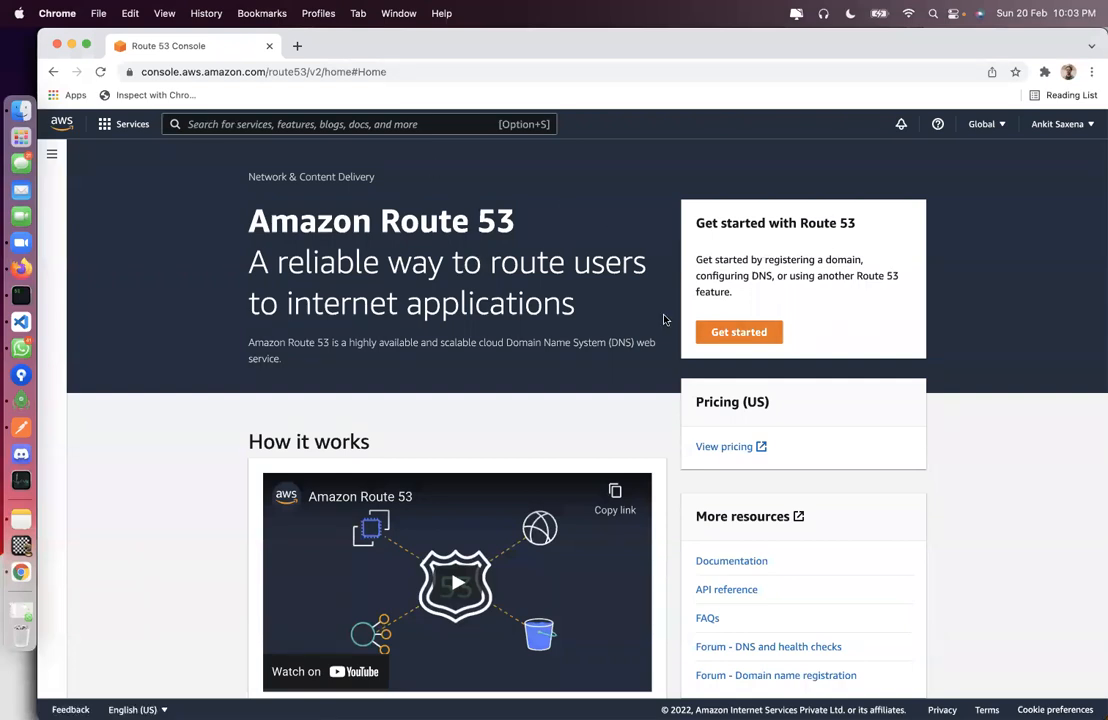
# Step: Switch Route 53 to the old console and get started with DNS management
pyautogui.click(736, 332)
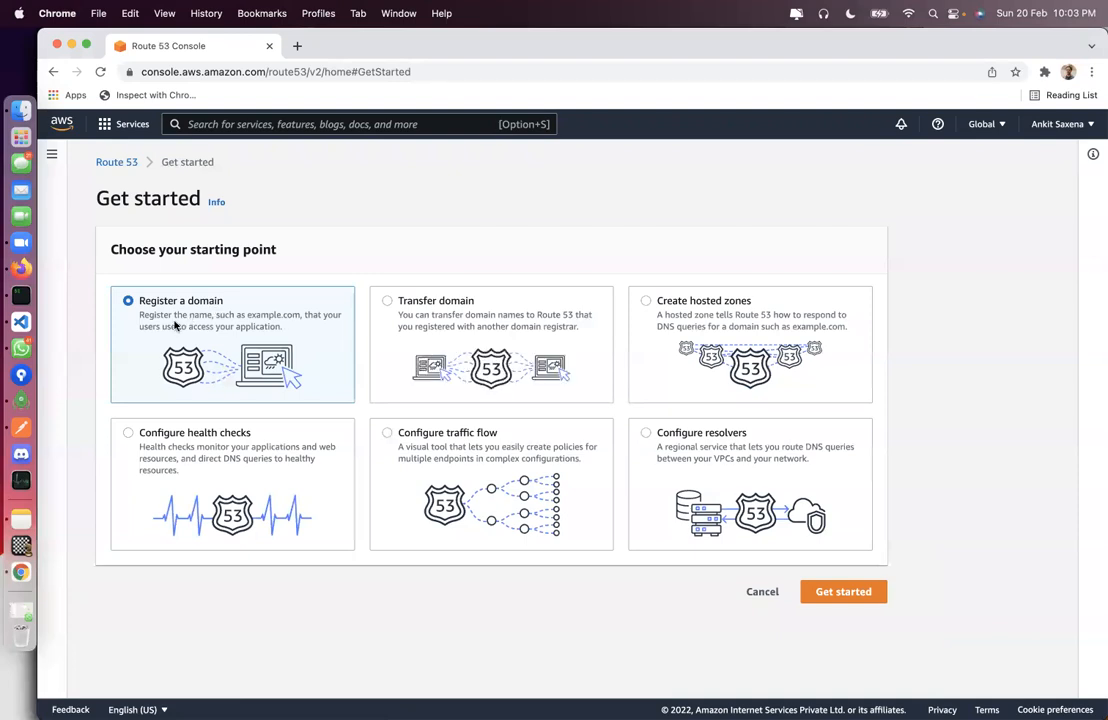
pyautogui.click(652, 308)
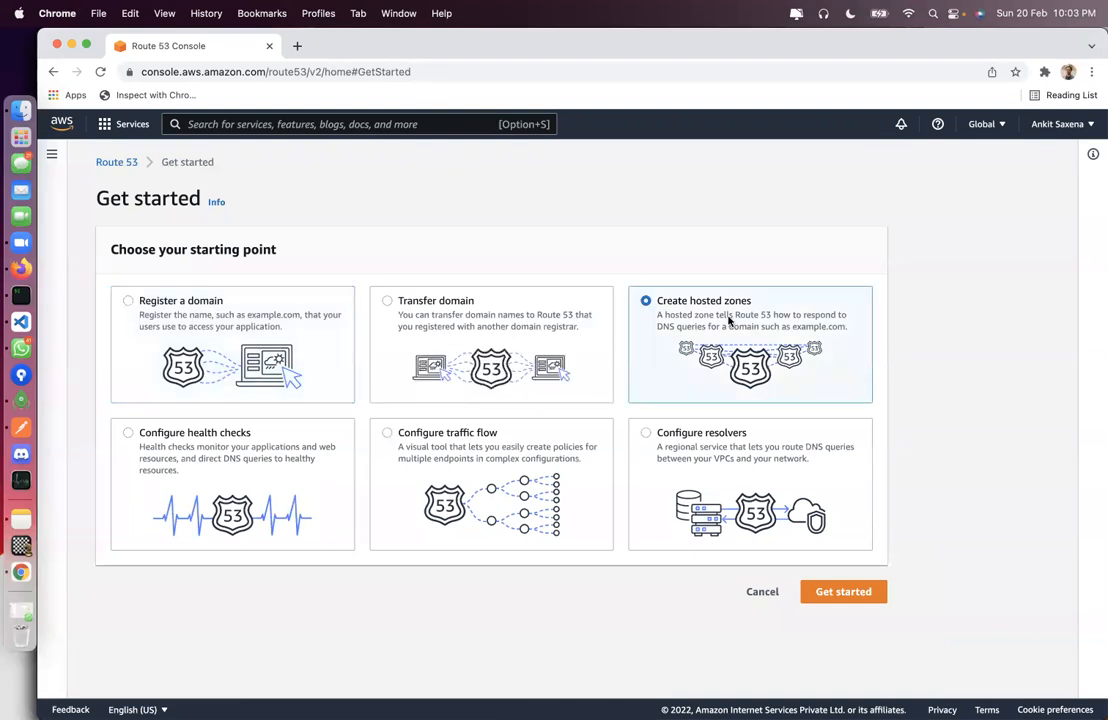
pyautogui.click(51, 153)
pyautogui.scroll(-3, 133, 574)
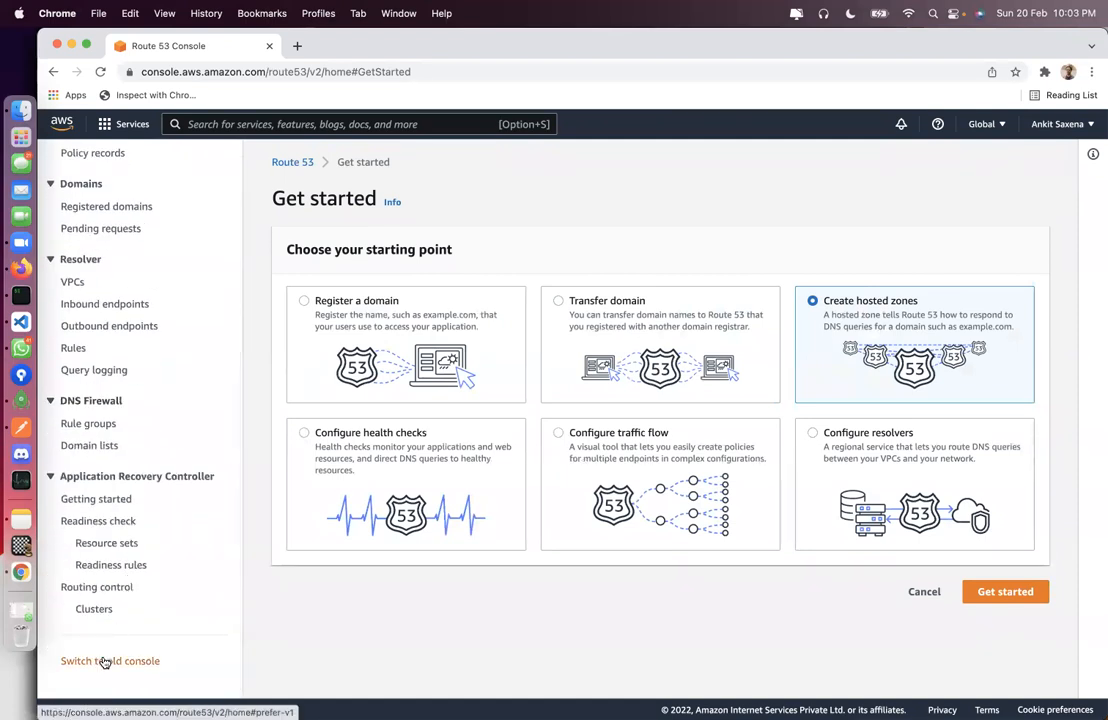
pyautogui.click(72, 662)
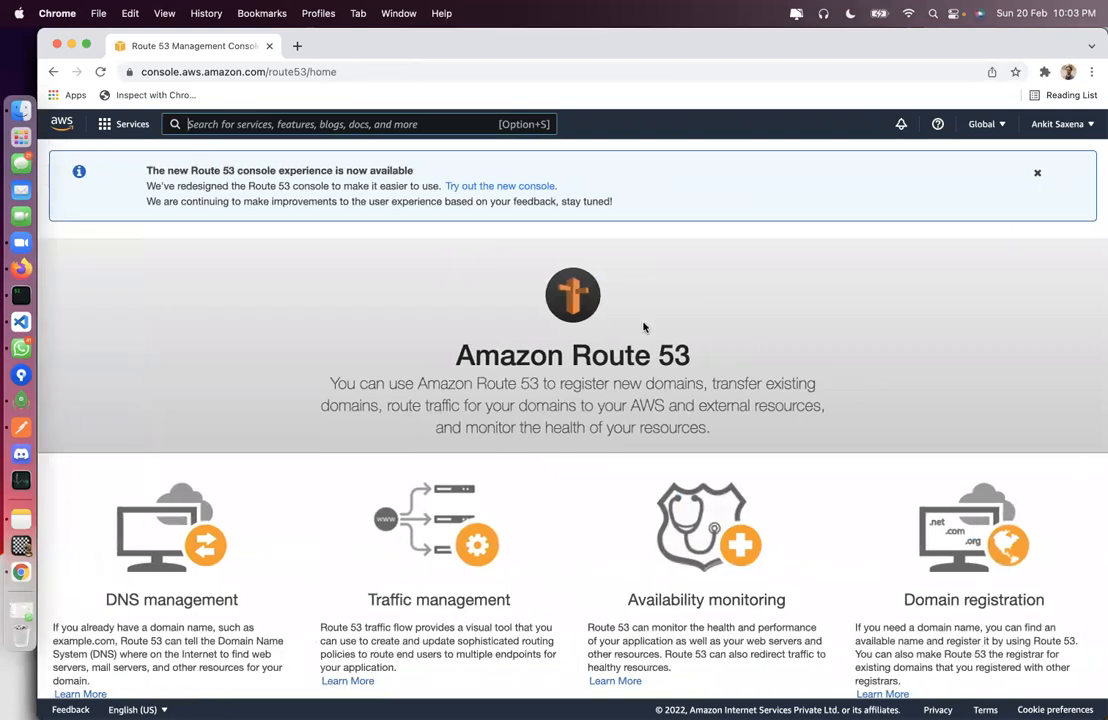
pyautogui.scroll(-3, 645, 326)
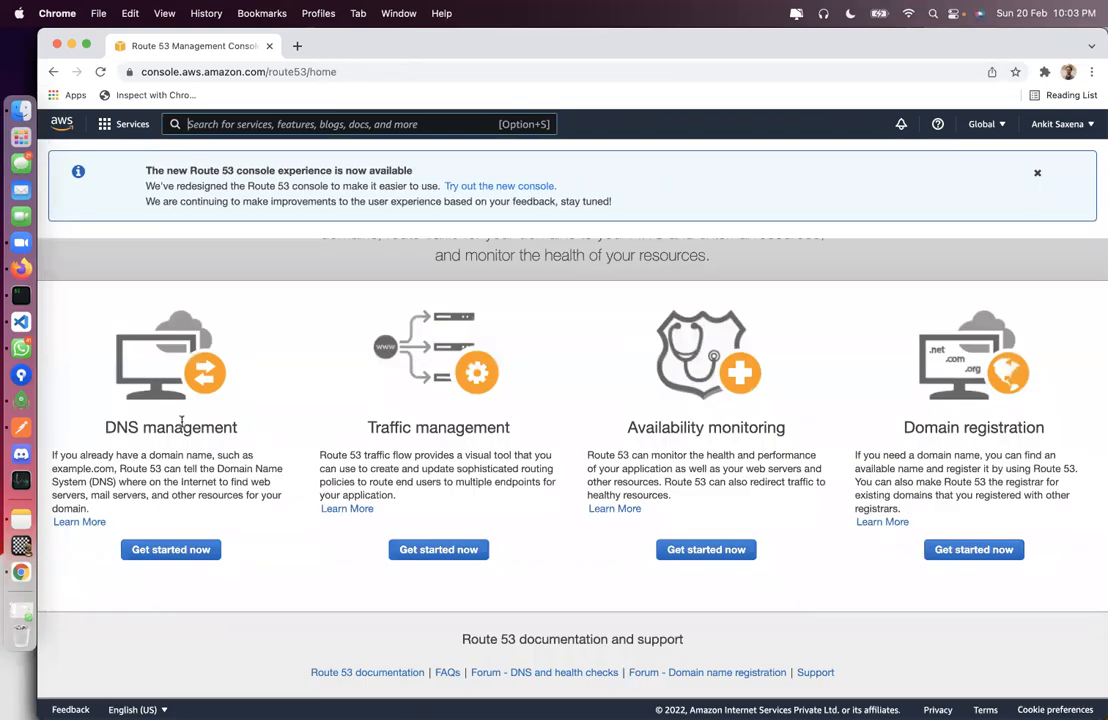
pyautogui.click(165, 552)
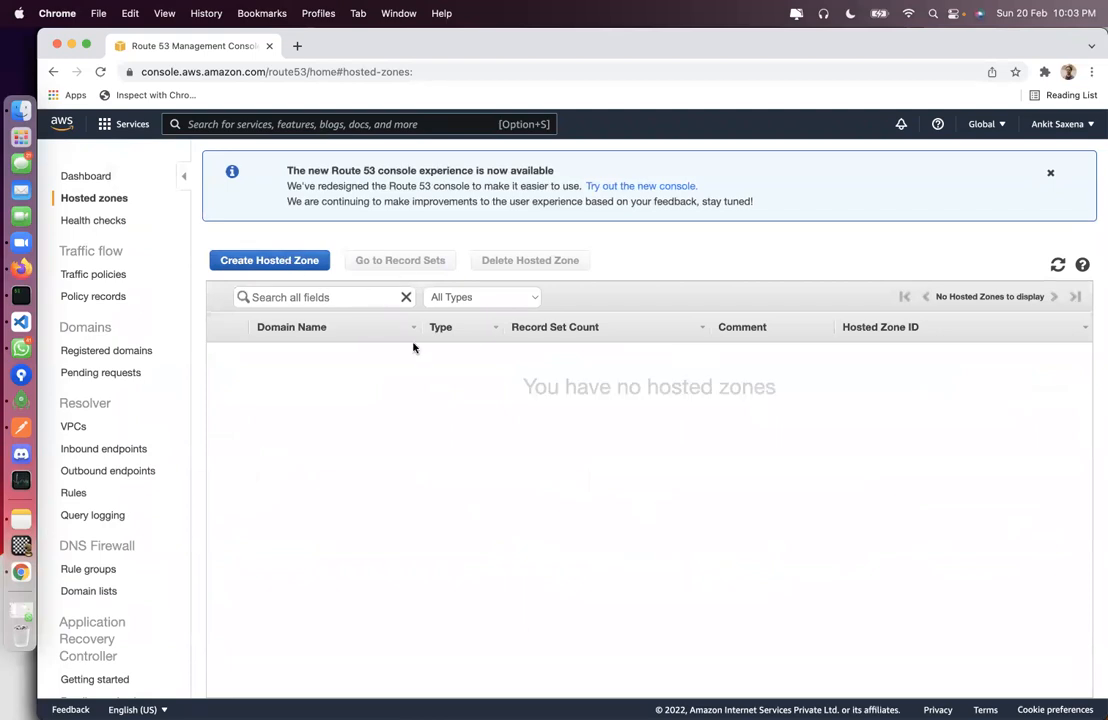
# Step: Create a public hosted zone for the copied domain name with the comment "This is the sample public website"
pyautogui.click(269, 260)
pyautogui.press('super+v')
pyautogui.click(925, 417)
pyautogui.write('This the')
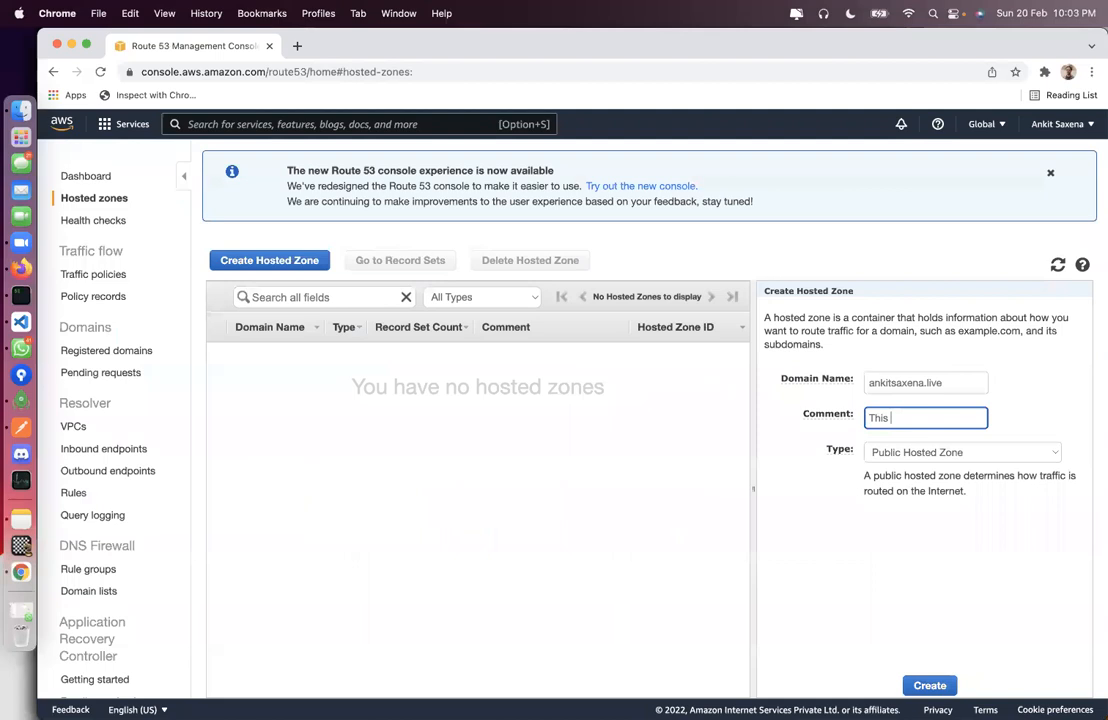
pyautogui.press('BackSpace')
pyautogui.press('BackSpace')
pyautogui.press('BackSpace')
pyautogui.press('BackSpace')
pyautogui.write('is the samp;e p')
pyautogui.press('BackSpace')
pyautogui.press('BackSpace')
pyautogui.press('BackSpace')
pyautogui.press('BackSpace')
pyautogui.write('le public website')
pyautogui.click(929, 685)
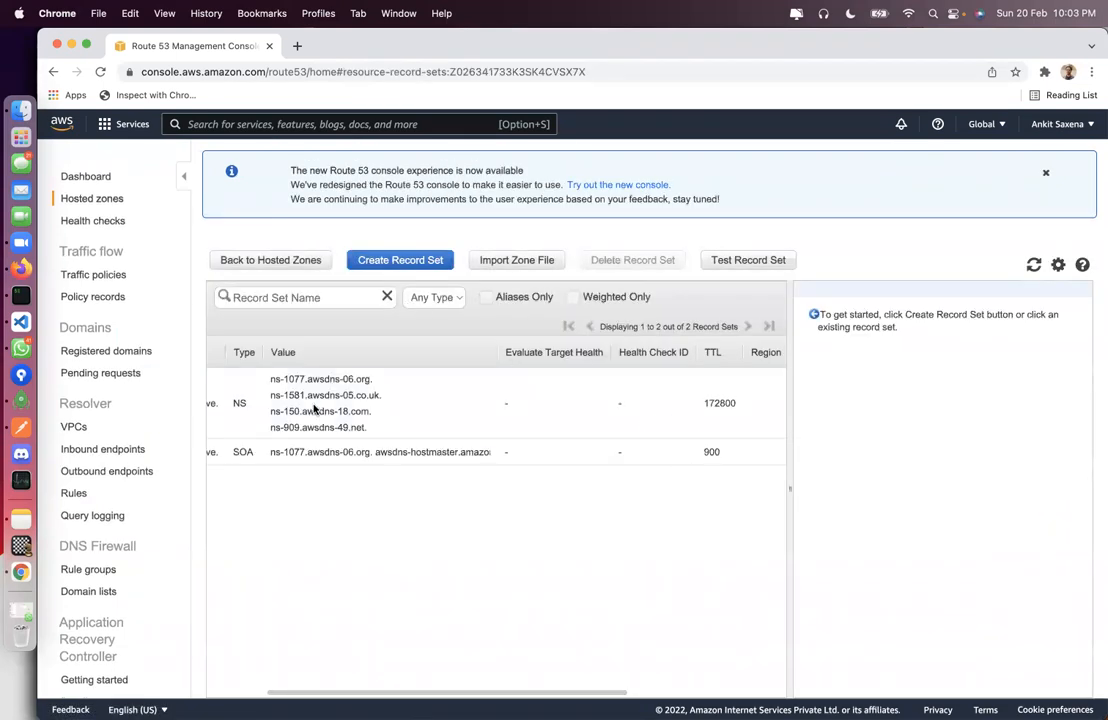
# Step: Examine the details of the hosted zone's NS and SOA record sets
pyautogui.hscroll(-5, 300, 428)
pyautogui.click(304, 413)
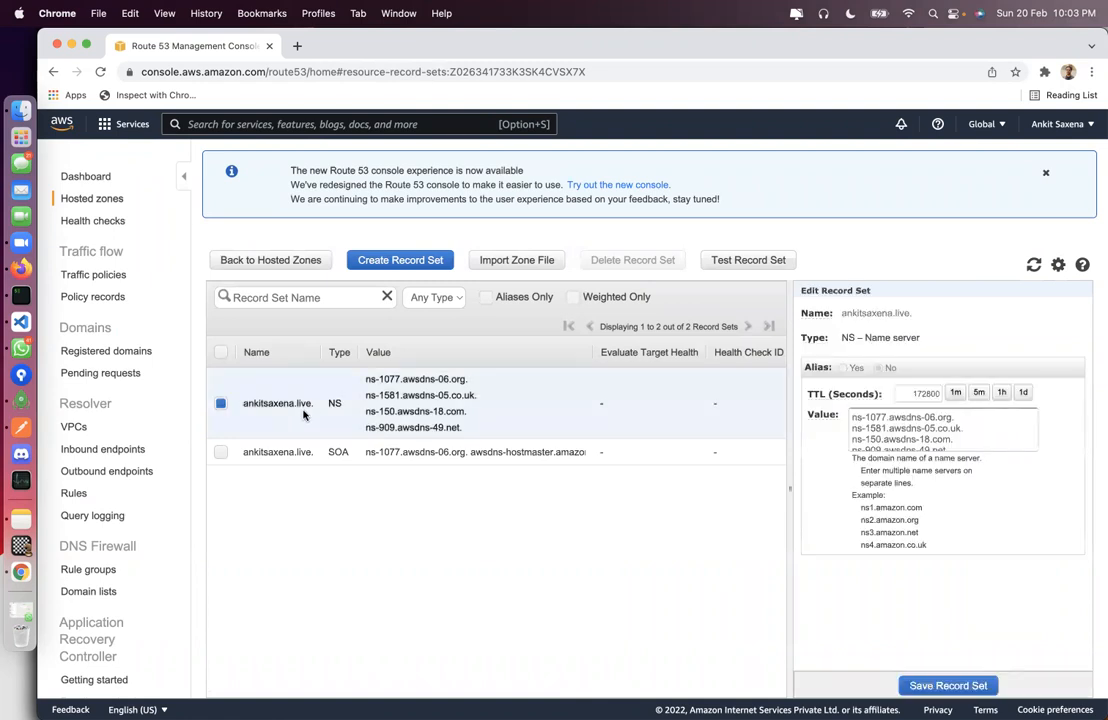
pyautogui.click(322, 452)
pyautogui.click(326, 403)
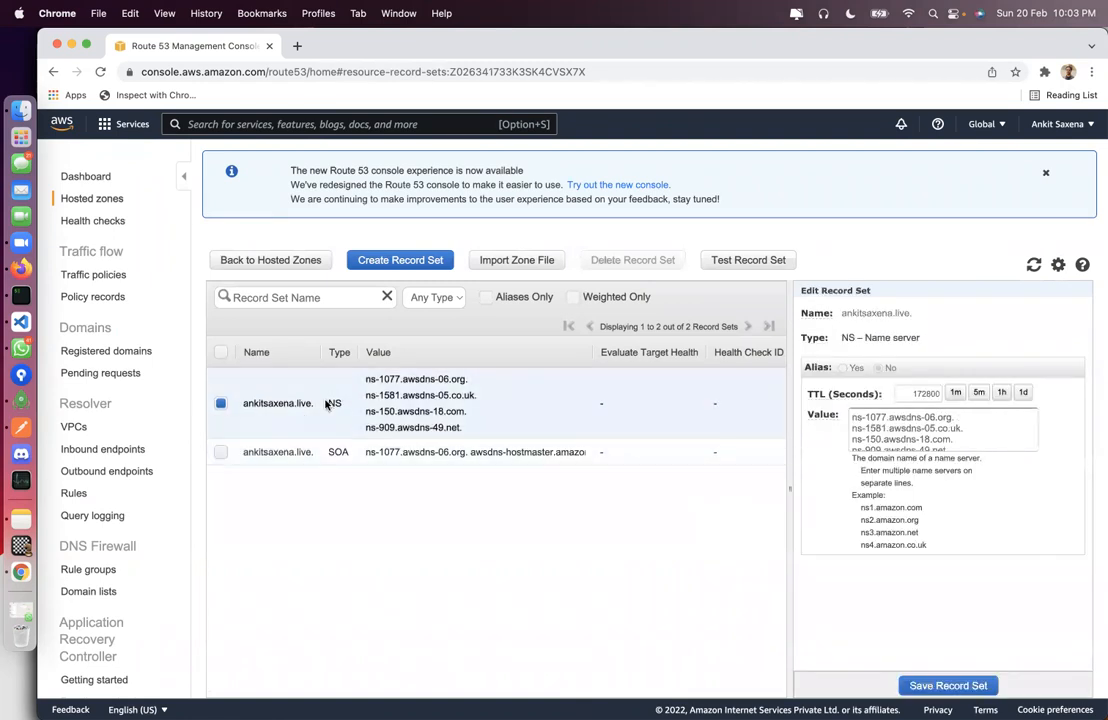
pyautogui.click(322, 455)
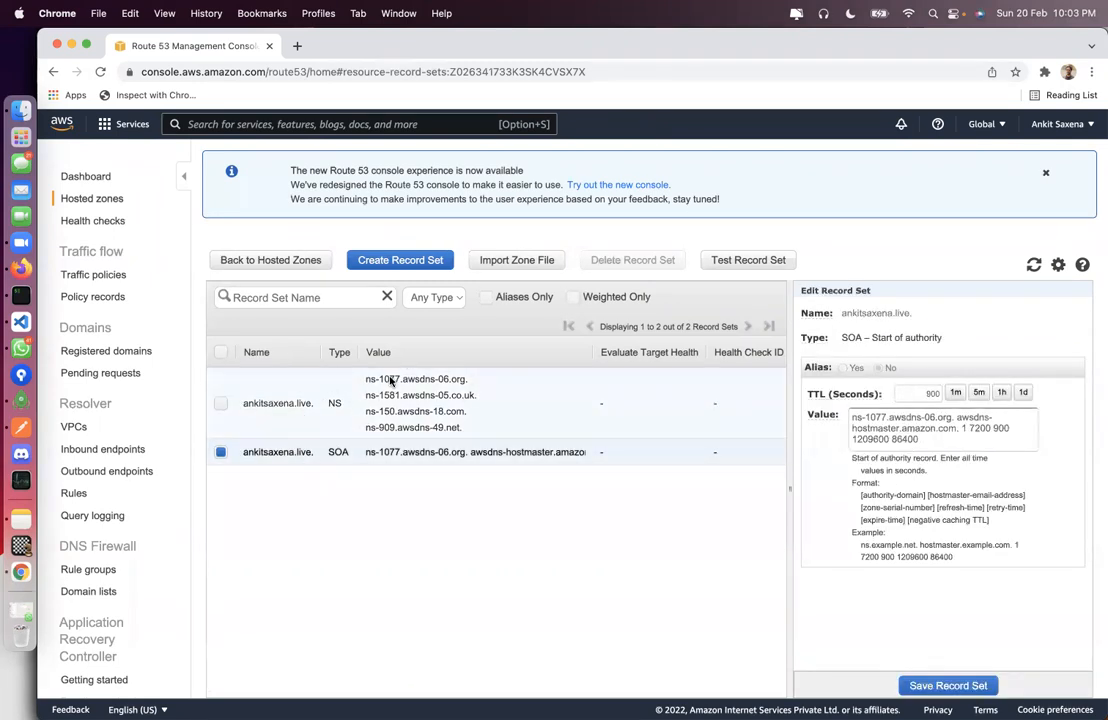
pyautogui.click(318, 393)
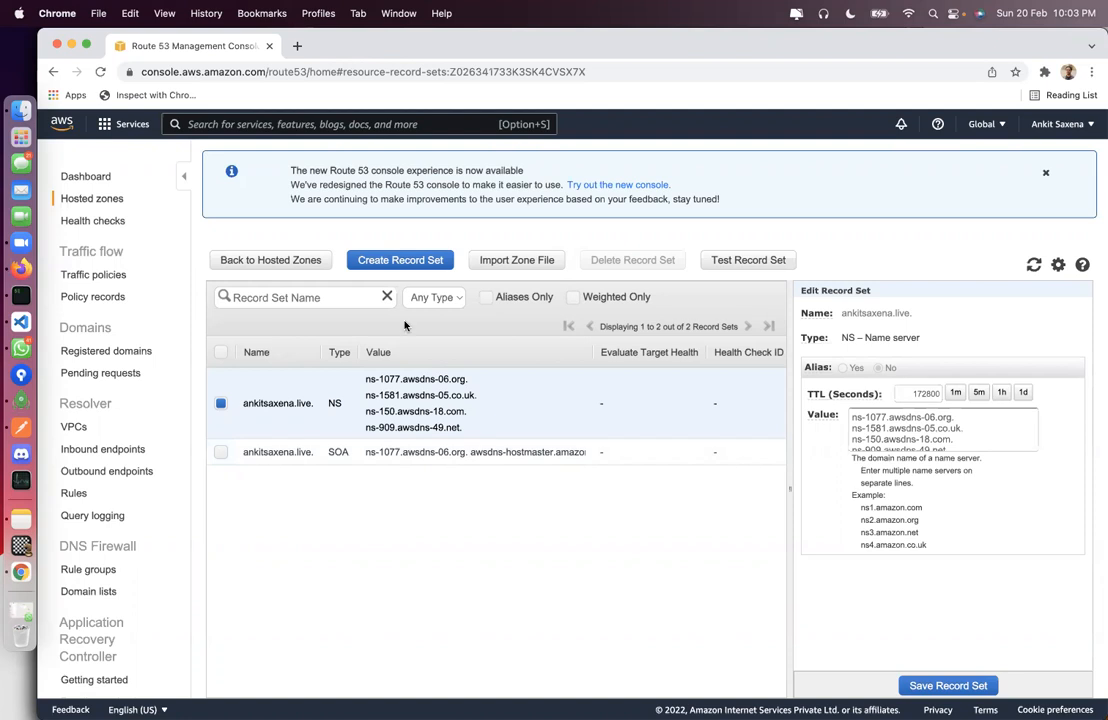
pyautogui.doubleClick(328, 405)
pyautogui.click(334, 458)
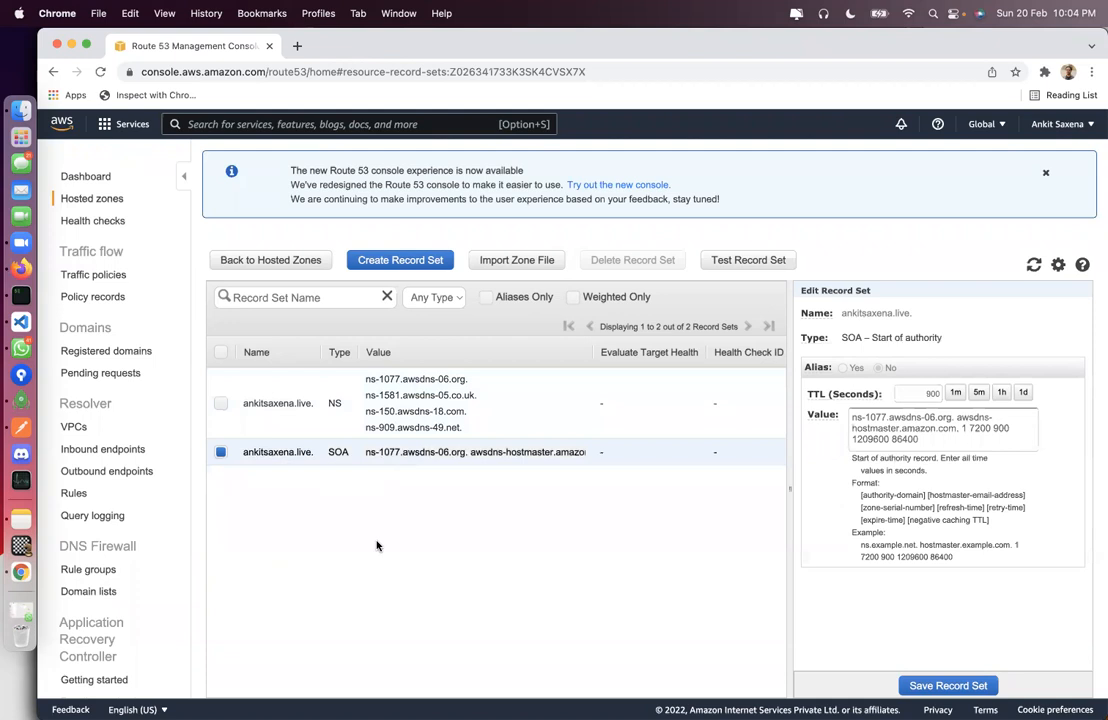
pyautogui.click(415, 398)
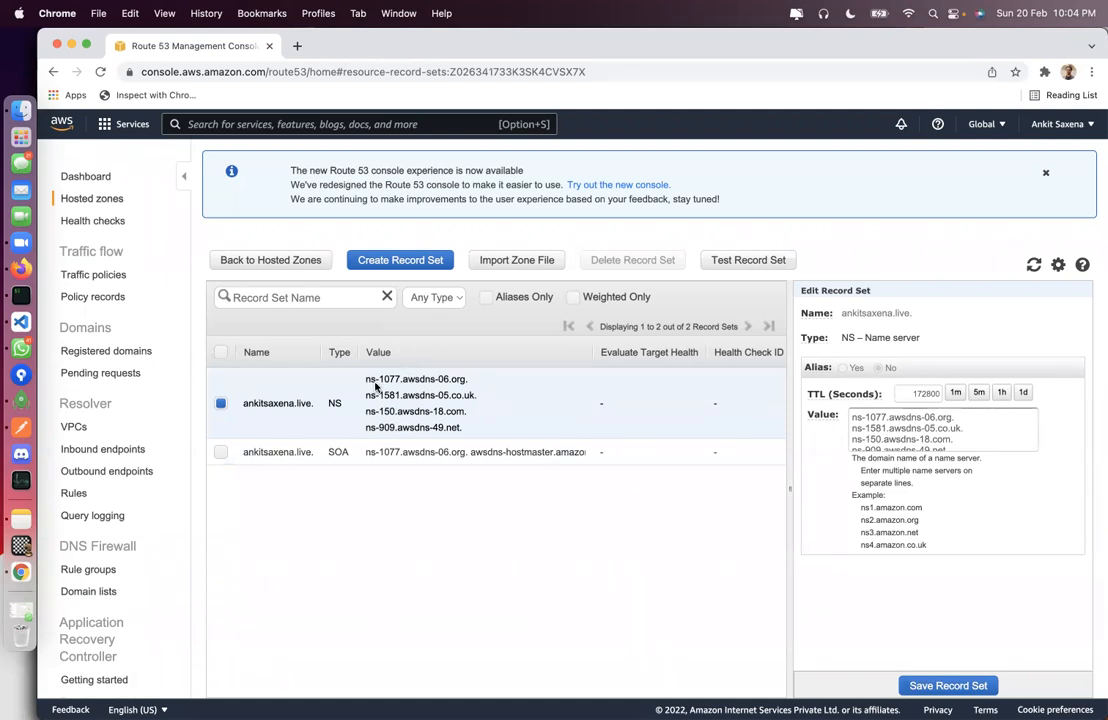
# Step: Copy the name server ns-1077.awsdns-06.org from the NS record and view the Nameservers section of the GoDaddy DNS page in Firefox
pyautogui.moveTo(364, 380); pyautogui.dragTo(468, 381)
pyautogui.press('super+c')
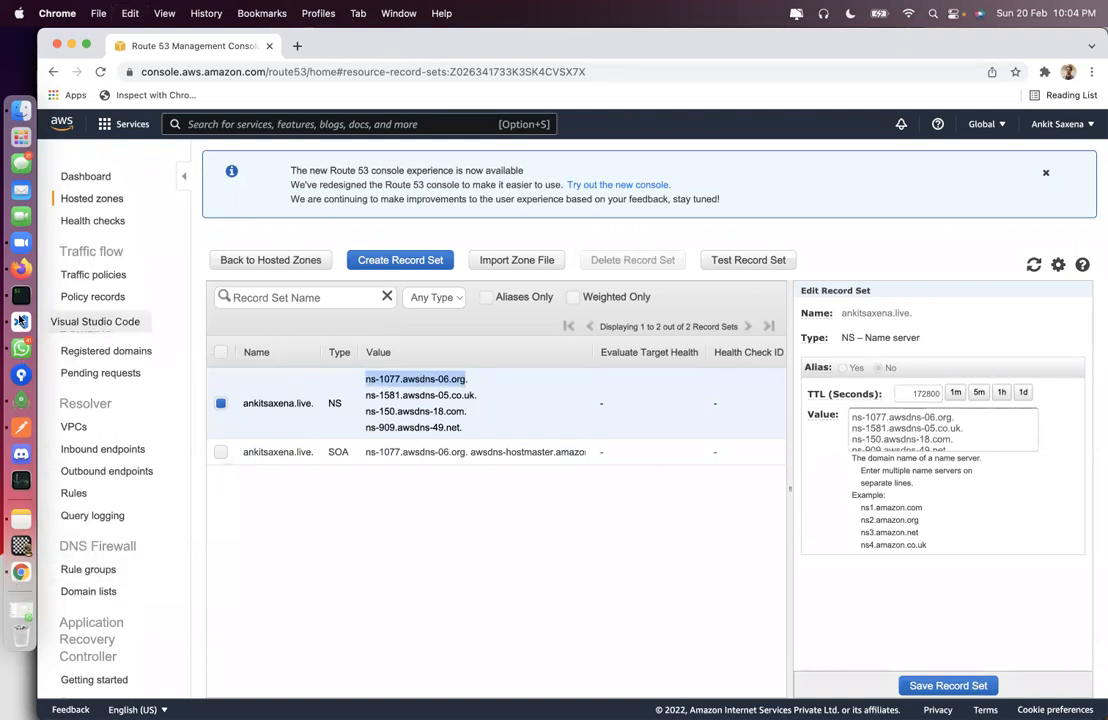
pyautogui.click(20, 270)
pyautogui.scroll(-10, 290, 480)
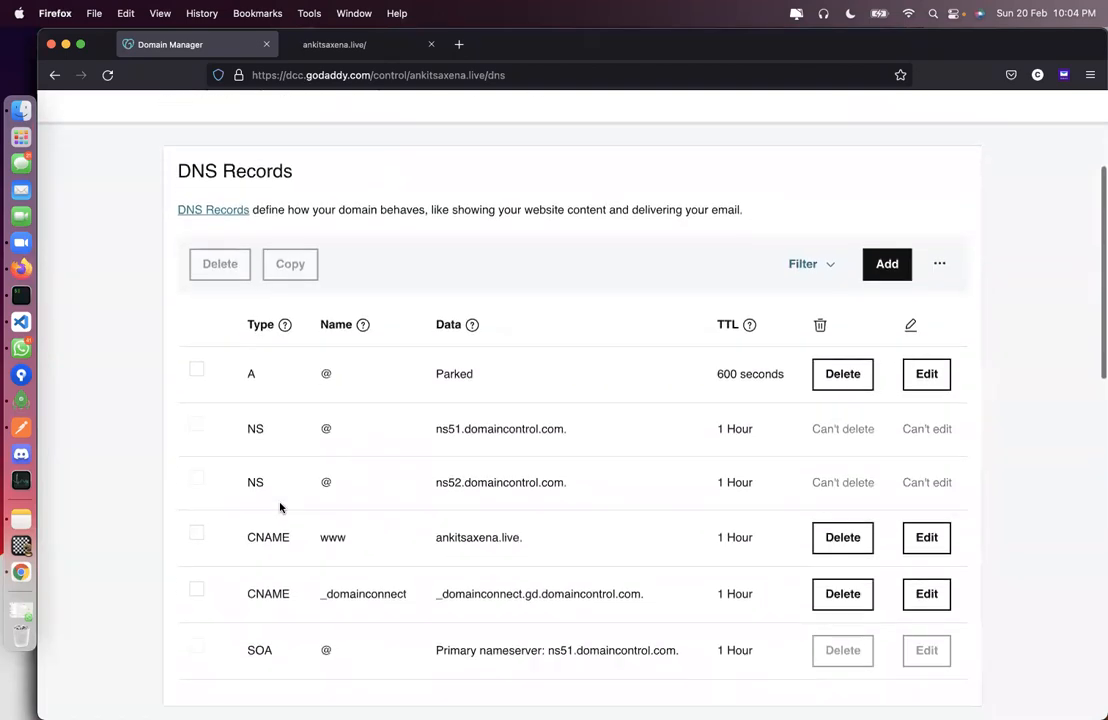
pyautogui.scroll(-2, 281, 508)
pyautogui.click(364, 303)
pyautogui.click(358, 293)
pyautogui.doubleClick(195, 256)
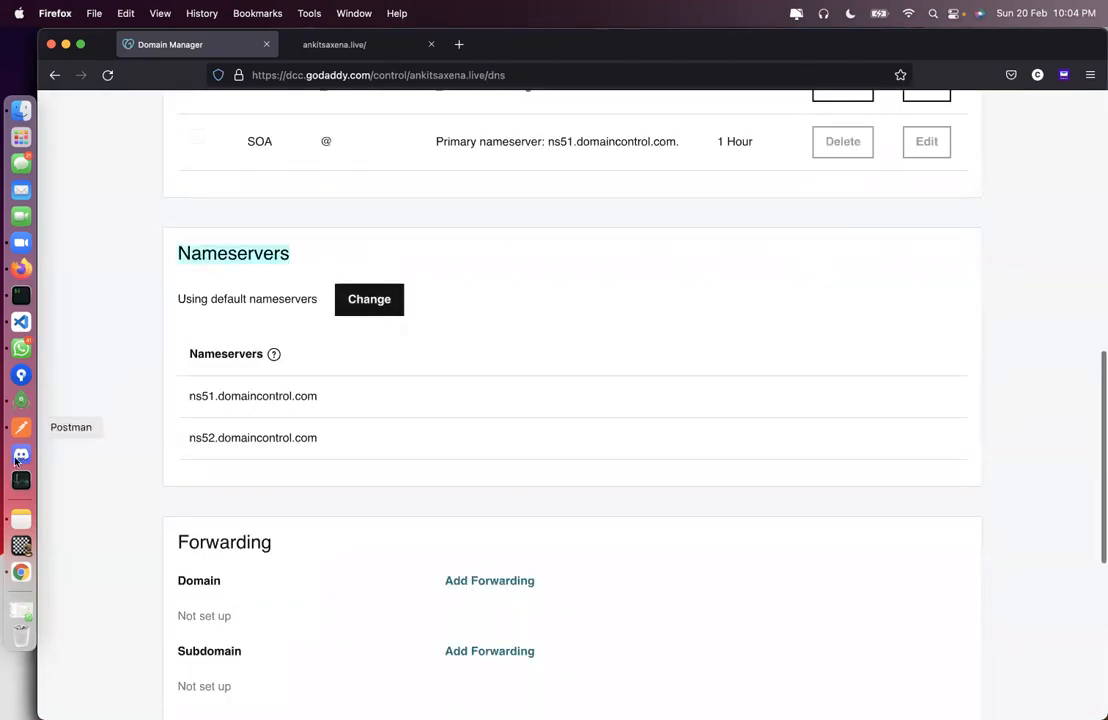
# Step: Return to Route 53 in Chrome and copy ns-1077.awsdns-06.org from the NS record, without its trailing dot
pyautogui.click(20, 572)
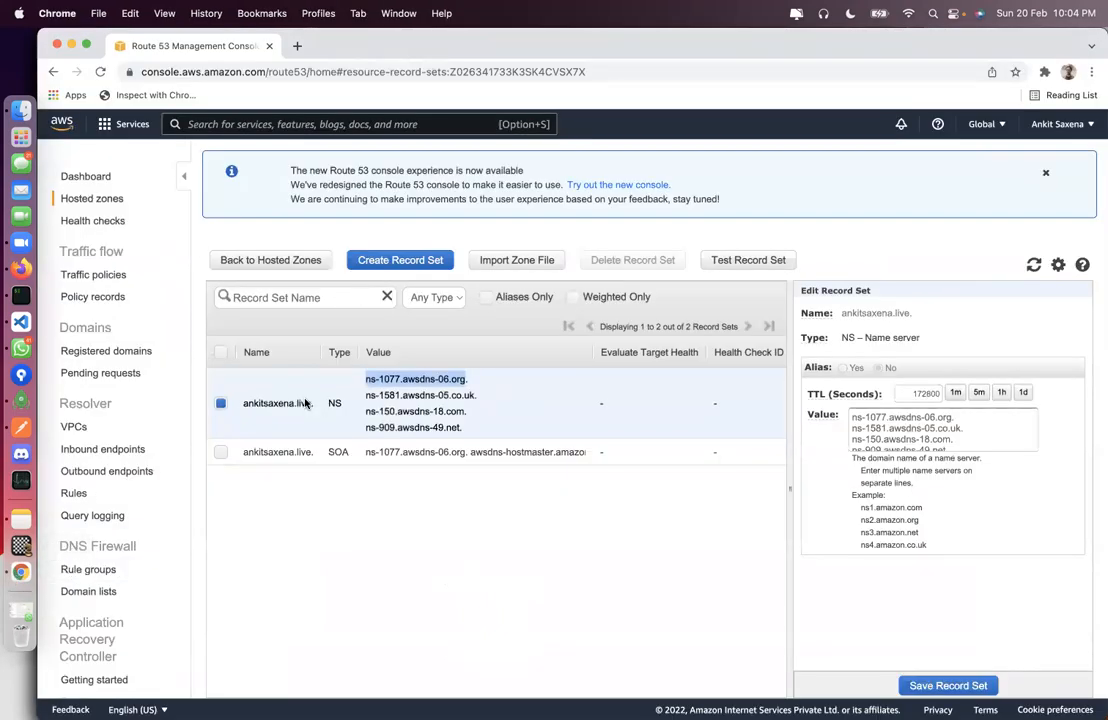
pyautogui.press('super+Tab')
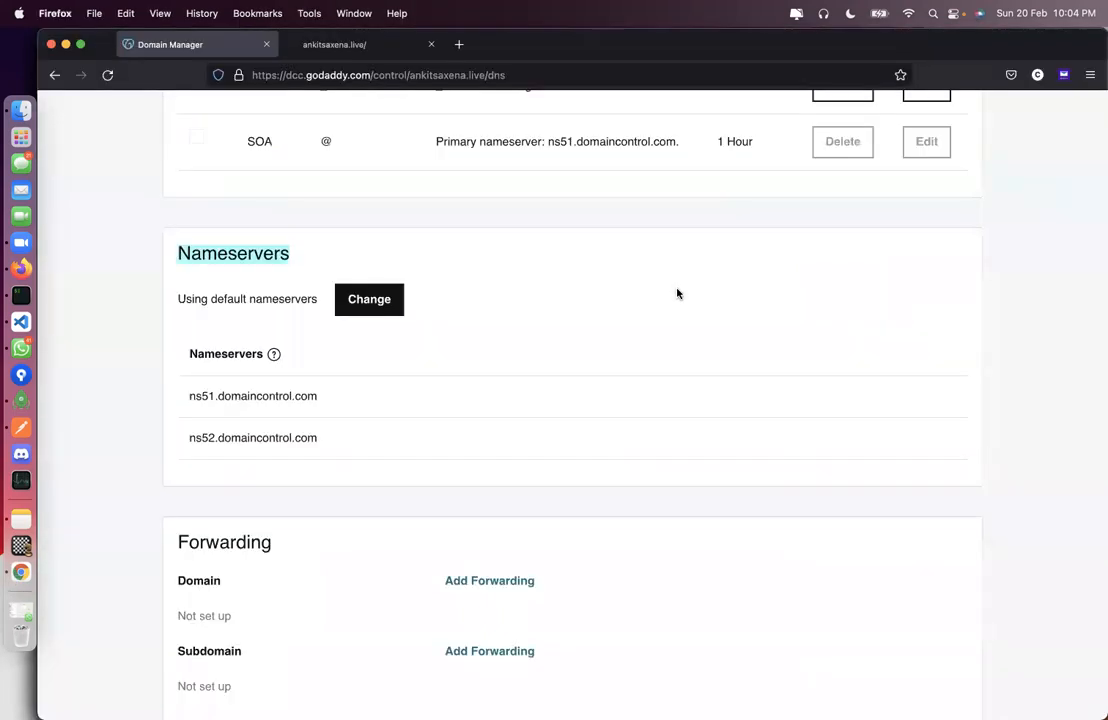
pyautogui.press('super+Tab')
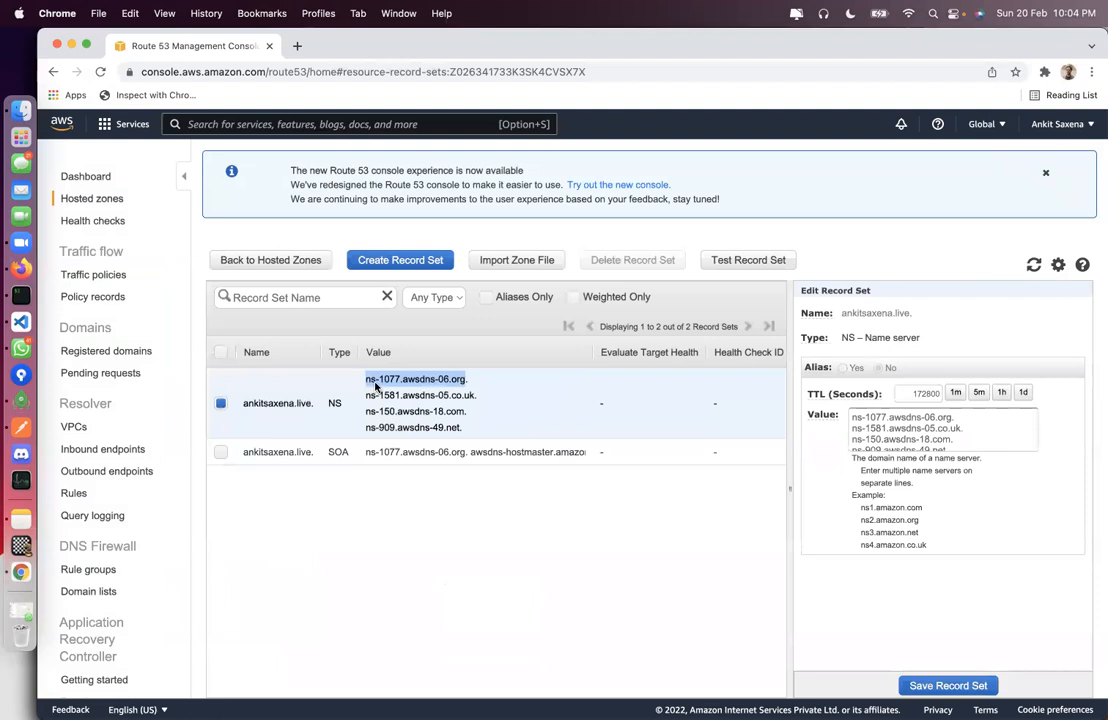
pyautogui.moveTo(366, 379); pyautogui.dragTo(462, 380)
pyautogui.click(378, 395)
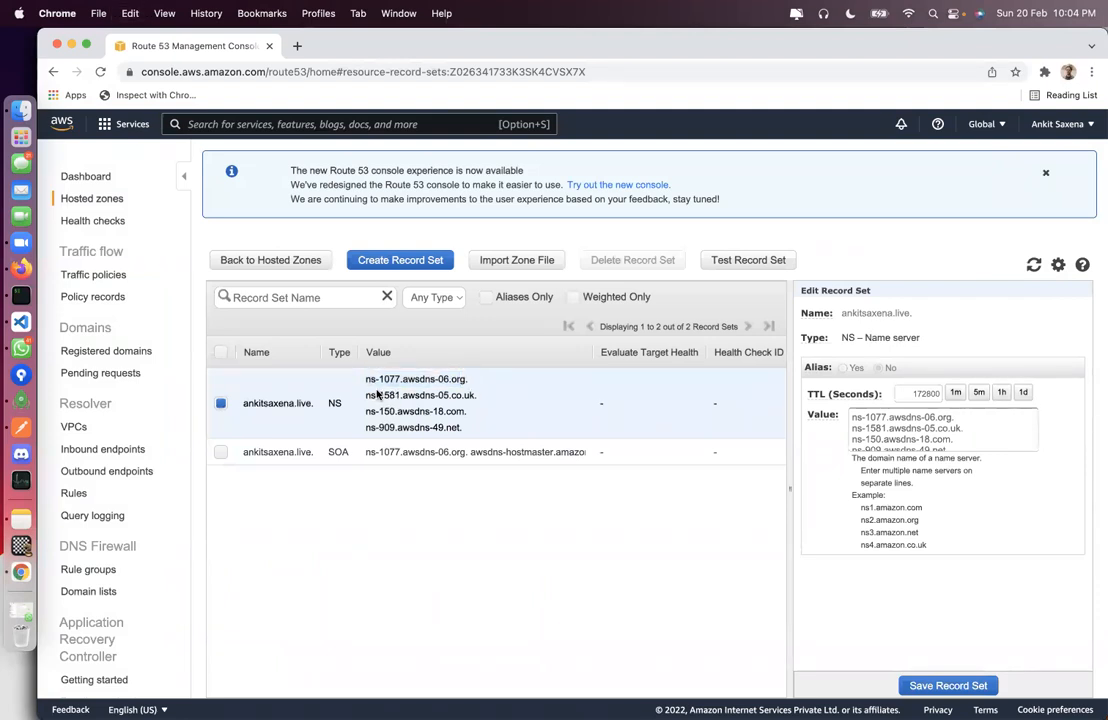
pyautogui.moveTo(366, 380); pyautogui.dragTo(462, 379)
pyautogui.press('super+c')
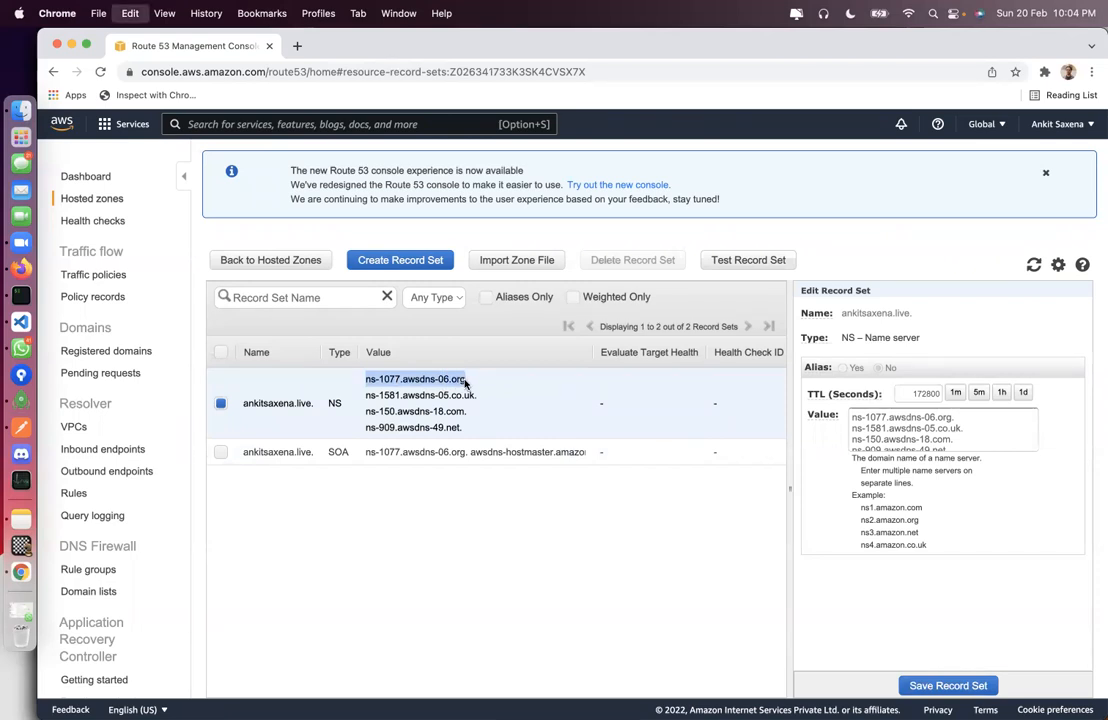
# Step: Switch to GoDaddy in Firefox, enter ns-1077.awsdns-06.org as the first custom nameserver and add two more nameserver fields
pyautogui.press('super+Tab')
pyautogui.click(364, 303)
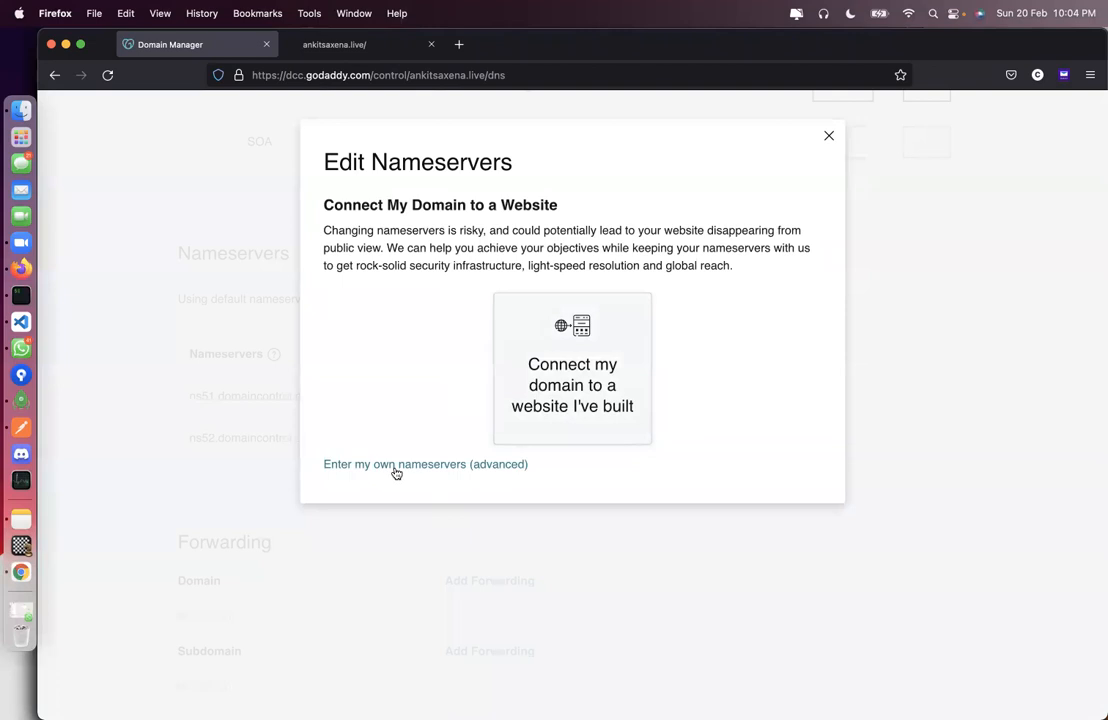
pyautogui.click(387, 464)
pyautogui.click(461, 291)
pyautogui.press('super+v')
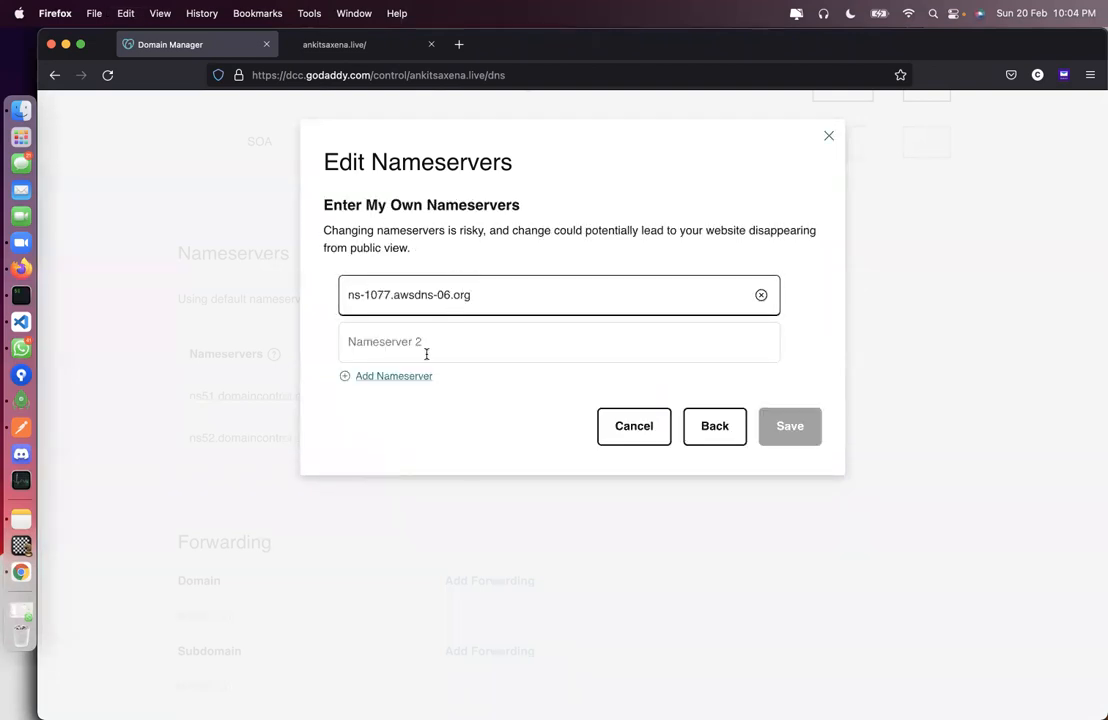
pyautogui.click(393, 376)
pyautogui.click(378, 440)
# Step: Copy ns-1581.awsdns-05.co.uk without its trailing dot from Route 53 in Chrome and enter it as the second nameserver in GoDaddy
pyautogui.press('super+Tab')
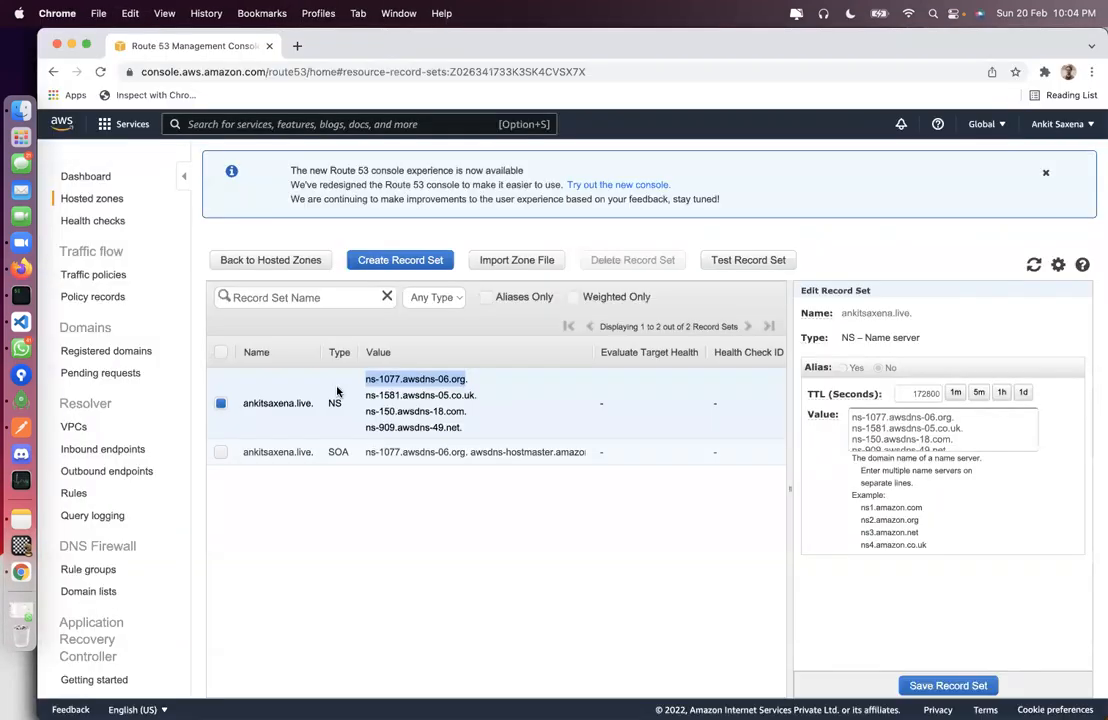
pyautogui.click(374, 399)
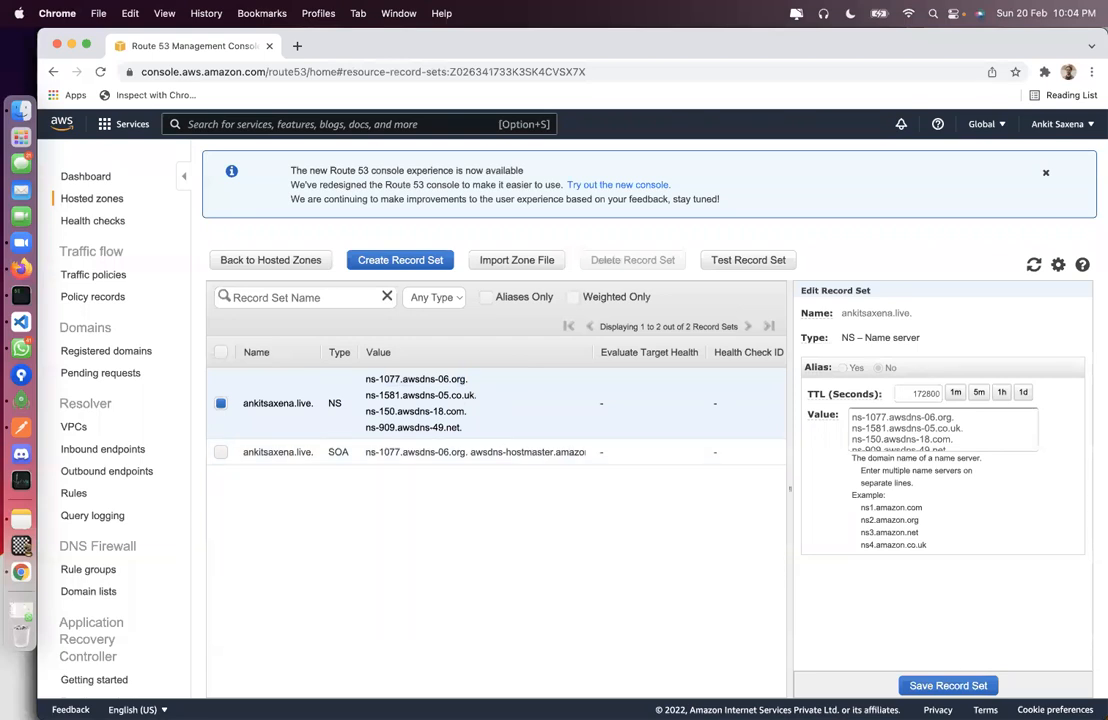
pyautogui.moveTo(366, 398); pyautogui.dragTo(475, 397)
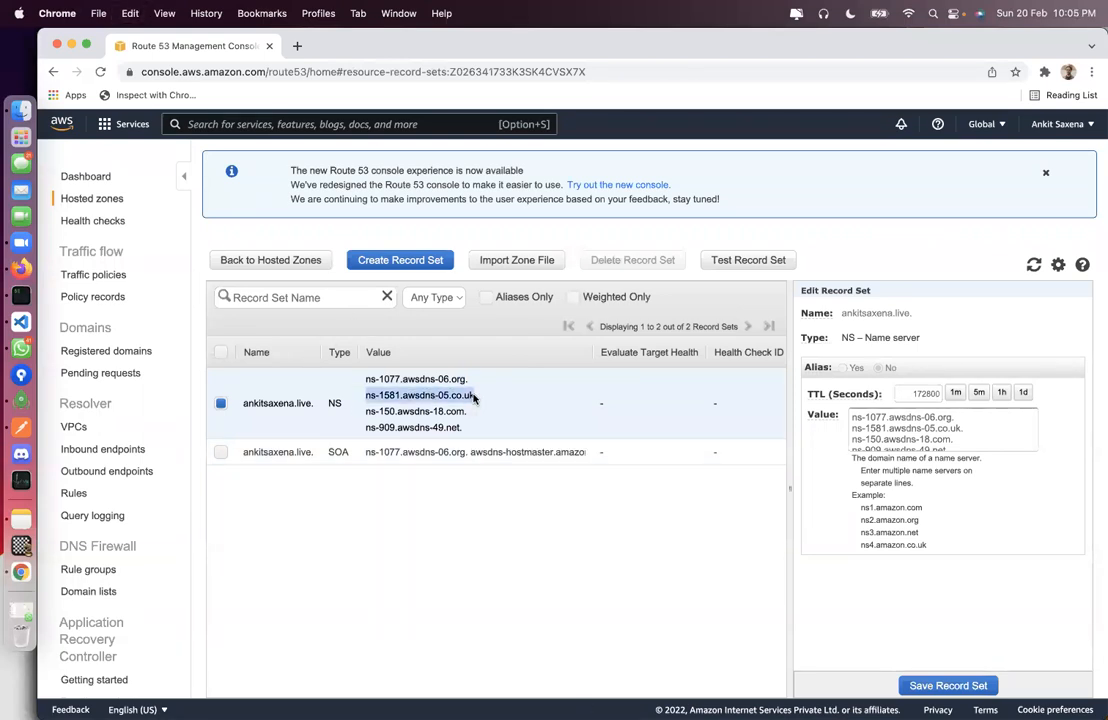
pyautogui.press('super+Tab')
pyautogui.click(455, 350)
pyautogui.press('super+v')
# Step: Copy ns-150.awsdns-18.com without its trailing dot from the Route 53 NS record and enter it as the third GoDaddy nameserver
pyautogui.press('super+Tab')
pyautogui.moveTo(365, 412); pyautogui.dragTo(460, 415)
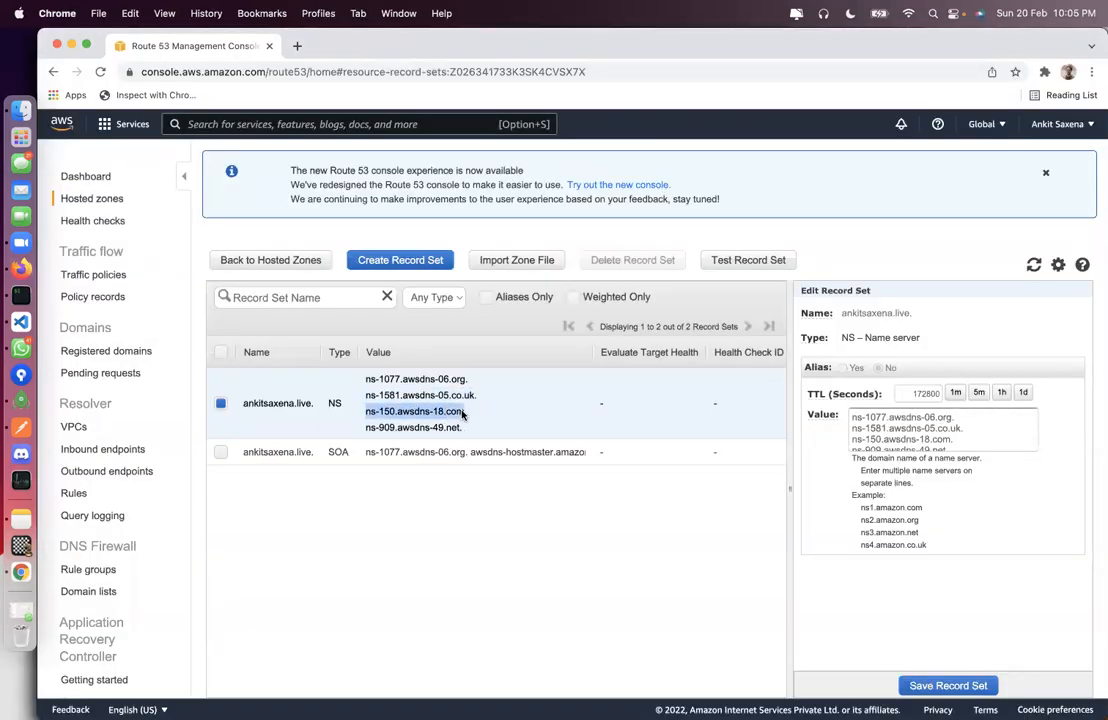
pyautogui.press('super+Tab')
pyautogui.click(388, 381)
# Step: Copy ns-909.awsdns-49.net without its trailing dot from the Route 53 NS record and enter it as the fourth GoDaddy nameserver
pyautogui.press('super+Tab')
pyautogui.moveTo(366, 428); pyautogui.dragTo(457, 429)
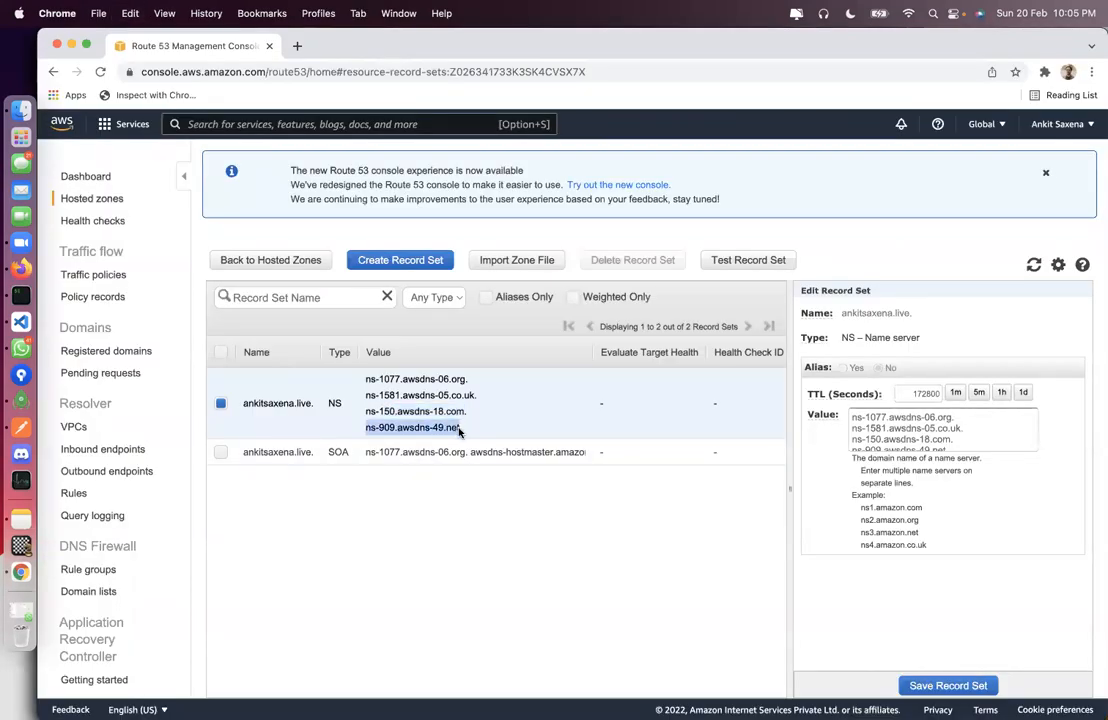
pyautogui.press('super+c')
pyautogui.press('super+Tab')
pyautogui.click(457, 446)
pyautogui.press('super+v')
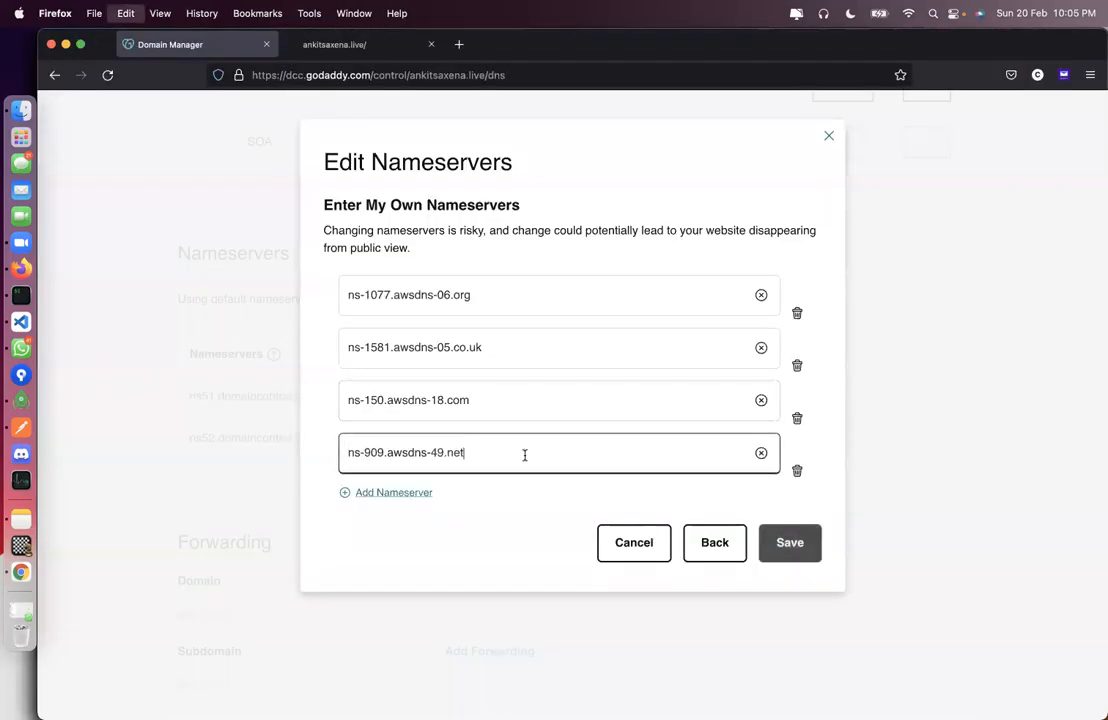
# Step: Save the custom nameservers, consent to the nameserver update for the domain and dismiss the notification
pyautogui.click(782, 545)
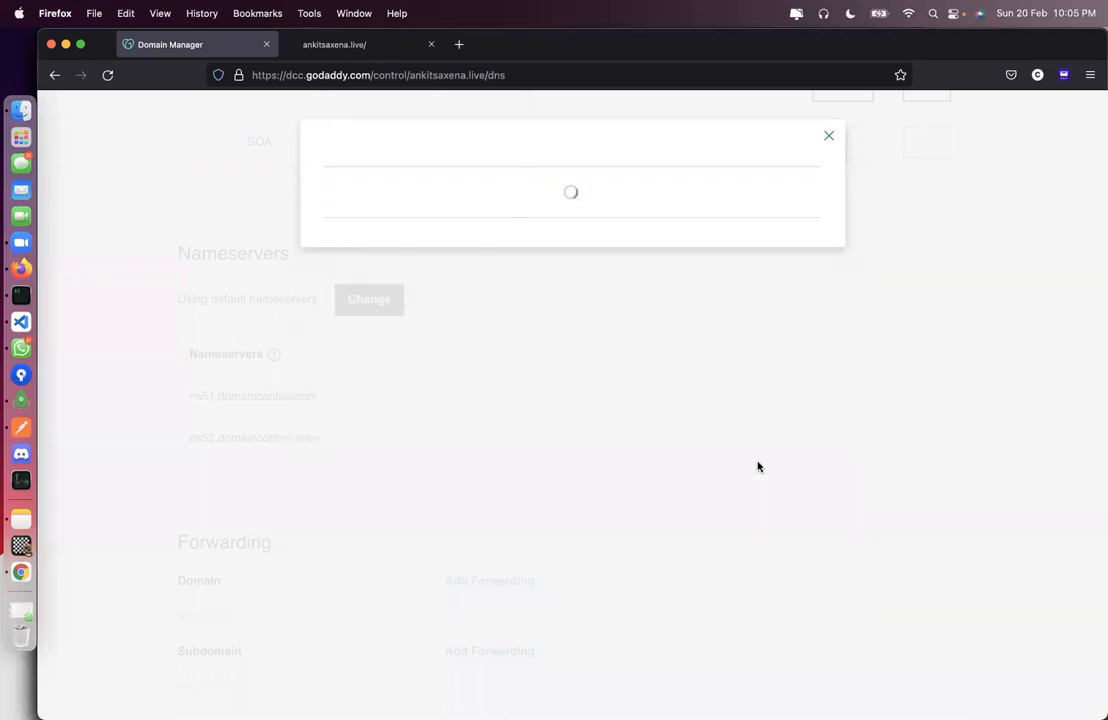
pyautogui.press('super+Tab')
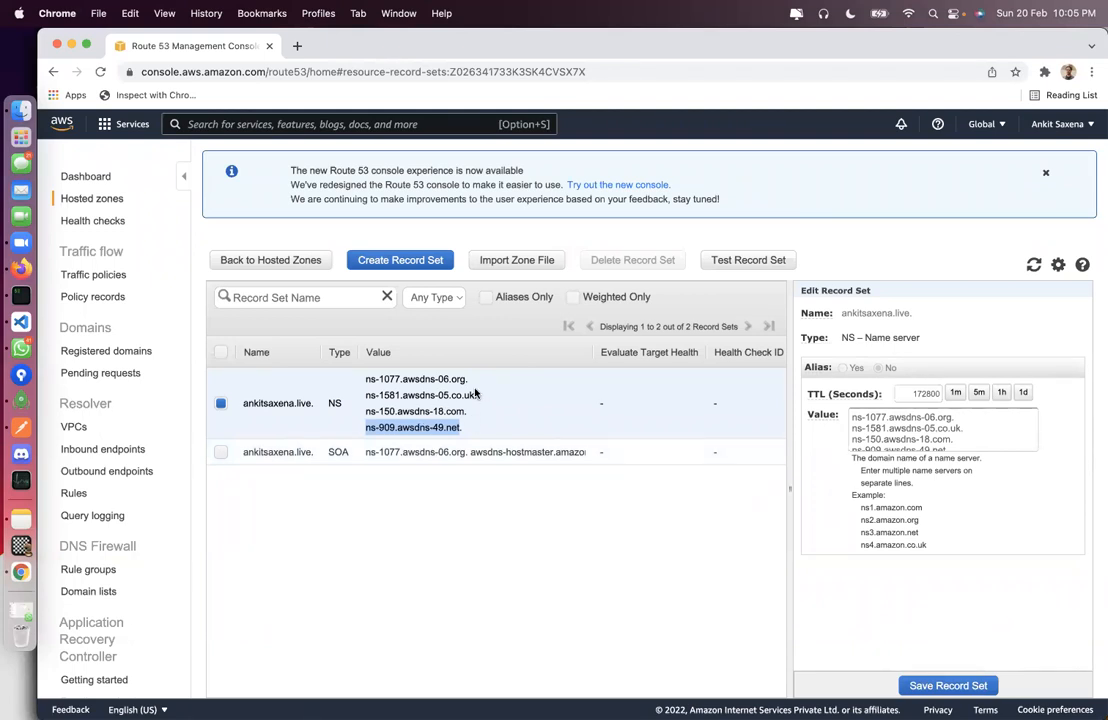
pyautogui.press('super+Tab')
pyautogui.click(330, 322)
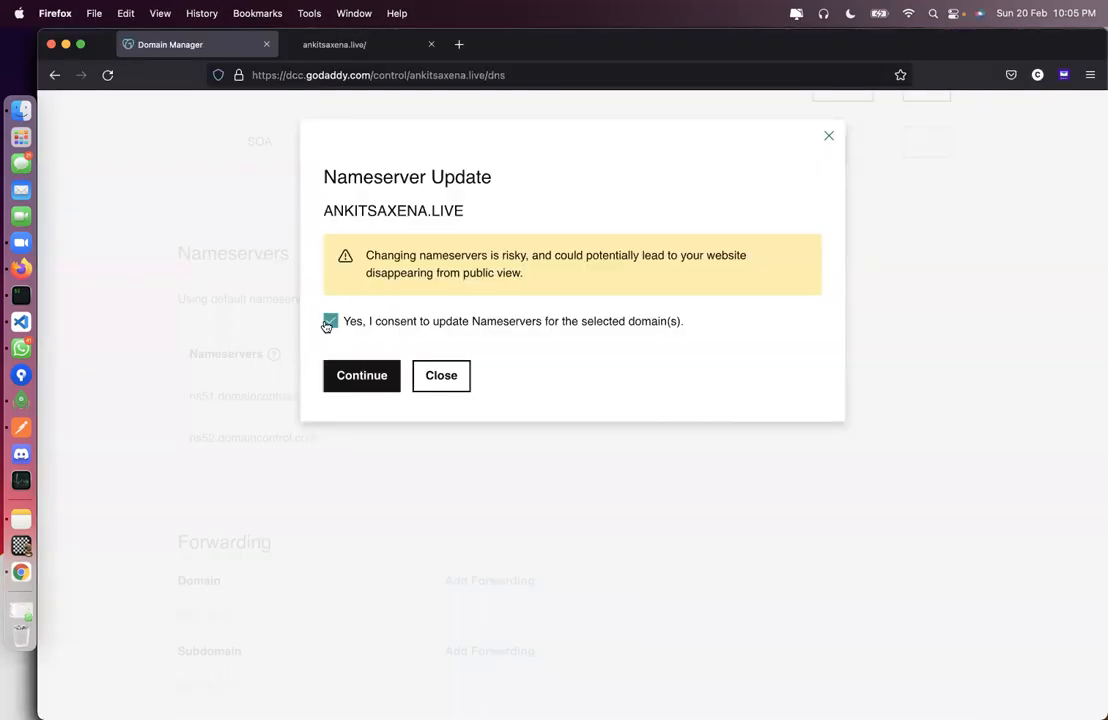
pyautogui.click(336, 377)
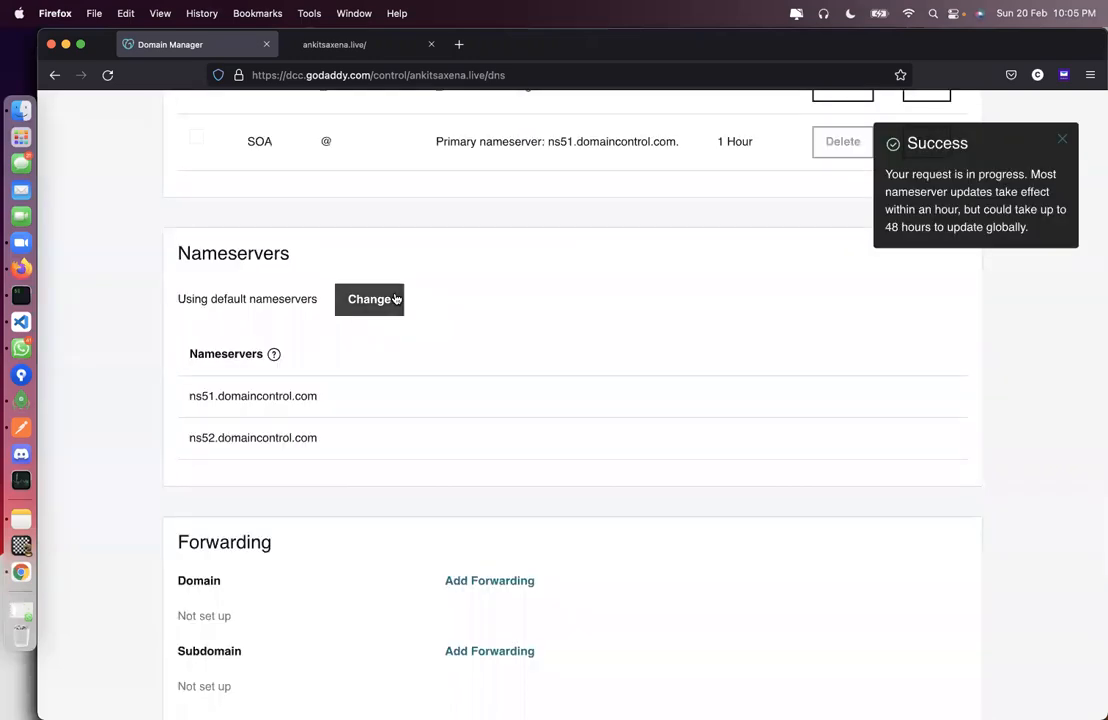
pyautogui.click(1061, 143)
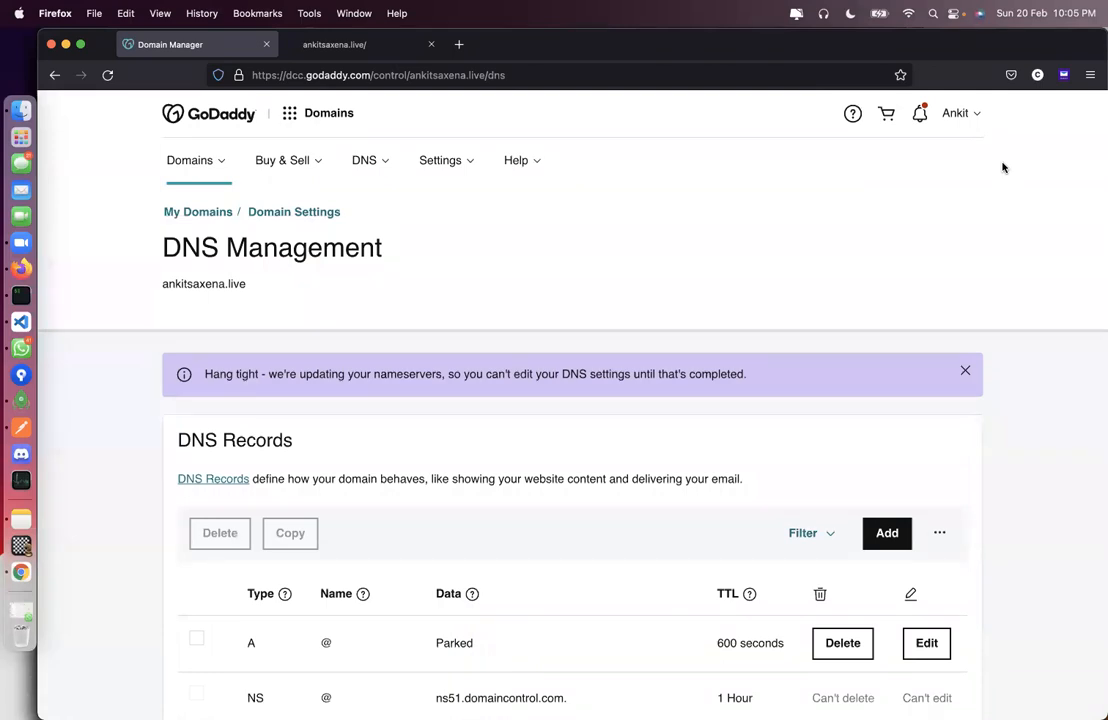
# Step: Reload the GoDaddy DNS Management page and examine its DNS Records and Nameservers sections
pyautogui.press('super+r')
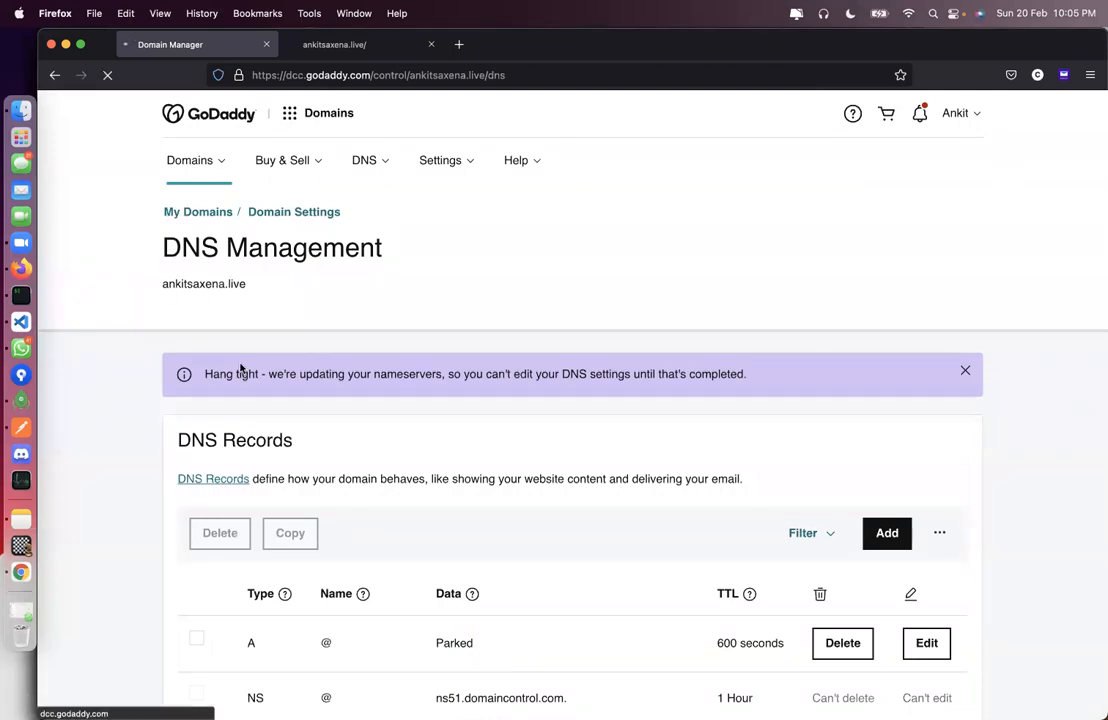
pyautogui.scroll(-5, 361, 448)
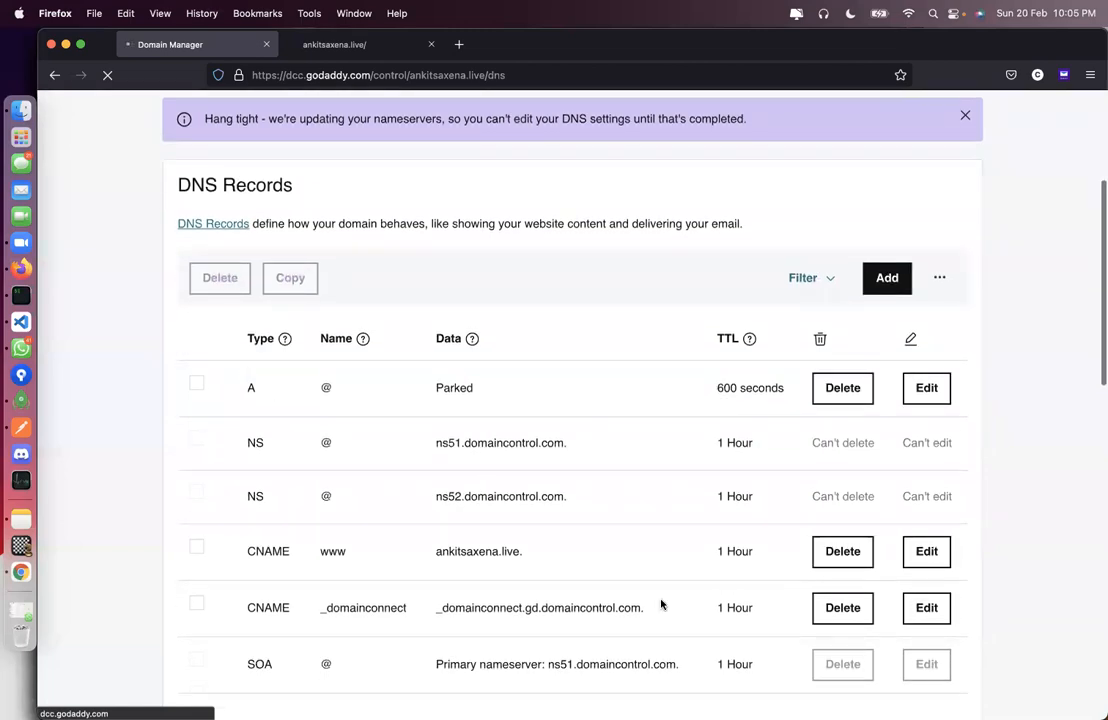
pyautogui.scroll(-3, 660, 604)
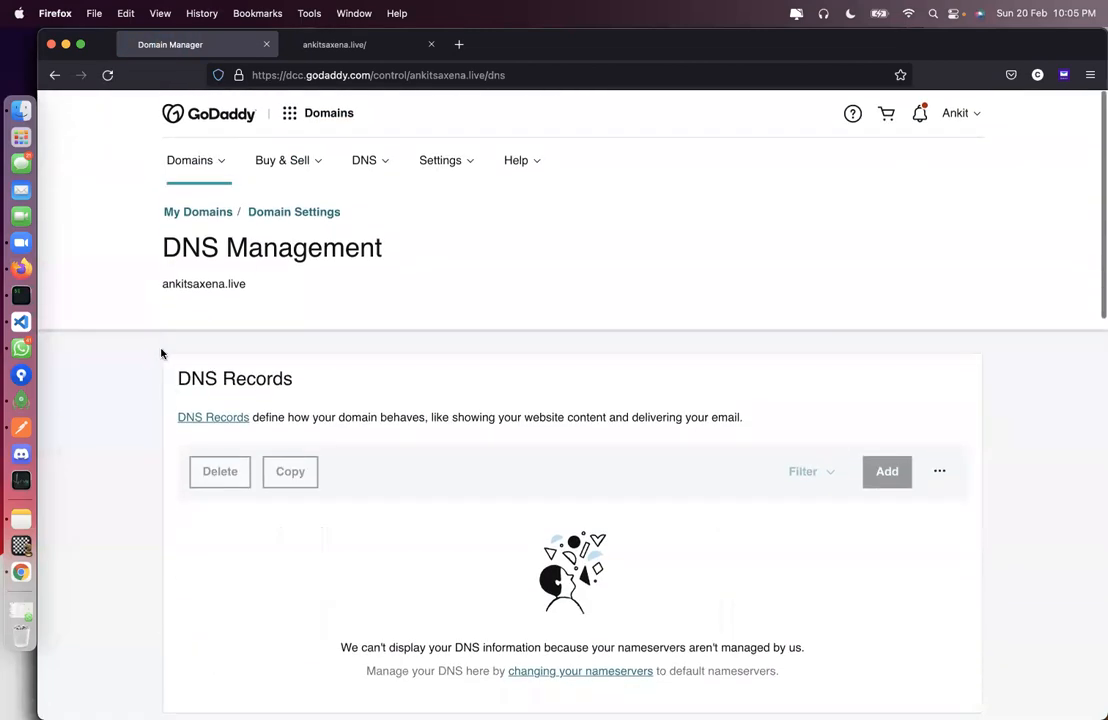
pyautogui.scroll(-3, 161, 353)
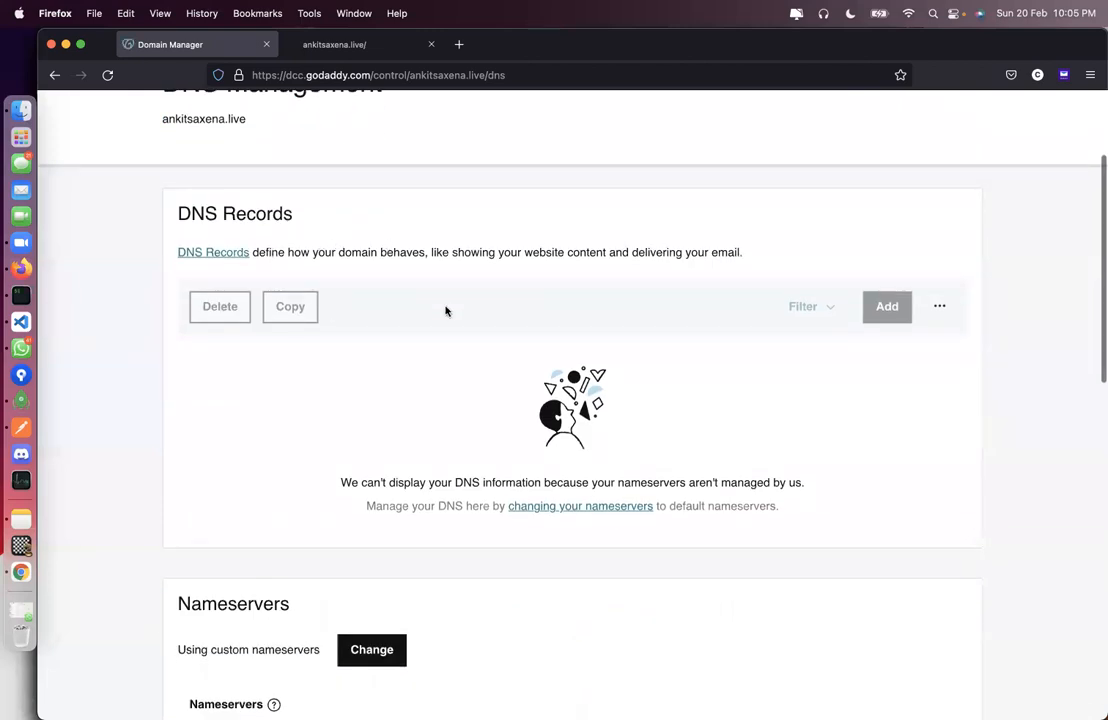
pyautogui.scroll(-4, 472, 459)
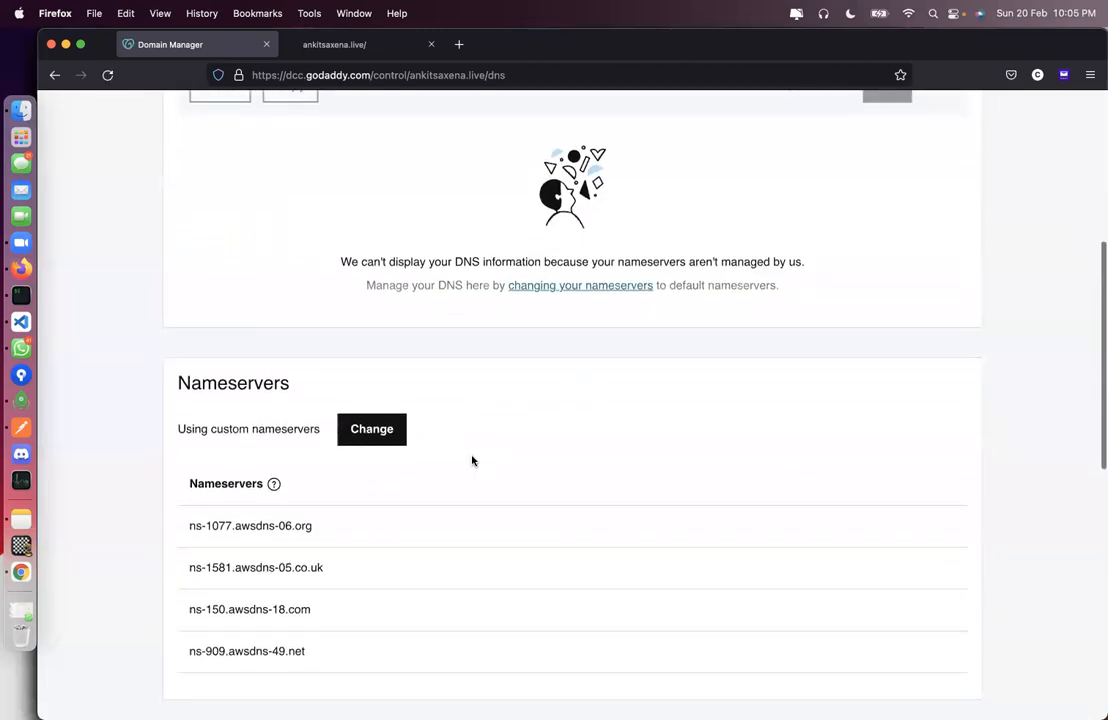
pyautogui.moveTo(619, 261); pyautogui.dragTo(806, 262)
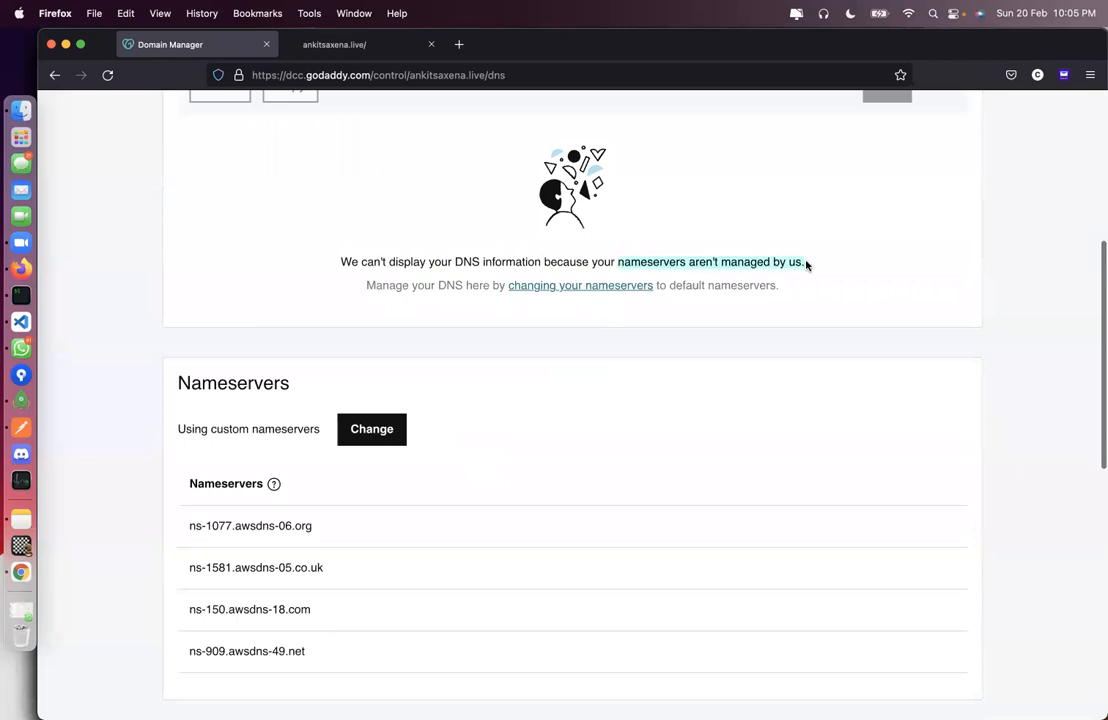
pyautogui.scroll(-3, 528, 386)
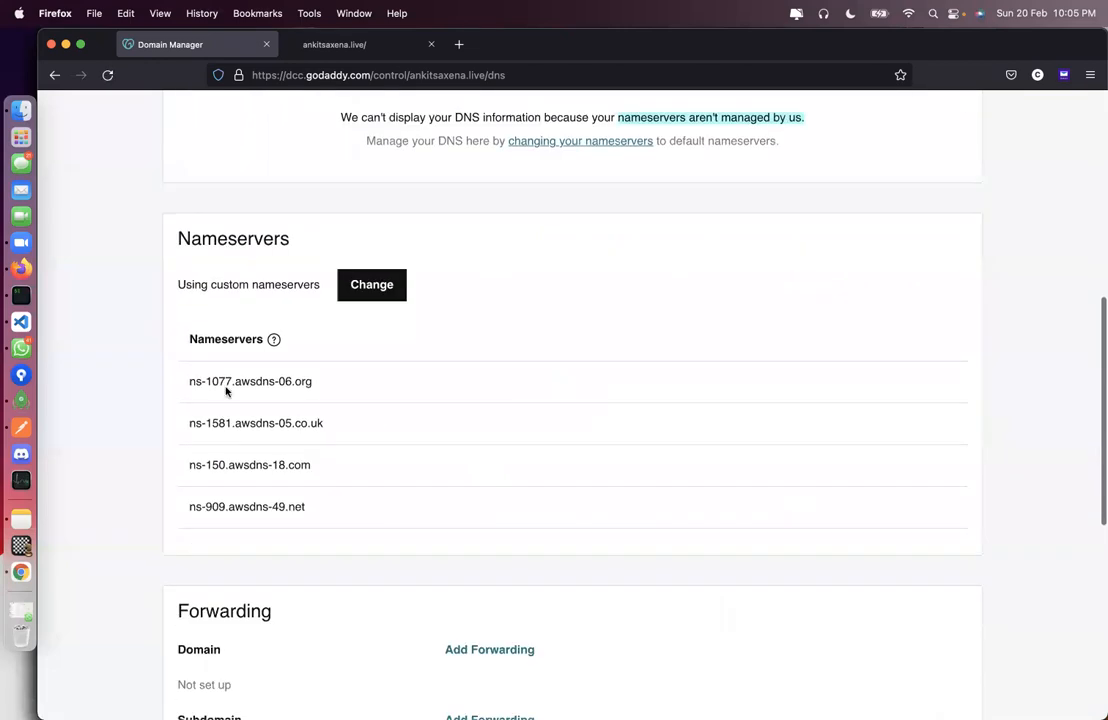
pyautogui.moveTo(190, 381); pyautogui.dragTo(303, 505)
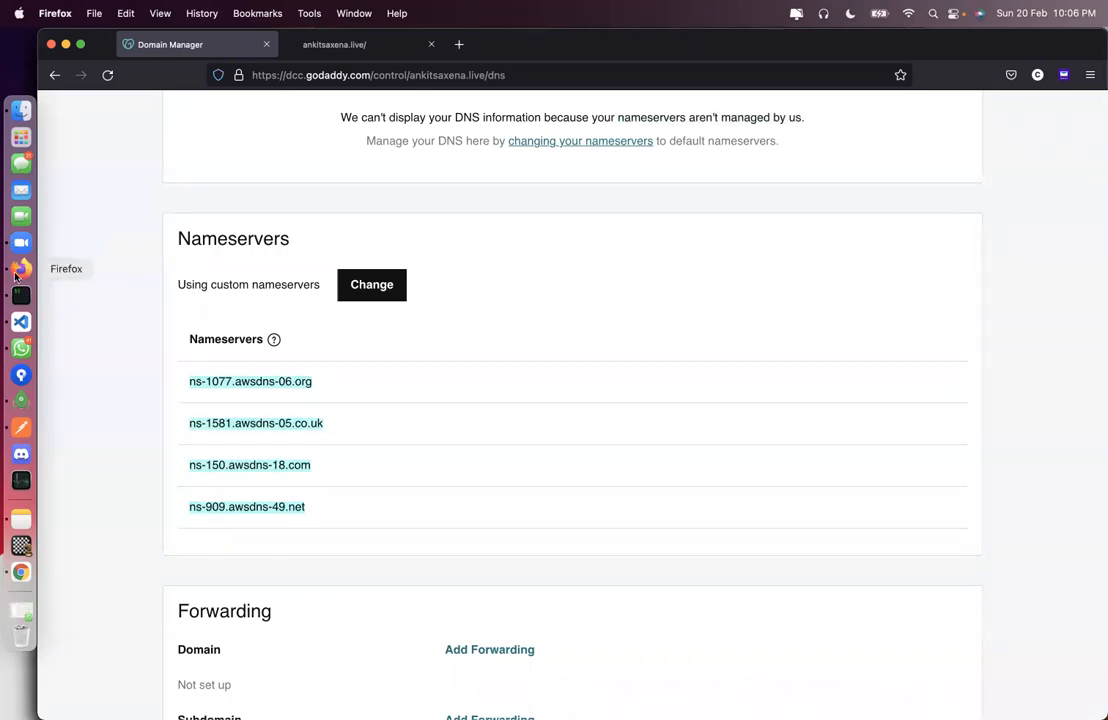
# Step: Switch to Route 53 in Chrome and dismiss the banner about the new console experience
pyautogui.click(21, 571)
pyautogui.click(502, 218)
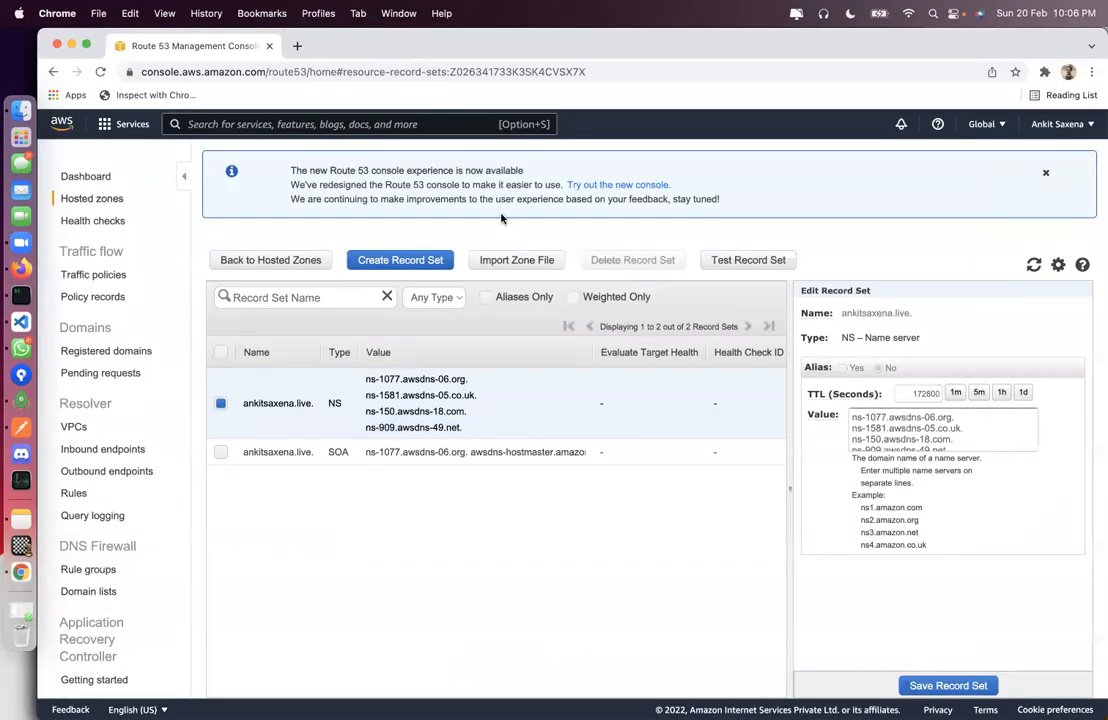
pyautogui.click(1045, 173)
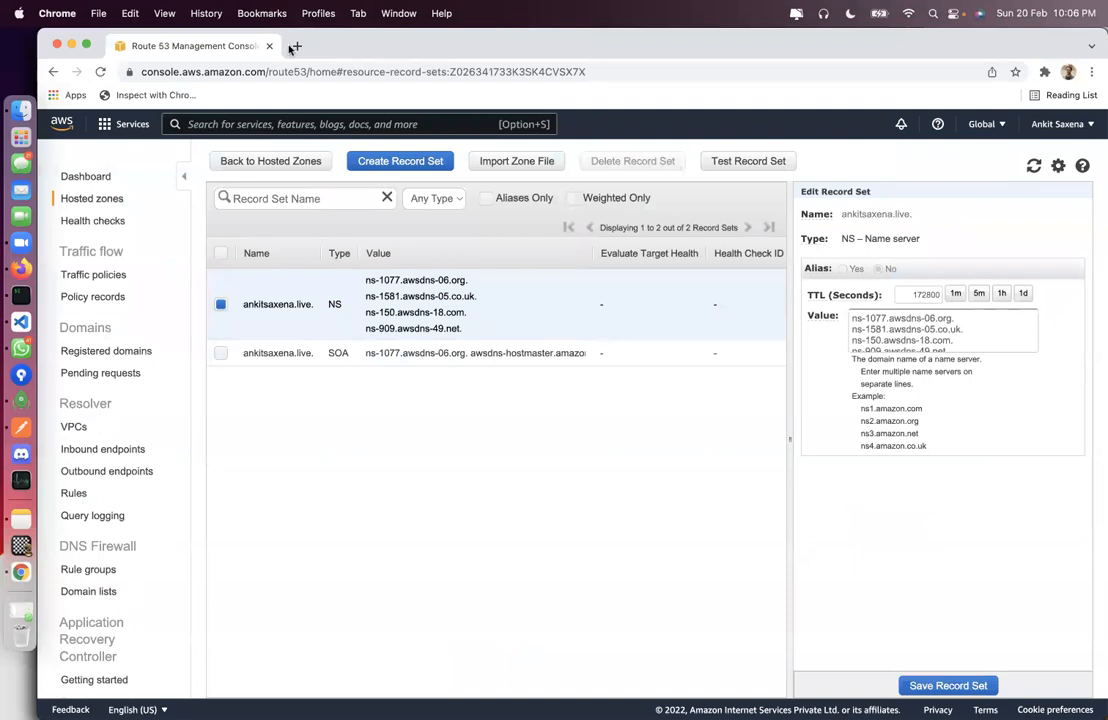
# Step: Search the AWS services for s3 and open the S3 console in a new browser tab
pyautogui.click(230, 122)
pyautogui.write('s3')
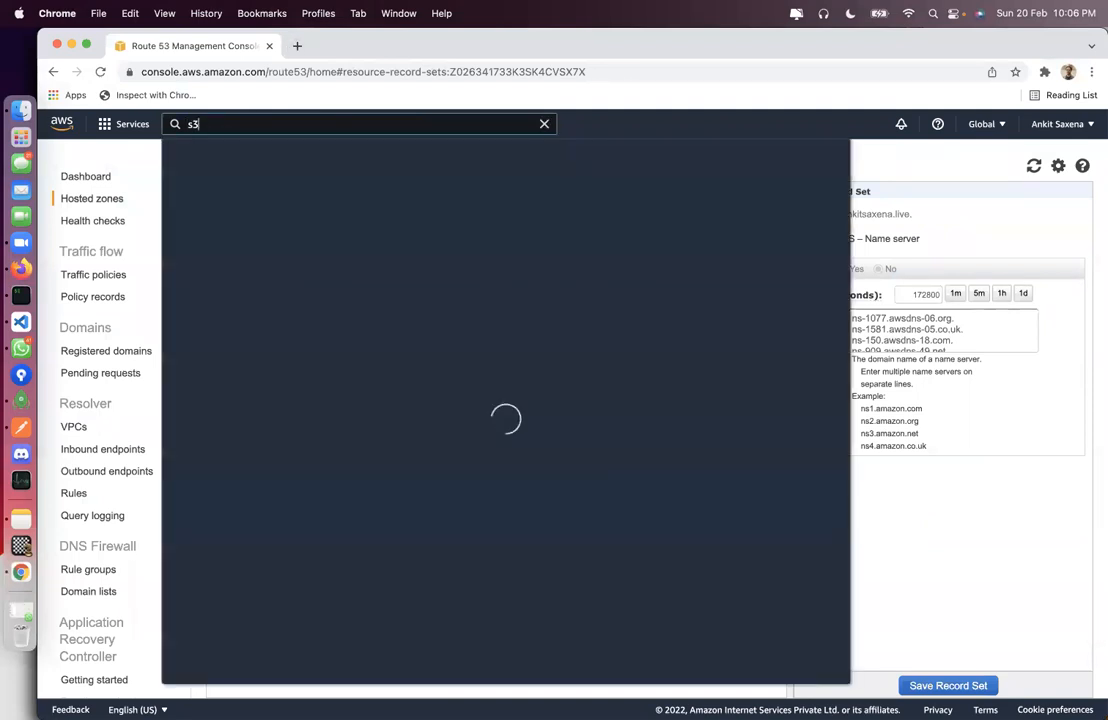
pyautogui.rightClick(396, 236)
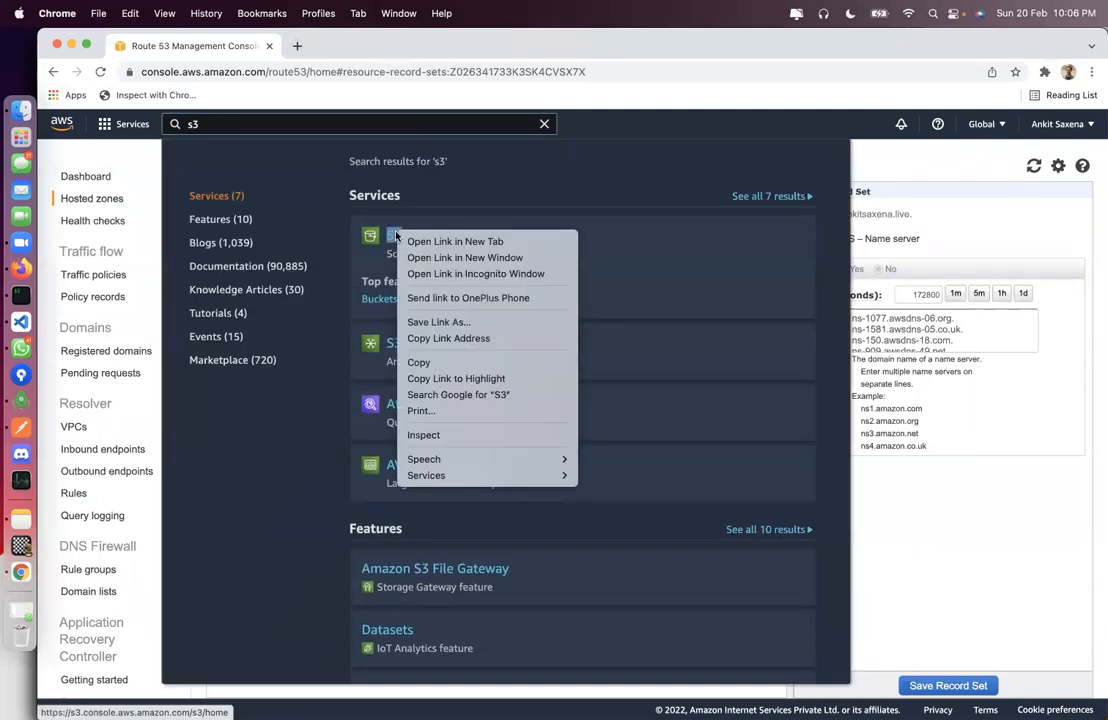
pyautogui.click(410, 241)
pyautogui.click(356, 47)
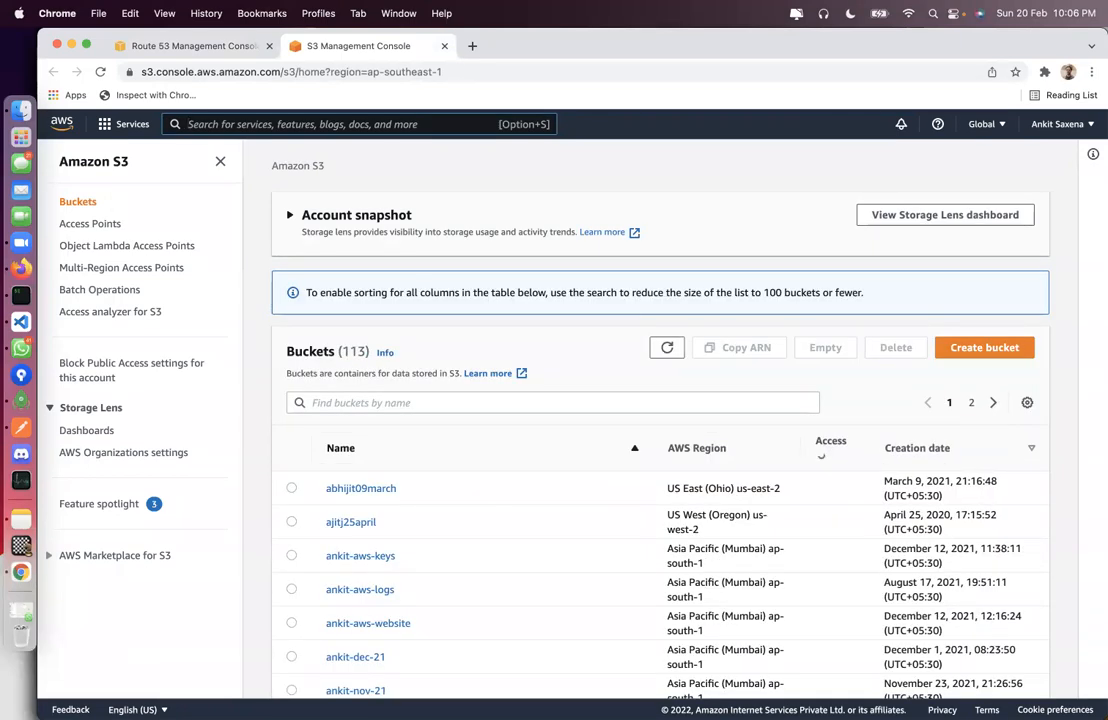
# Step: Start creating an S3 bucket and name it with the domain name copied from the Route 53 record
pyautogui.click(980, 350)
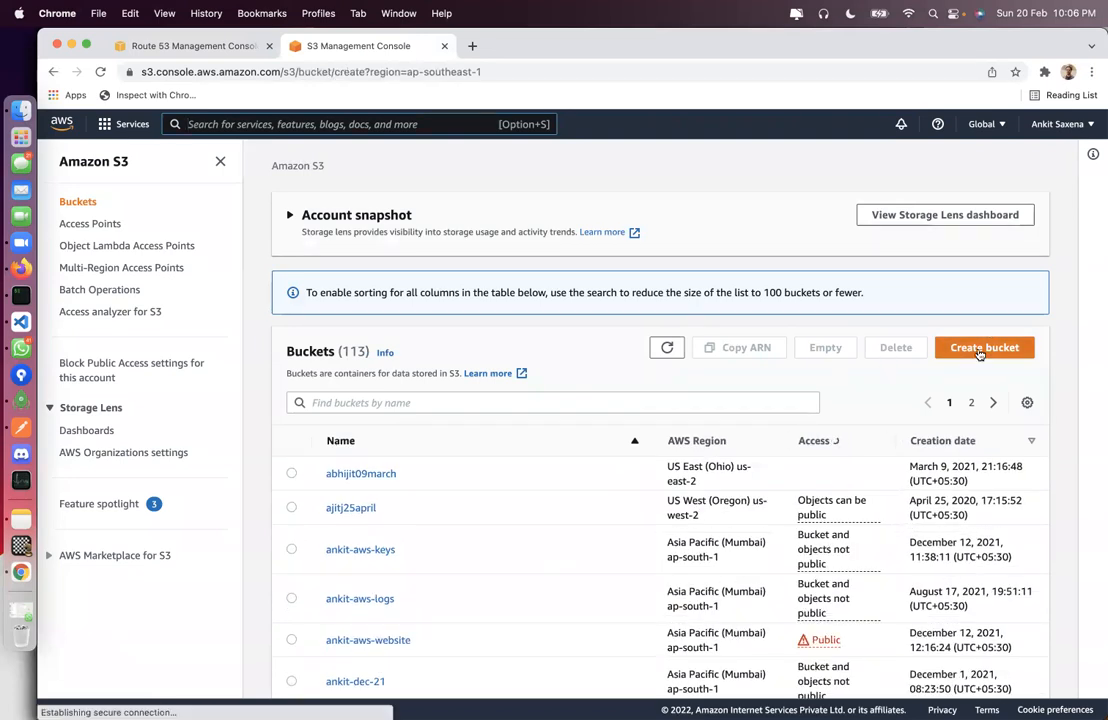
pyautogui.click(207, 46)
pyautogui.press('Escape')
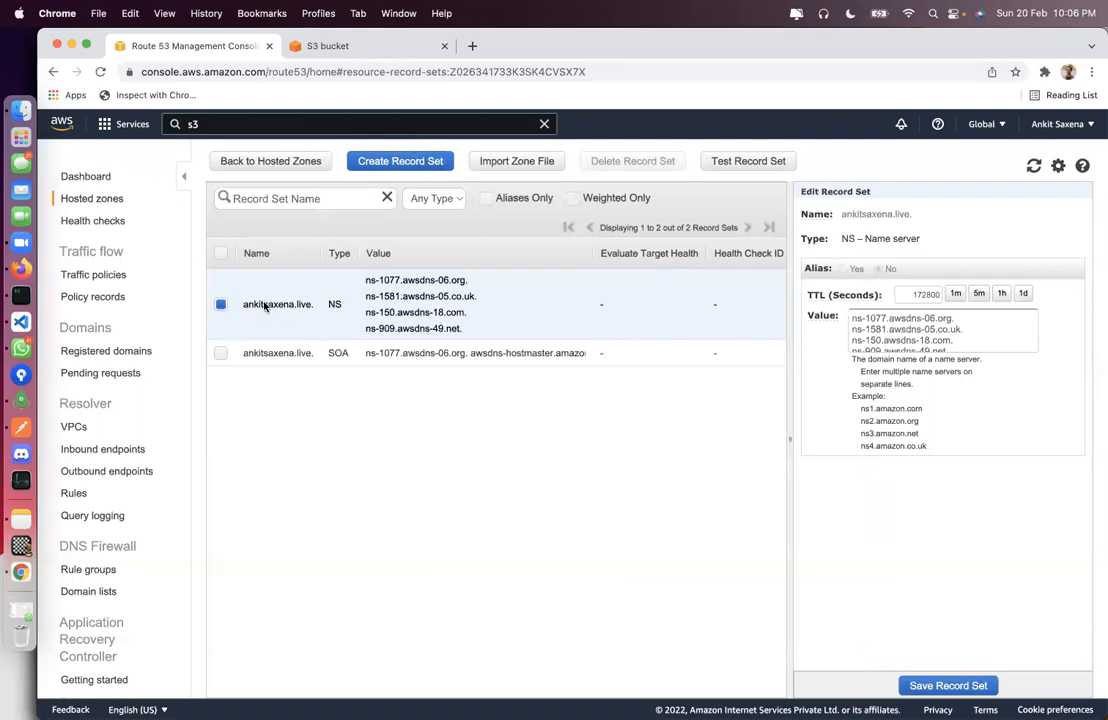
pyautogui.doubleClick(265, 305)
pyautogui.press('super+c')
pyautogui.click(369, 47)
pyautogui.click(185, 338)
pyautogui.press('super+v')
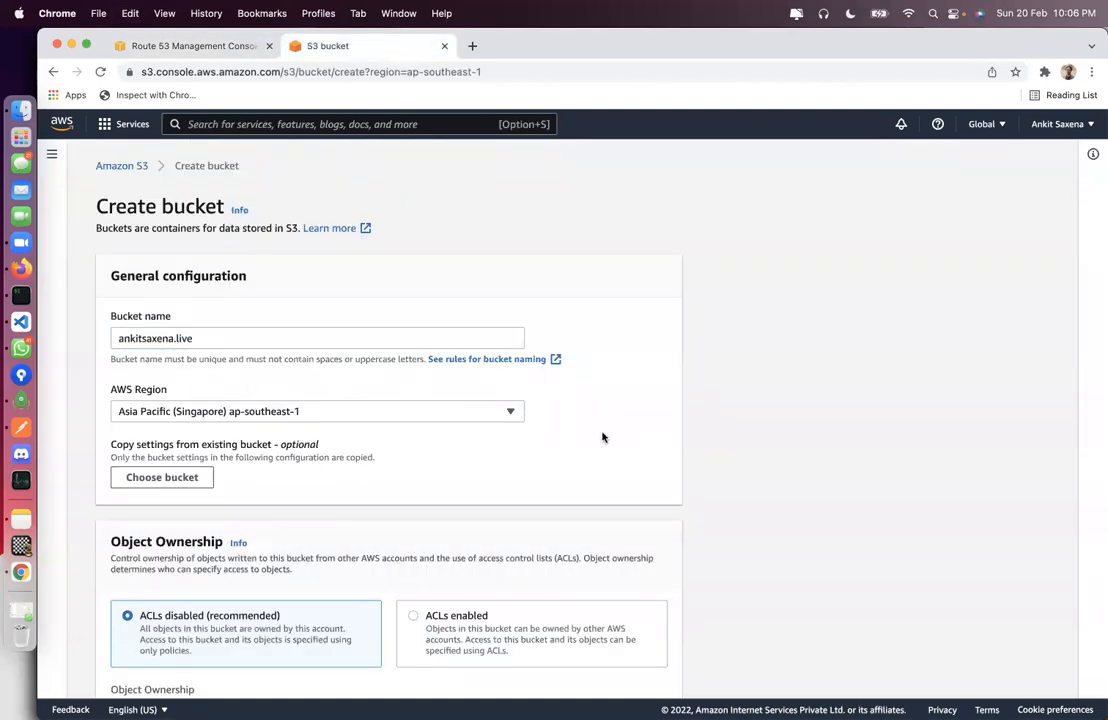
# Step: Set the new bucket's AWS Region to Asia Pacific (Mumbai) ap-south-1
pyautogui.click(430, 412)
pyautogui.scroll(1, 384, 488)
pyautogui.scroll(5, 384, 488)
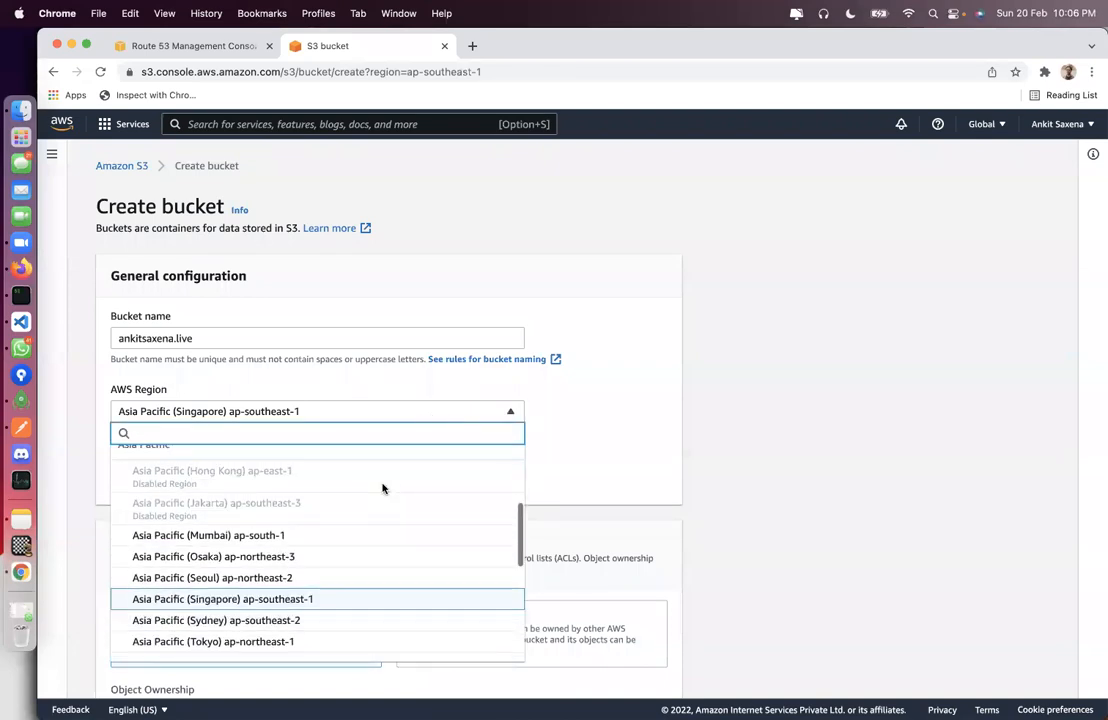
pyautogui.click(118, 338)
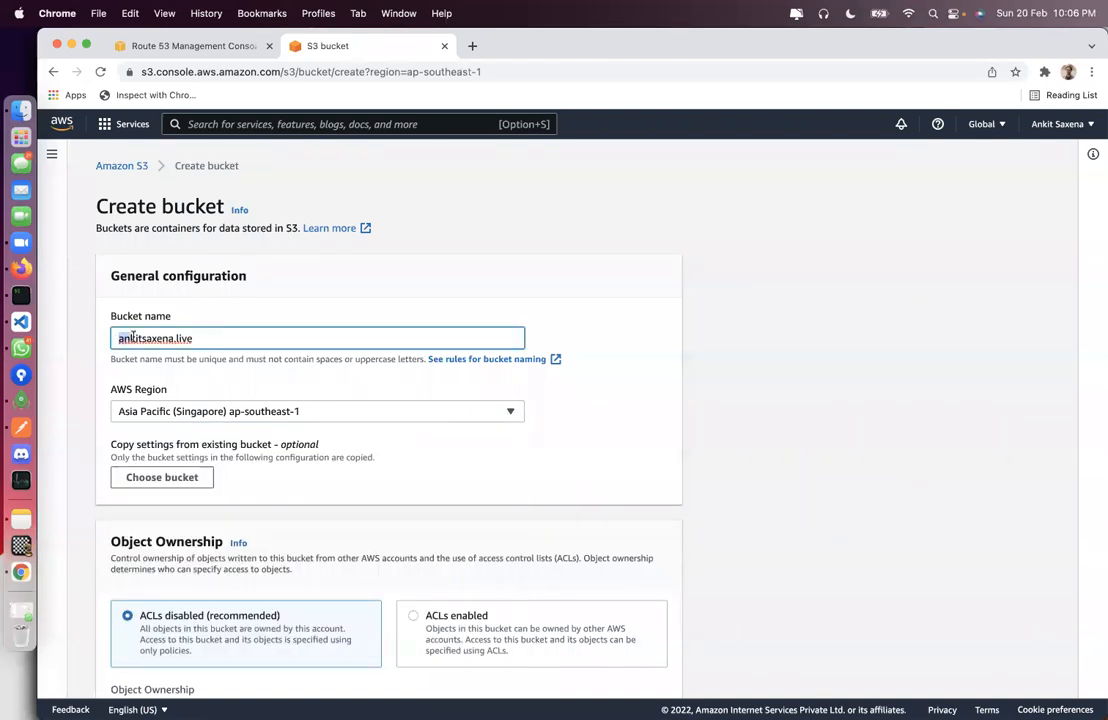
pyautogui.click(287, 409)
pyautogui.scroll(3, 252, 494)
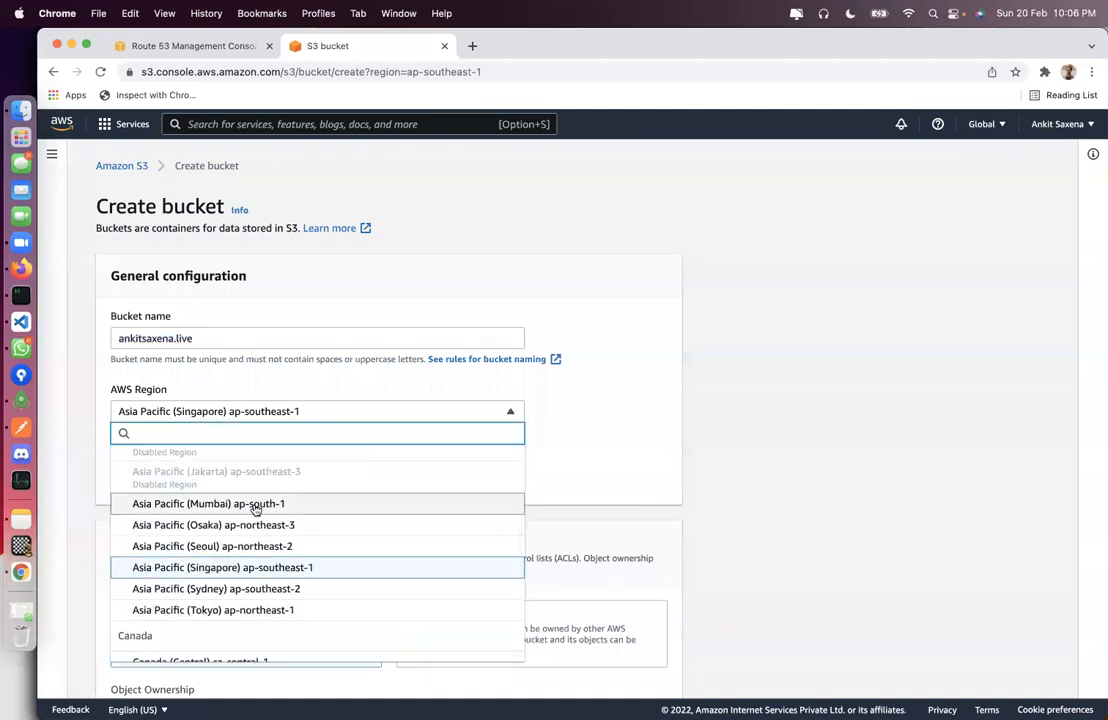
pyautogui.click(255, 504)
# Step: Enable ACLs under the bucket's Object Ownership and turn off Block all public access
pyautogui.scroll(-5, 775, 471)
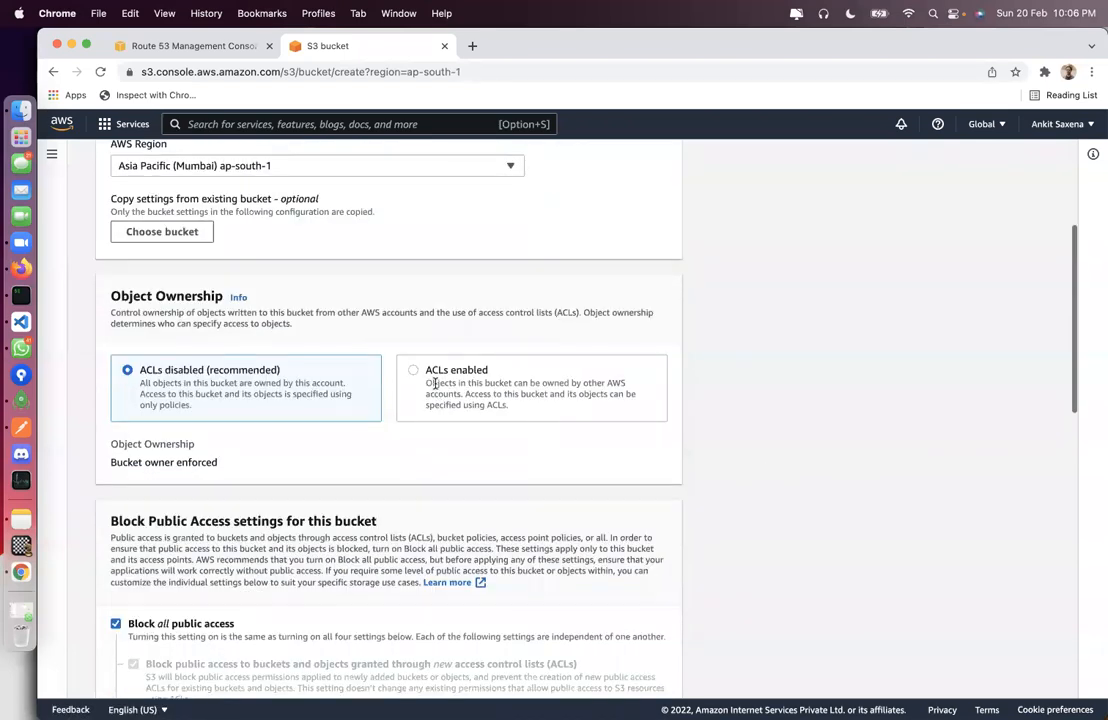
pyautogui.click(413, 372)
pyautogui.scroll(-2, 180, 386)
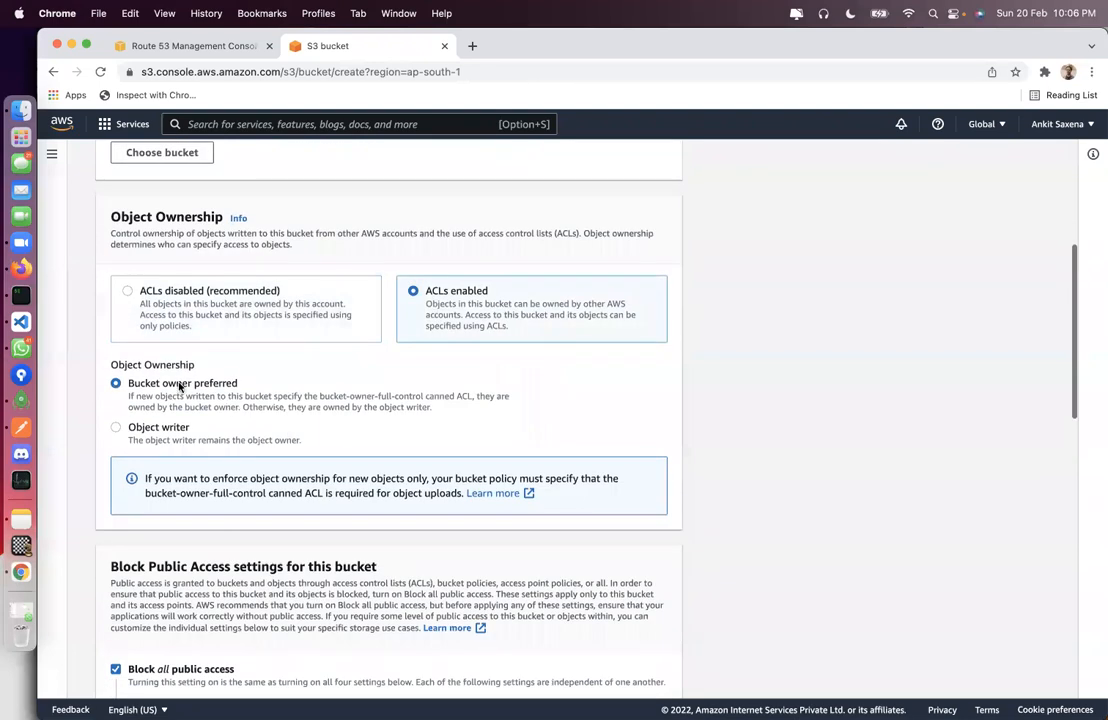
pyautogui.scroll(-5, 200, 386)
pyautogui.click(154, 345)
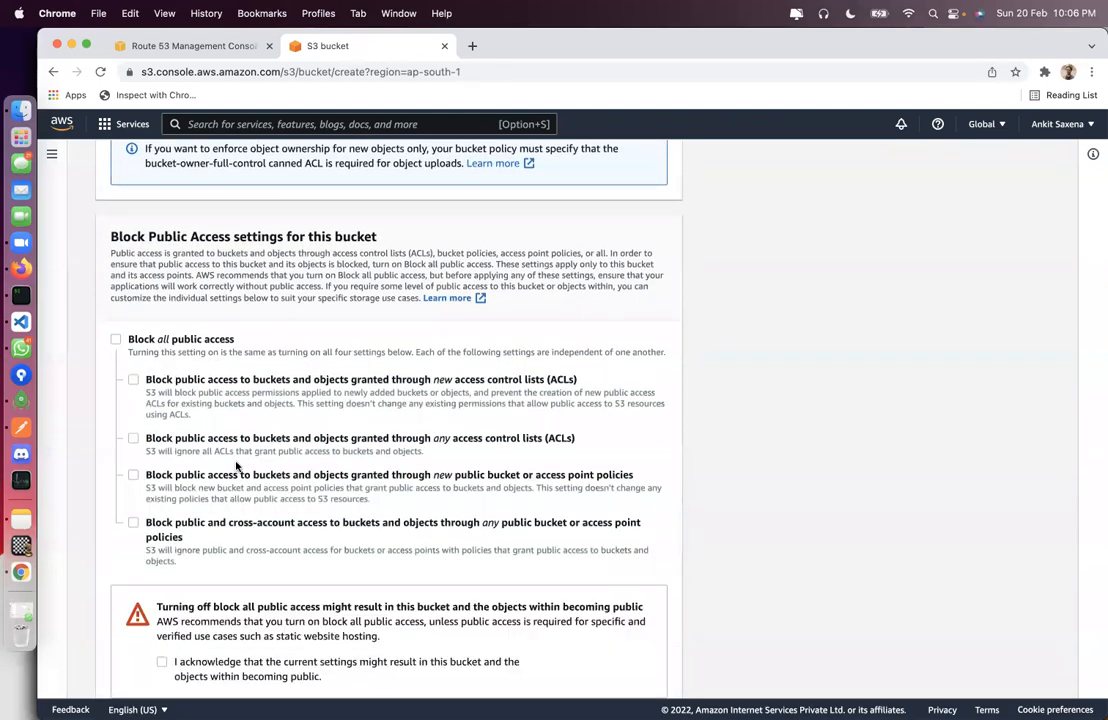
# Step: Acknowledge that the bucket and its objects might become public, and enable Bucket Versioning
pyautogui.scroll(-3, 175, 380)
pyautogui.click(228, 468)
pyautogui.scroll(-4, 267, 556)
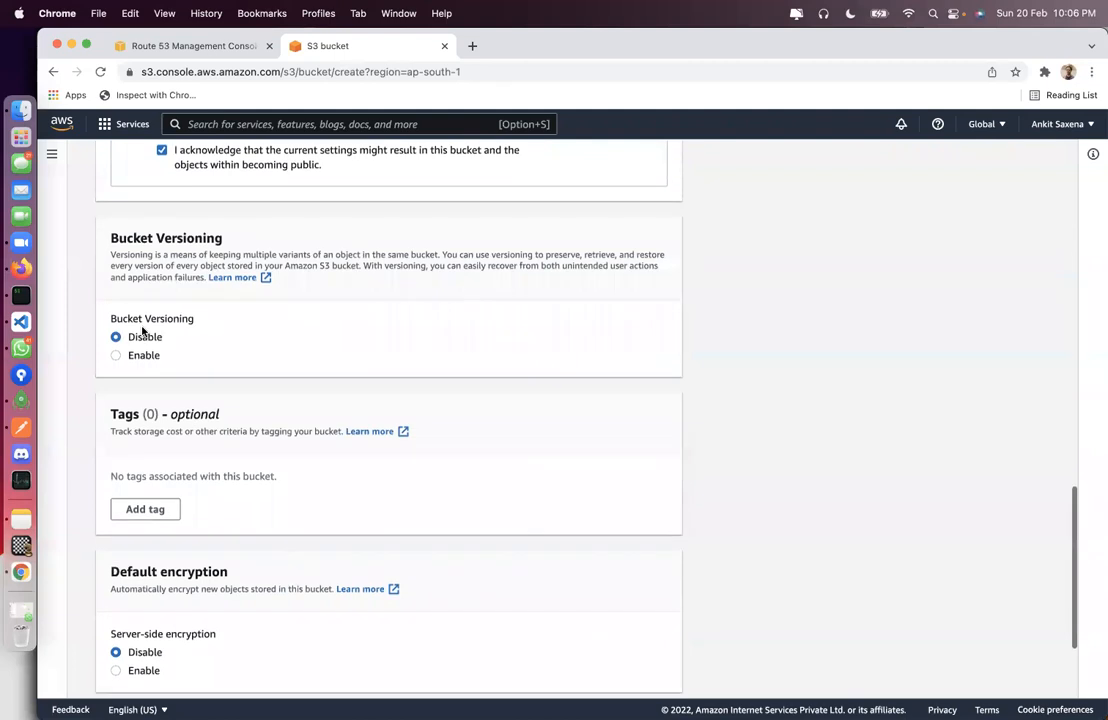
pyautogui.scroll(-1, 118, 330)
pyautogui.click(138, 317)
pyautogui.scroll(-2, 188, 395)
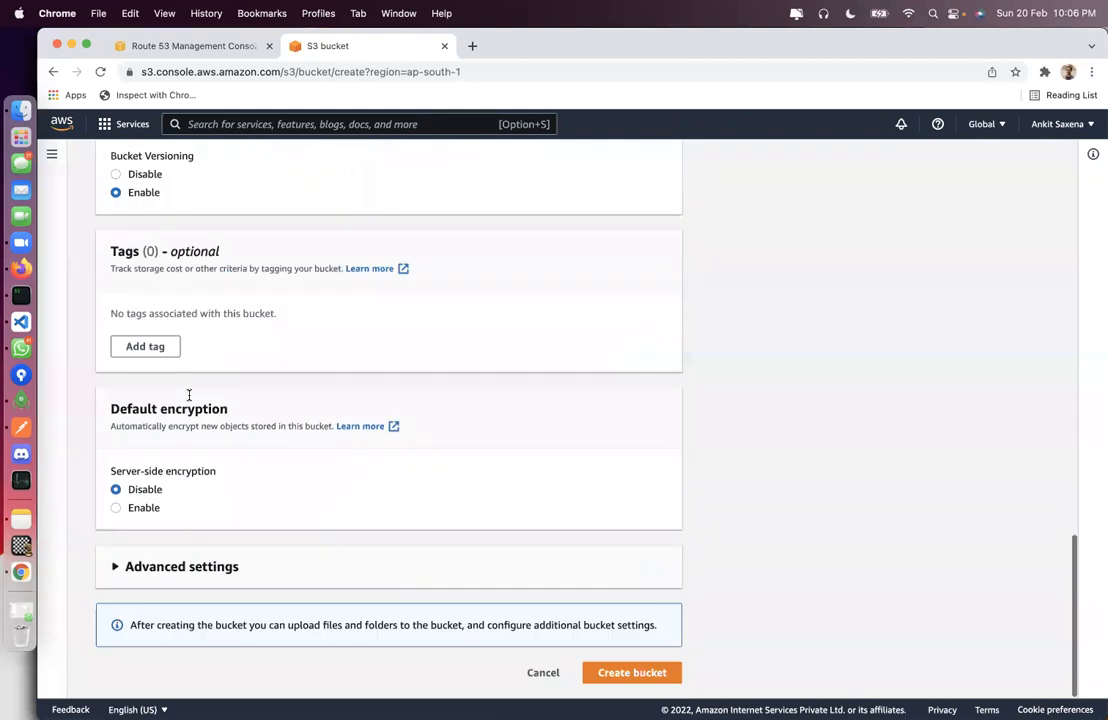
# Step: Try to create the bucket with server-side encryption disabled, and return to the bucket name to check it
pyautogui.click(132, 510)
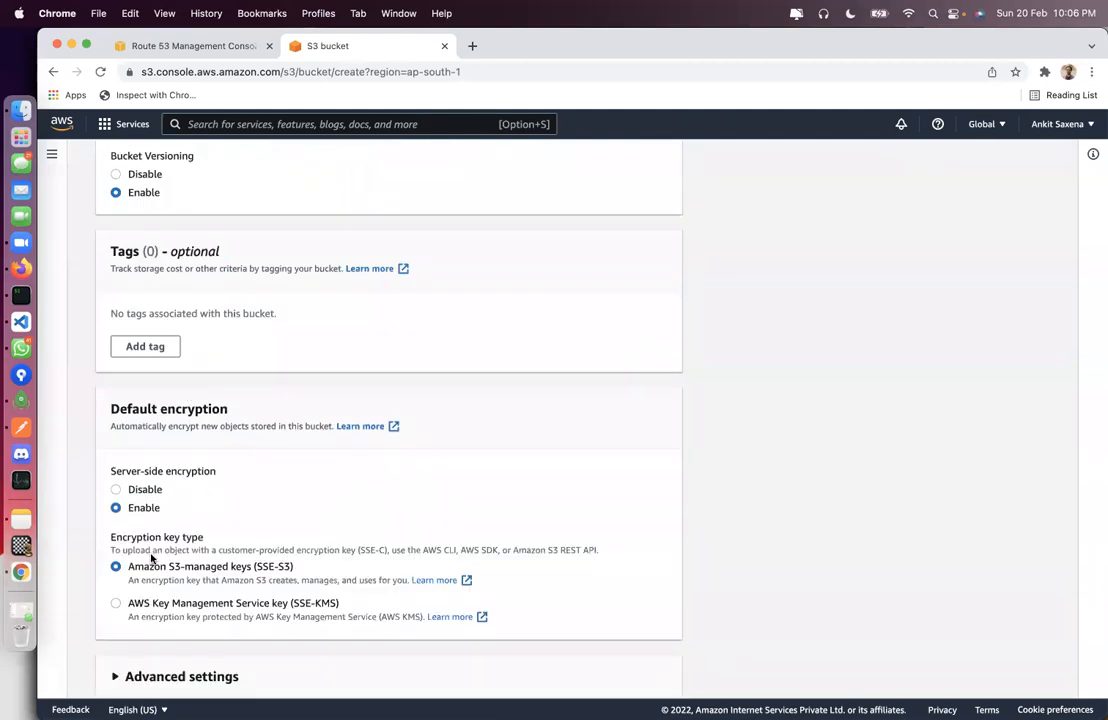
pyautogui.click(136, 489)
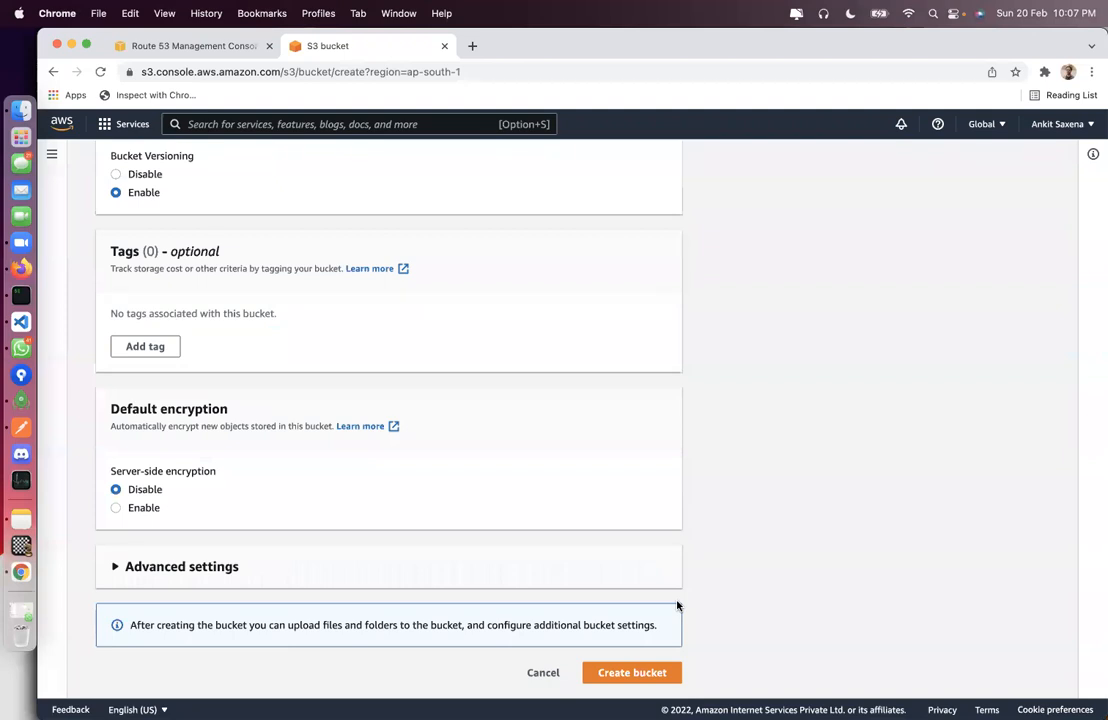
pyautogui.click(626, 672)
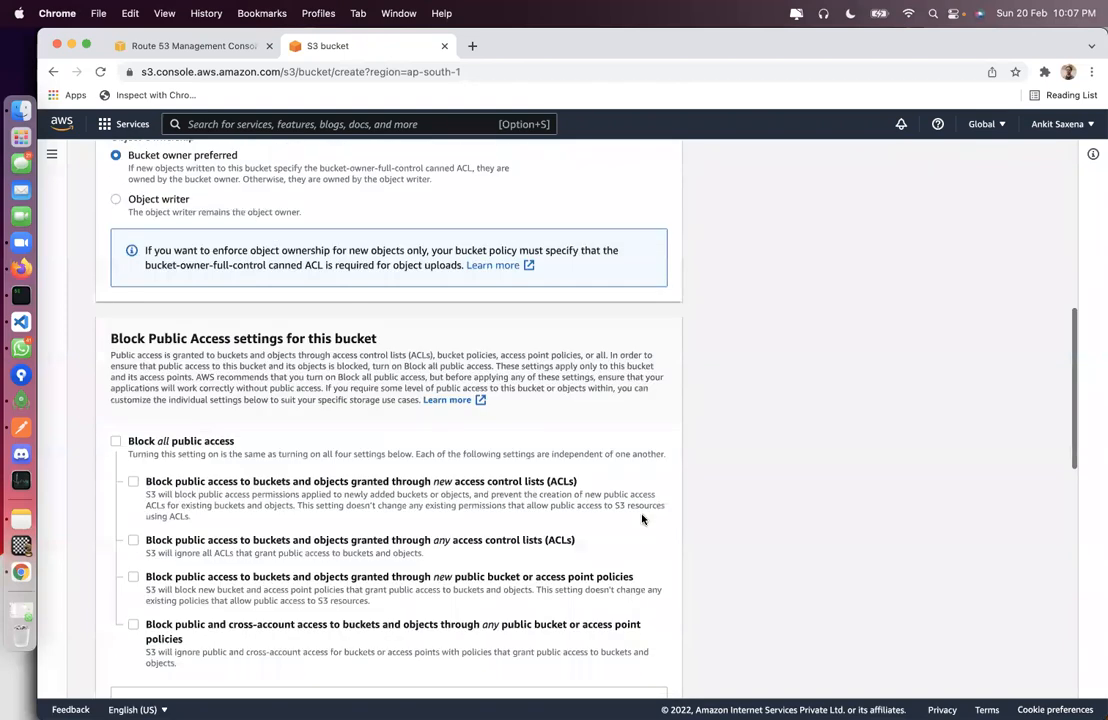
pyautogui.scroll(3, 446, 359)
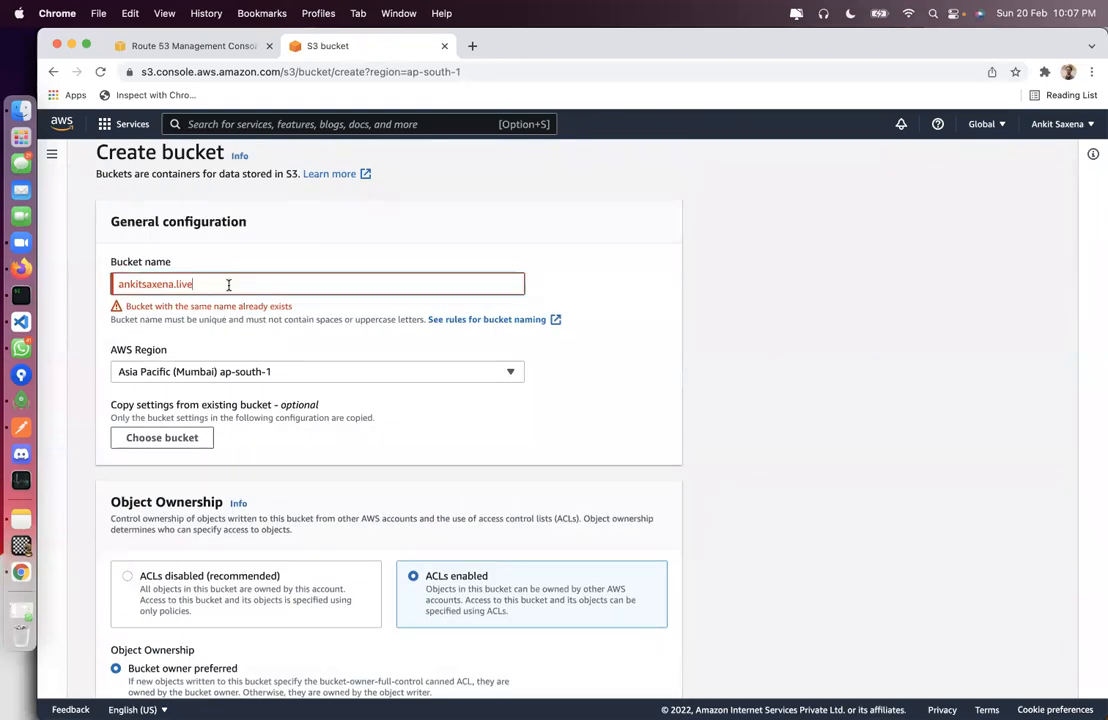
# Step: Look up the existing bucket with the copied domain name in the S3 bucket list and try to delete it
pyautogui.moveTo(222, 338); pyautogui.dragTo(57, 341)
pyautogui.press('super+c')
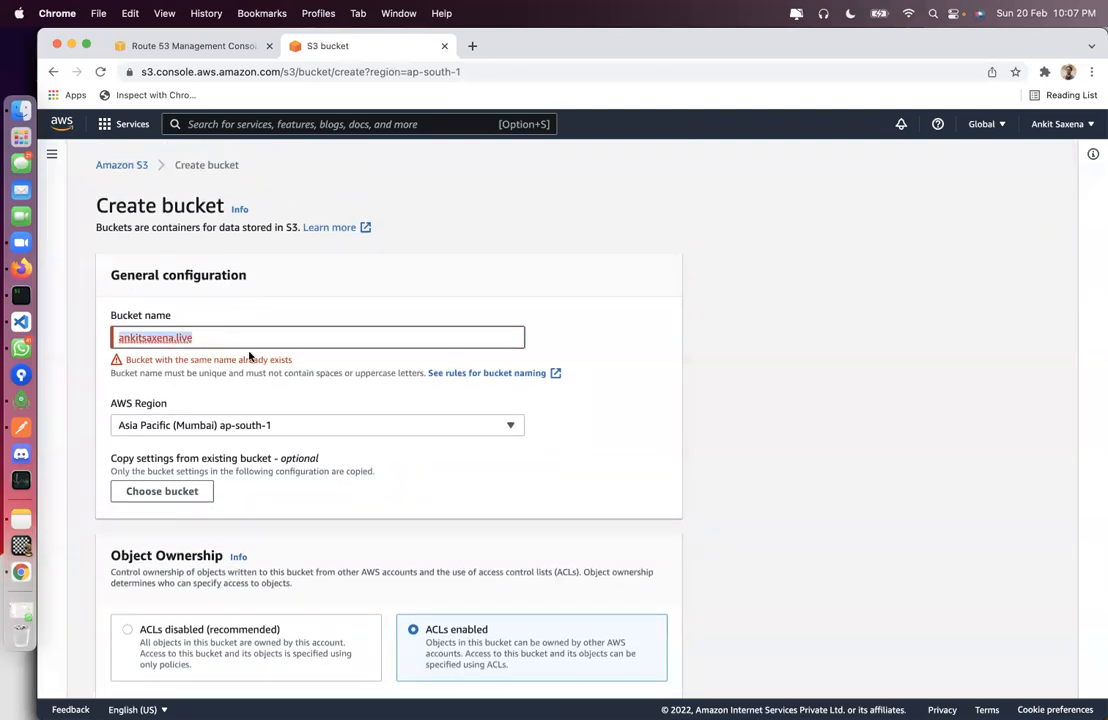
pyautogui.moveTo(128, 361); pyautogui.dragTo(318, 365)
pyautogui.click(130, 165)
pyautogui.click(322, 398)
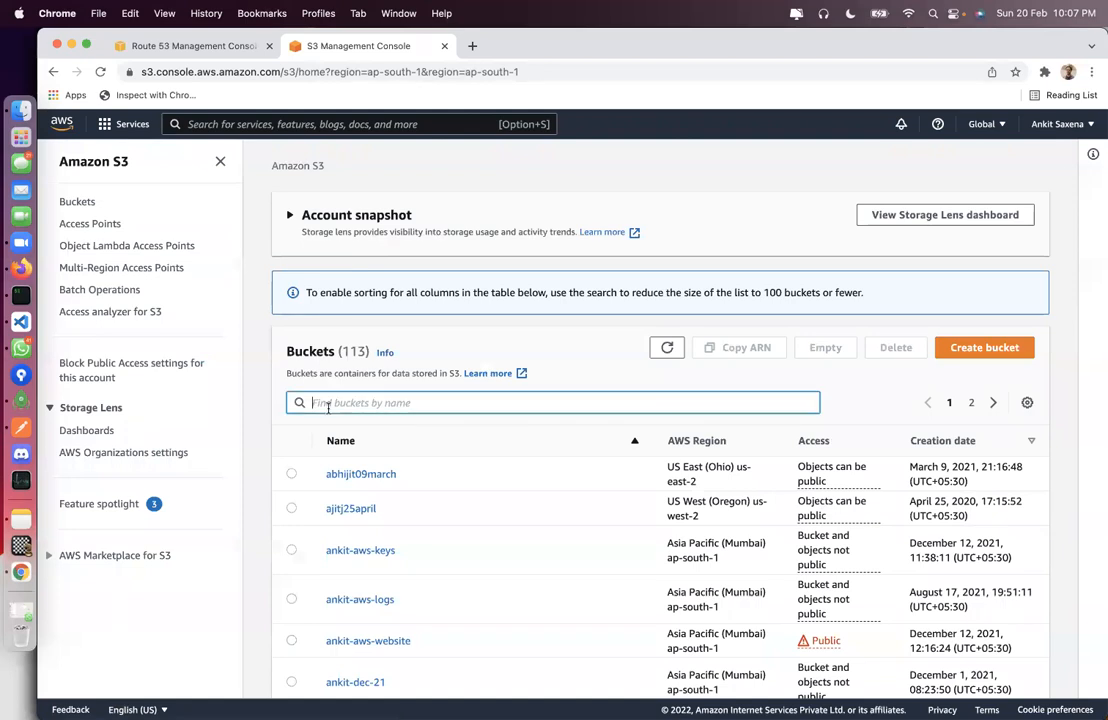
pyautogui.press('super+v')
pyautogui.press('BackSpace')
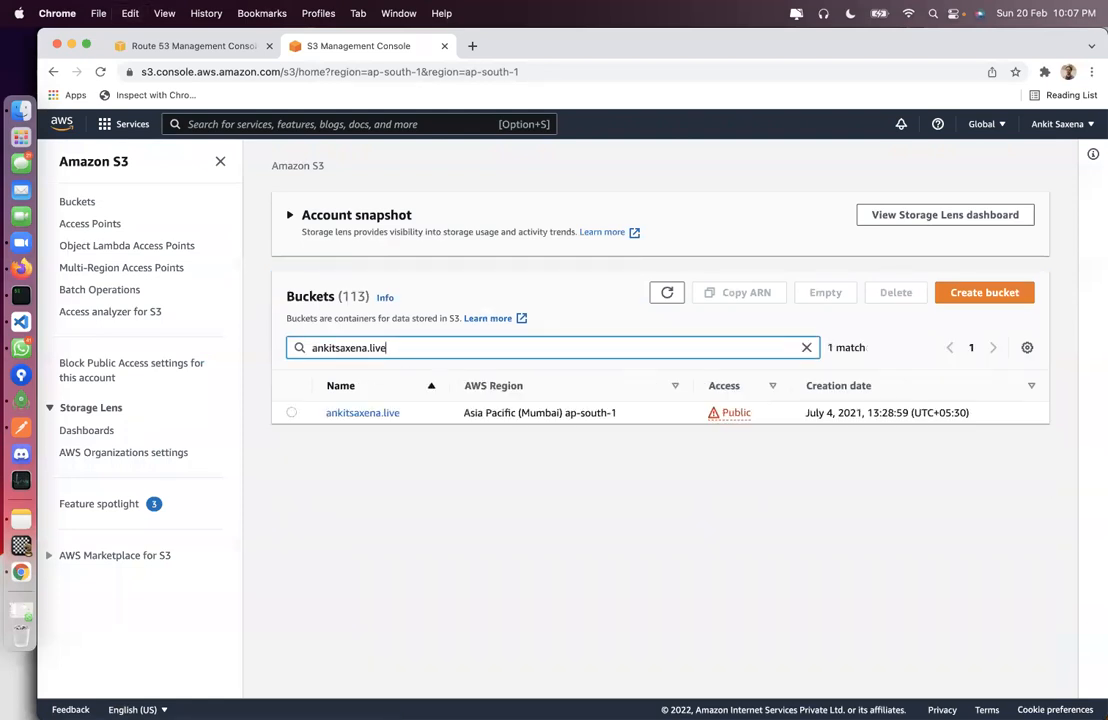
pyautogui.click(291, 412)
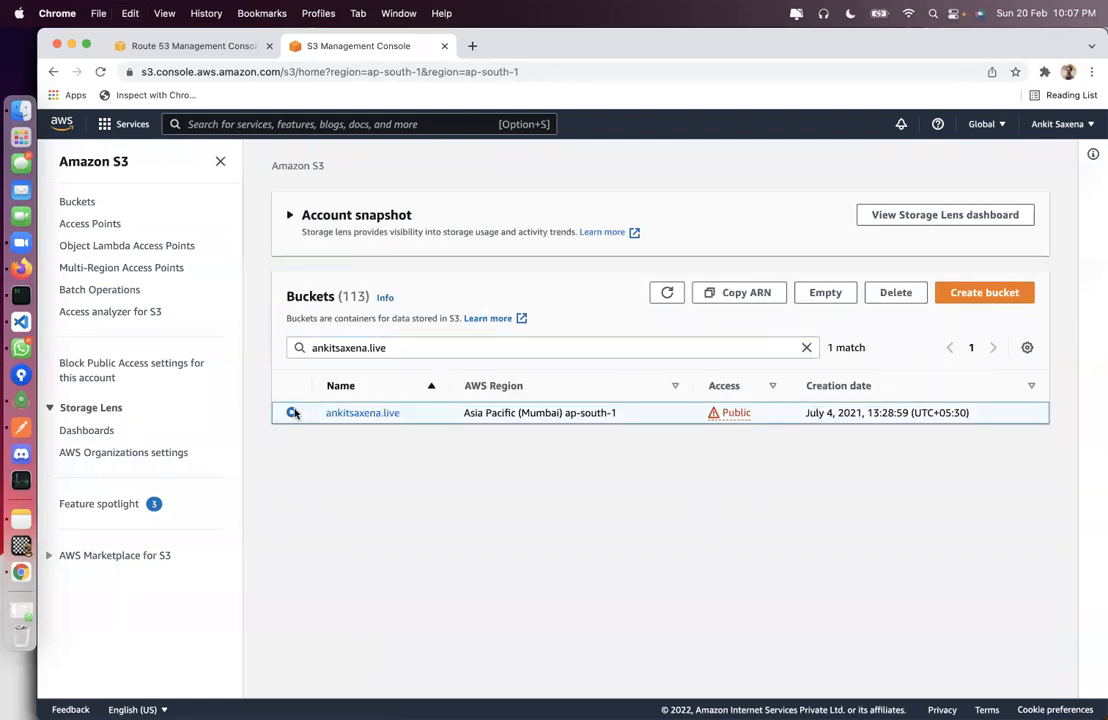
pyautogui.click(890, 293)
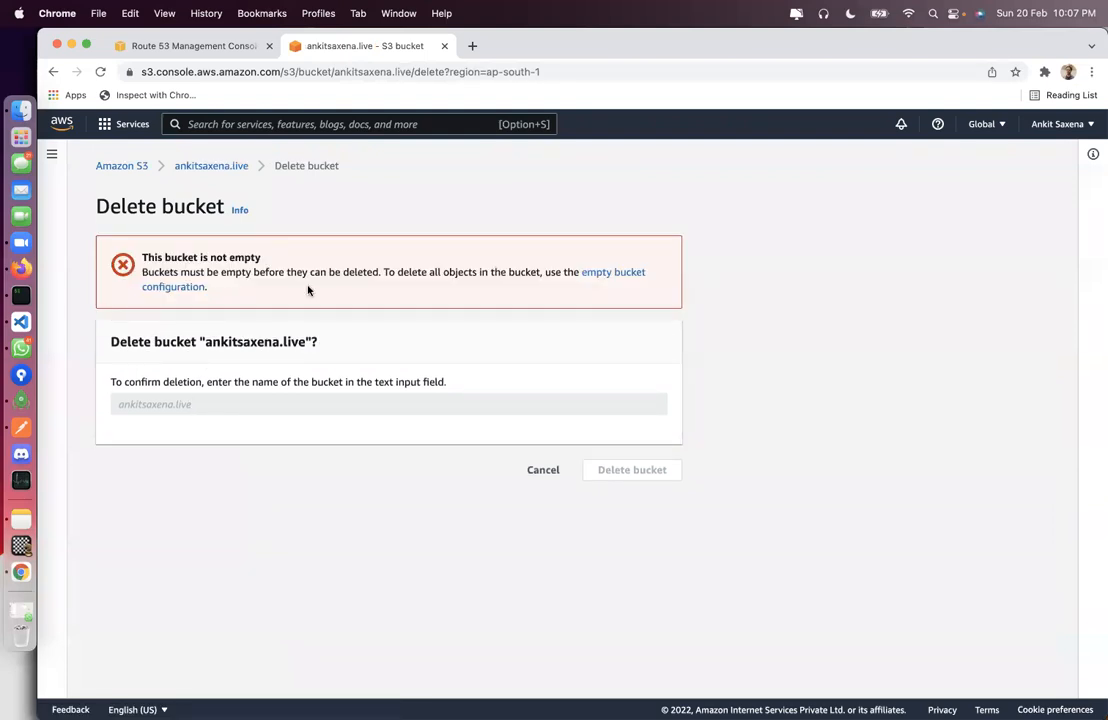
# Step: Empty the existing domain-named bucket, confirming with "permanently delete", and return to the bucket list
pyautogui.click(611, 273)
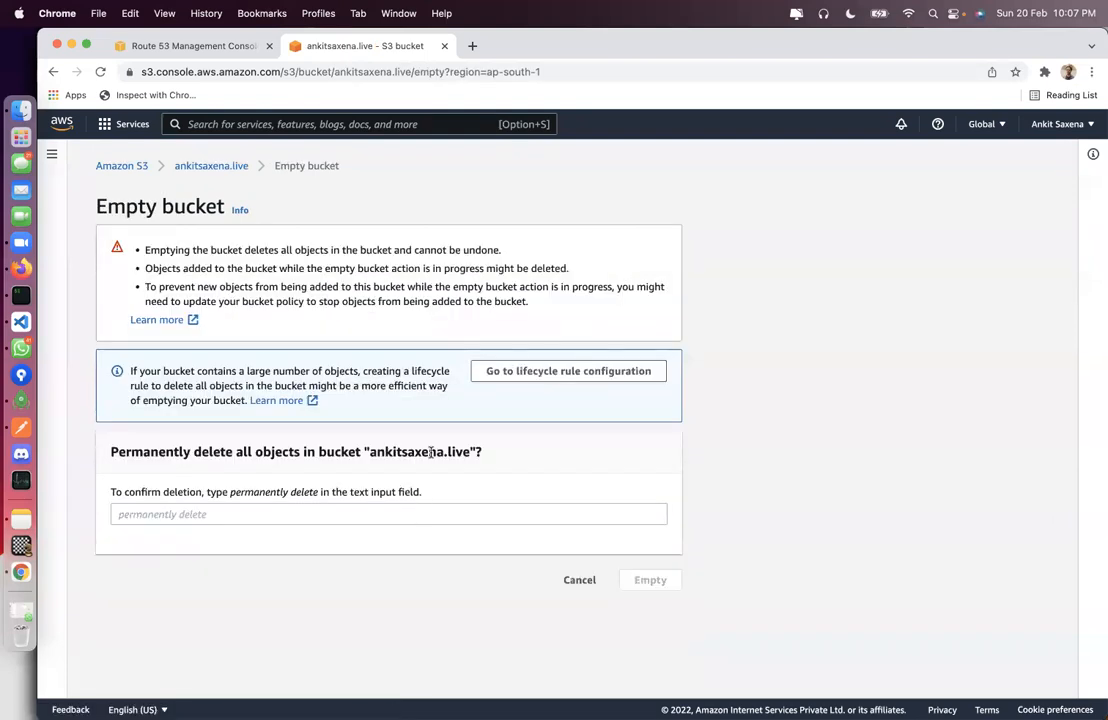
pyautogui.moveTo(368, 452); pyautogui.dragTo(470, 452)
pyautogui.press('super+c')
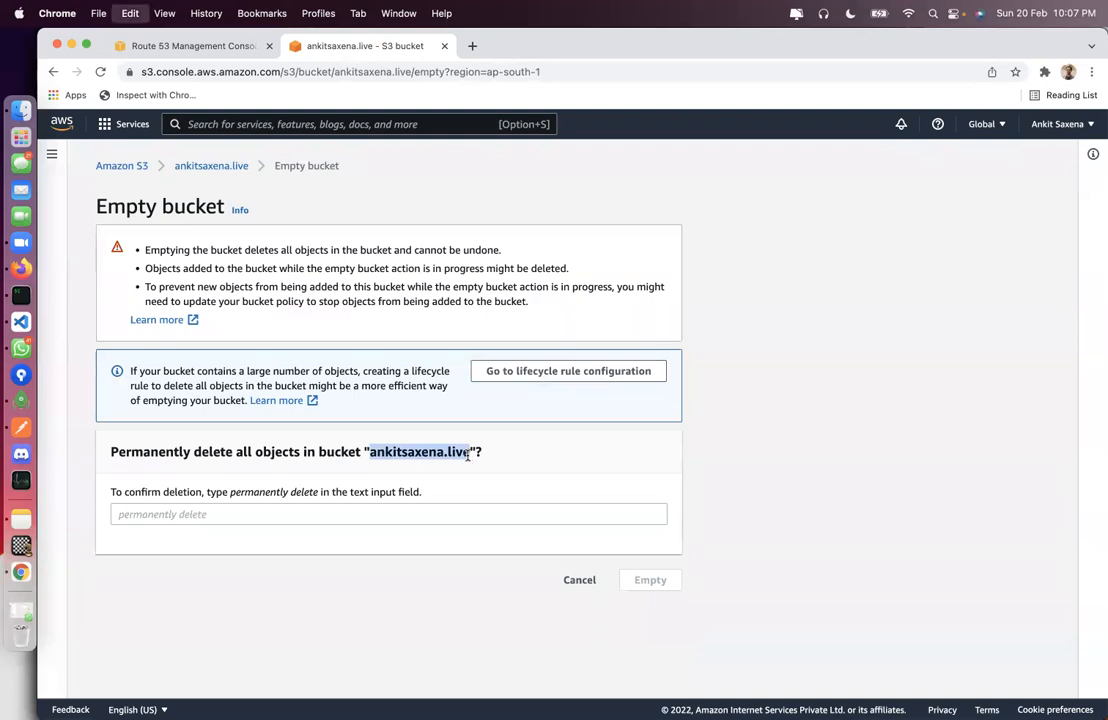
pyautogui.moveTo(231, 492); pyautogui.dragTo(319, 492)
pyautogui.press('super+c')
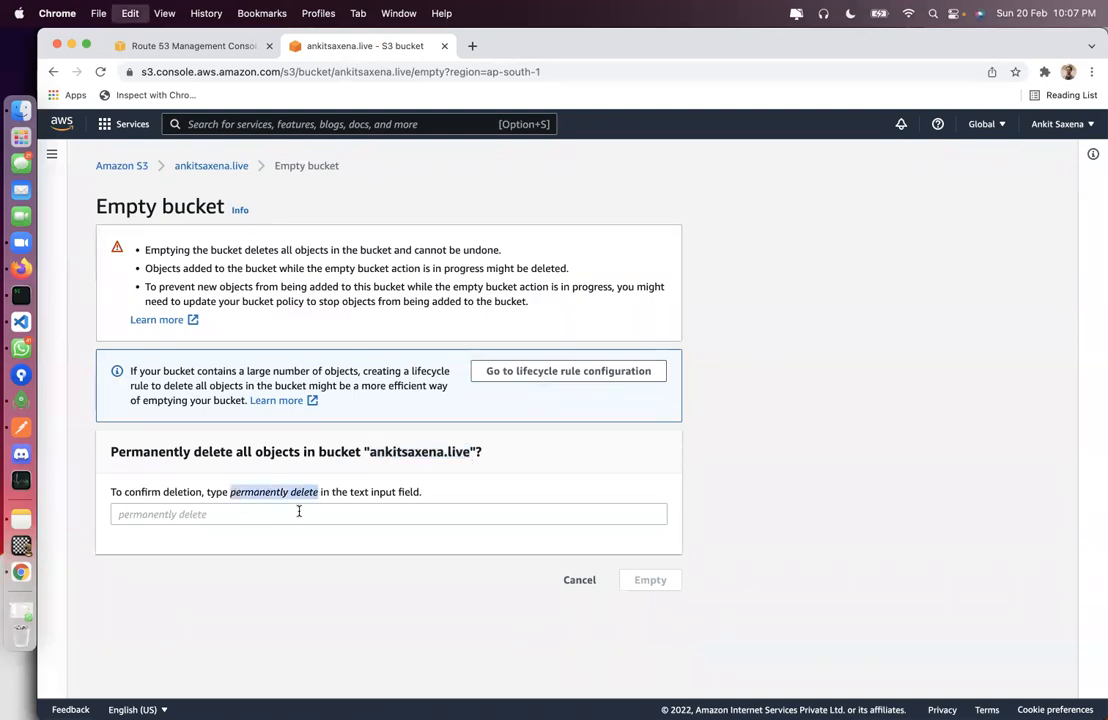
pyautogui.click(505, 512)
pyautogui.press('super+v')
pyautogui.click(650, 580)
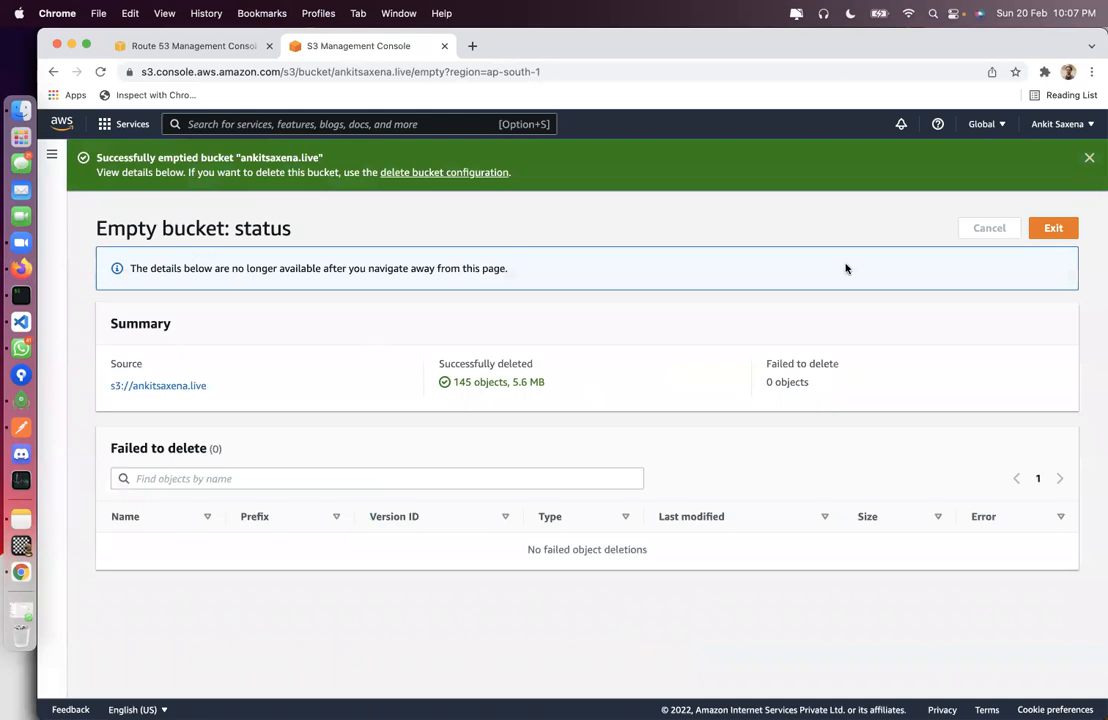
pyautogui.click(1053, 228)
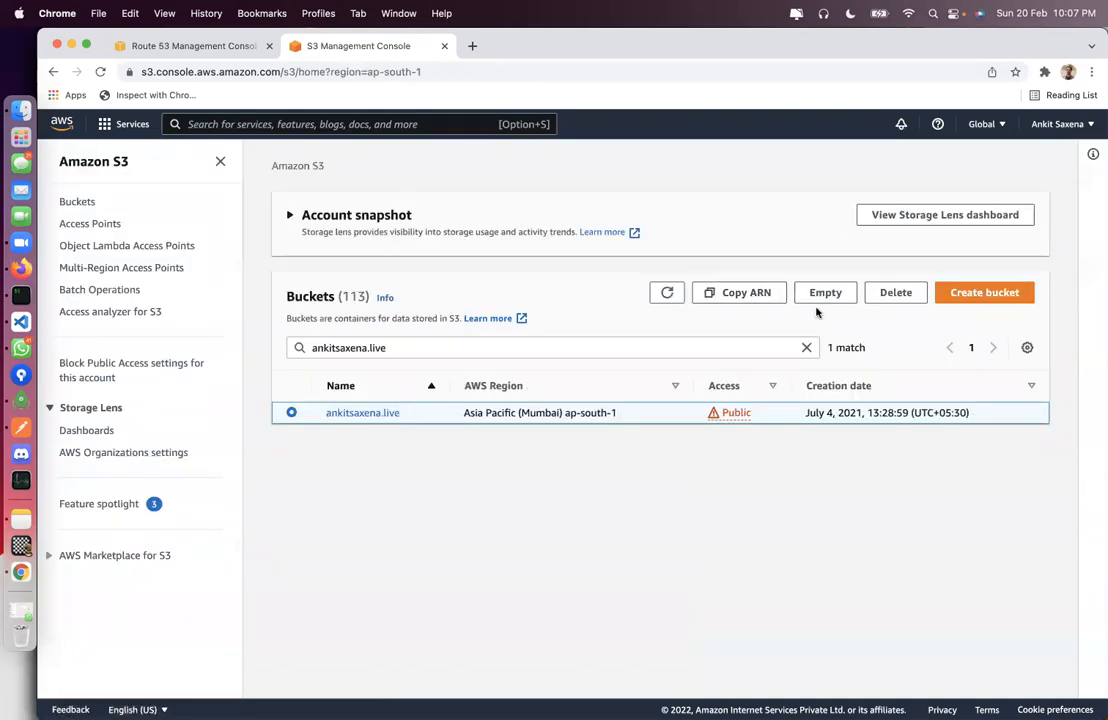
# Step: Delete the emptied bucket, confirming the deletion with its copied bucket name
pyautogui.click(894, 298)
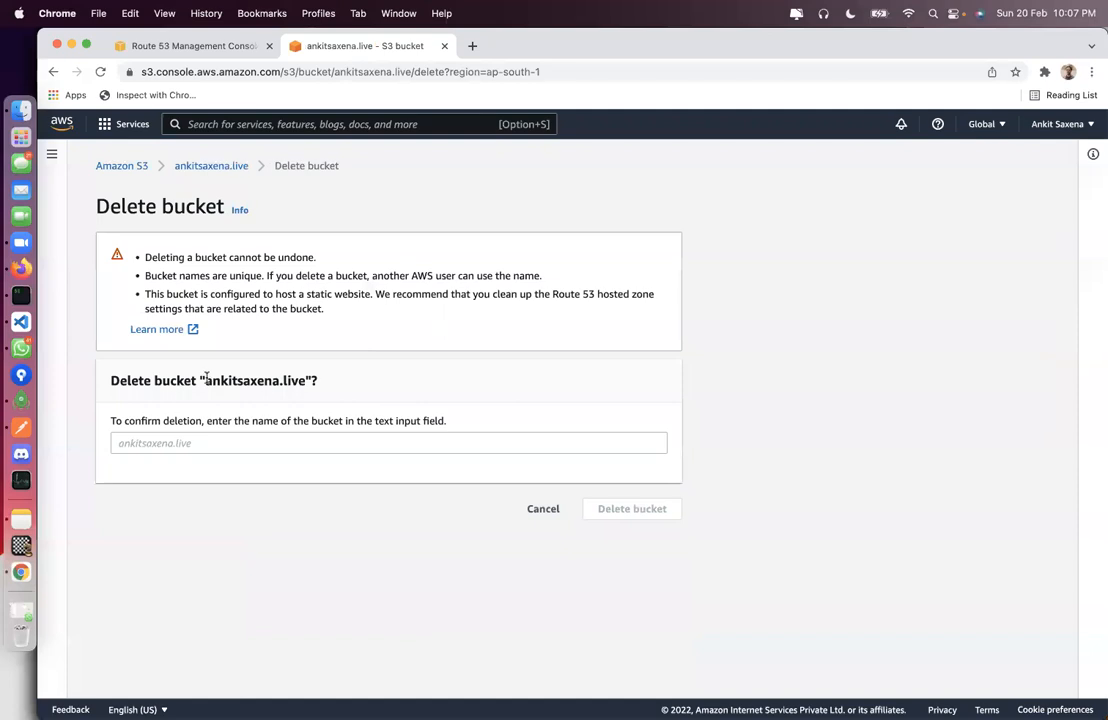
pyautogui.click(166, 437)
pyautogui.press('super+v')
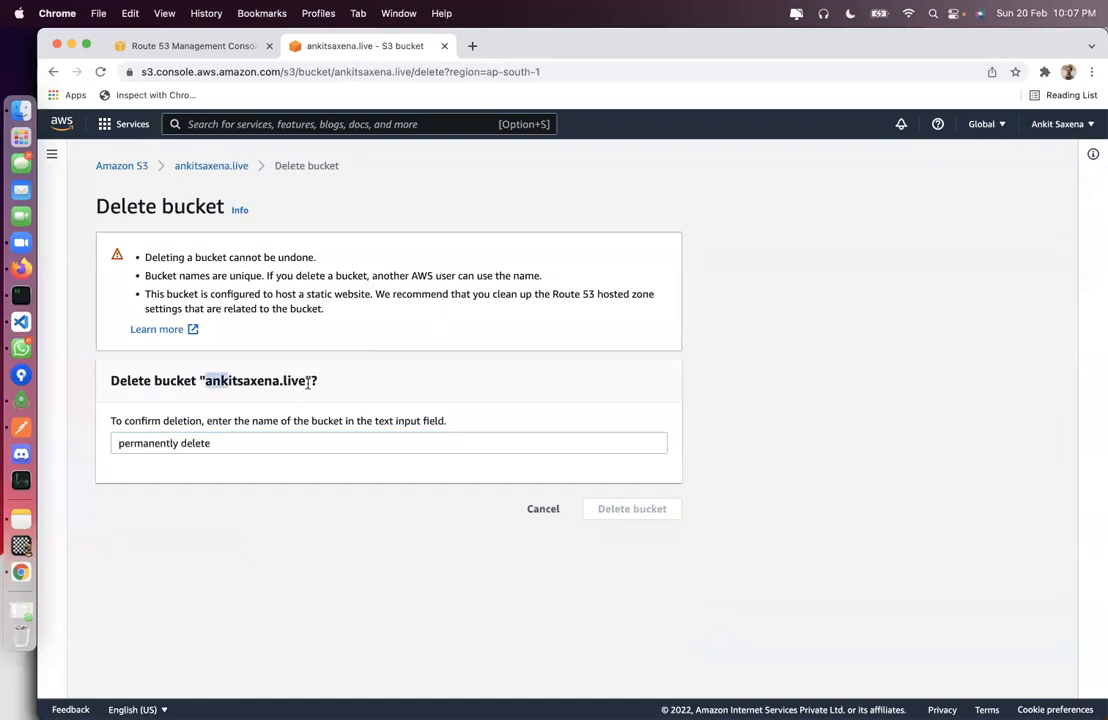
pyautogui.moveTo(205, 380); pyautogui.dragTo(304, 382)
pyautogui.press('super+c')
pyautogui.click(222, 443)
pyautogui.press('super+a')
pyautogui.press('super+v')
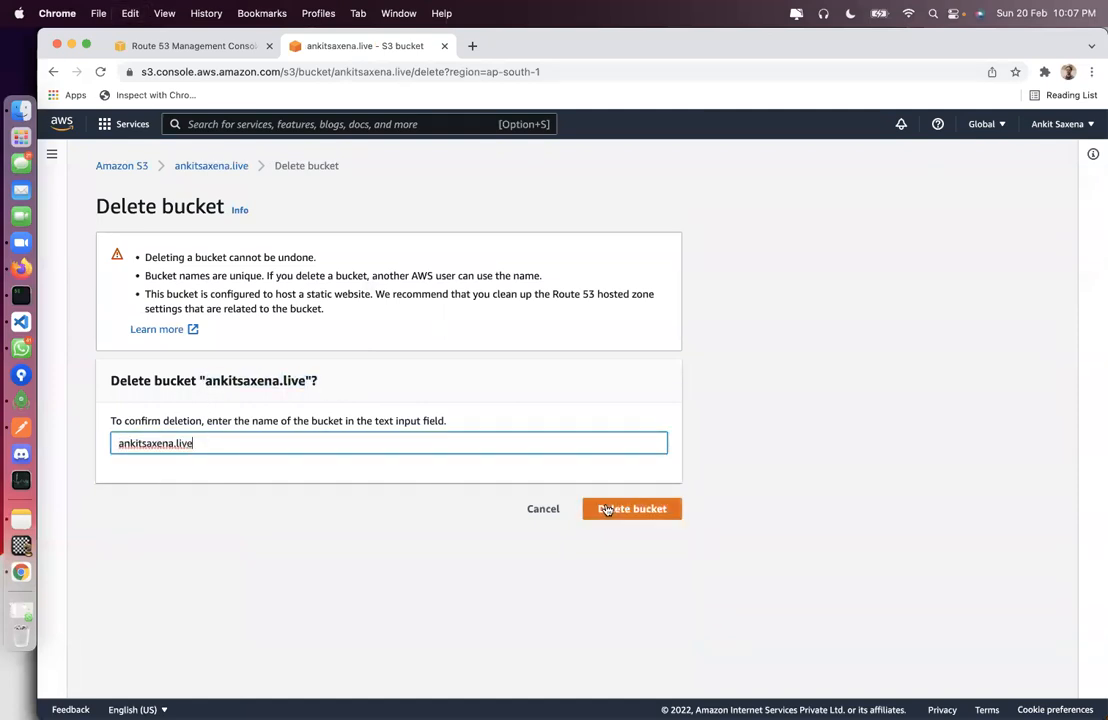
pyautogui.click(626, 510)
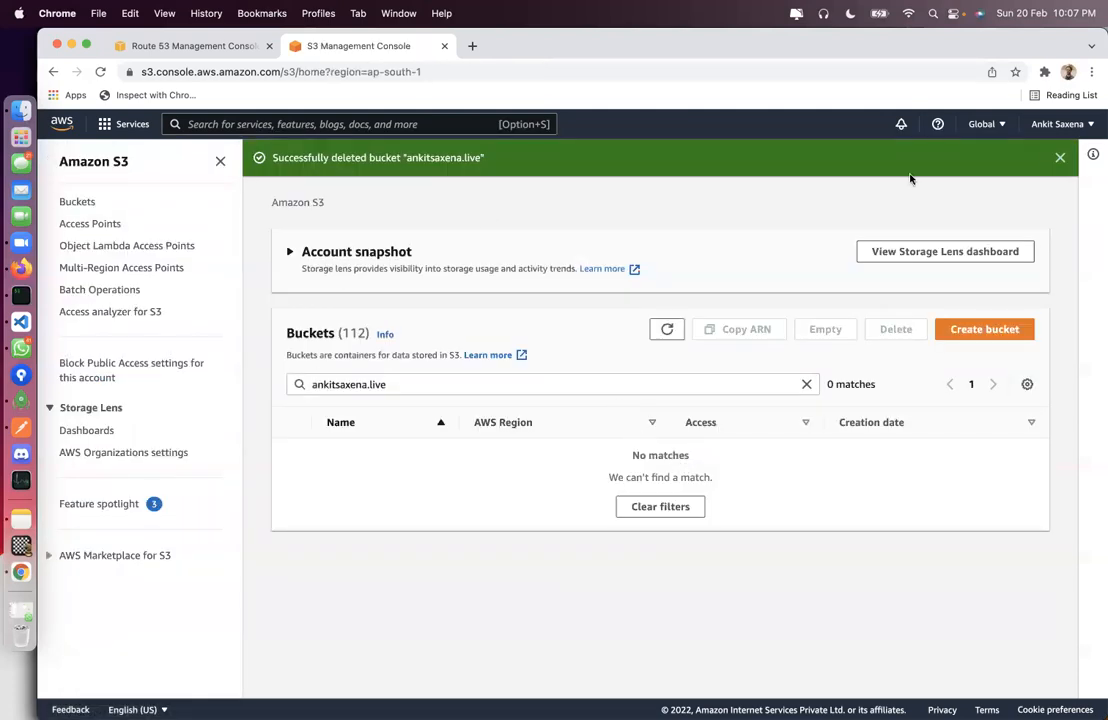
# Step: Start a new bucket named with the copied domain name and enable ACLs under Object Ownership
pyautogui.click(990, 331)
pyautogui.click(184, 340)
pyautogui.press('super+v')
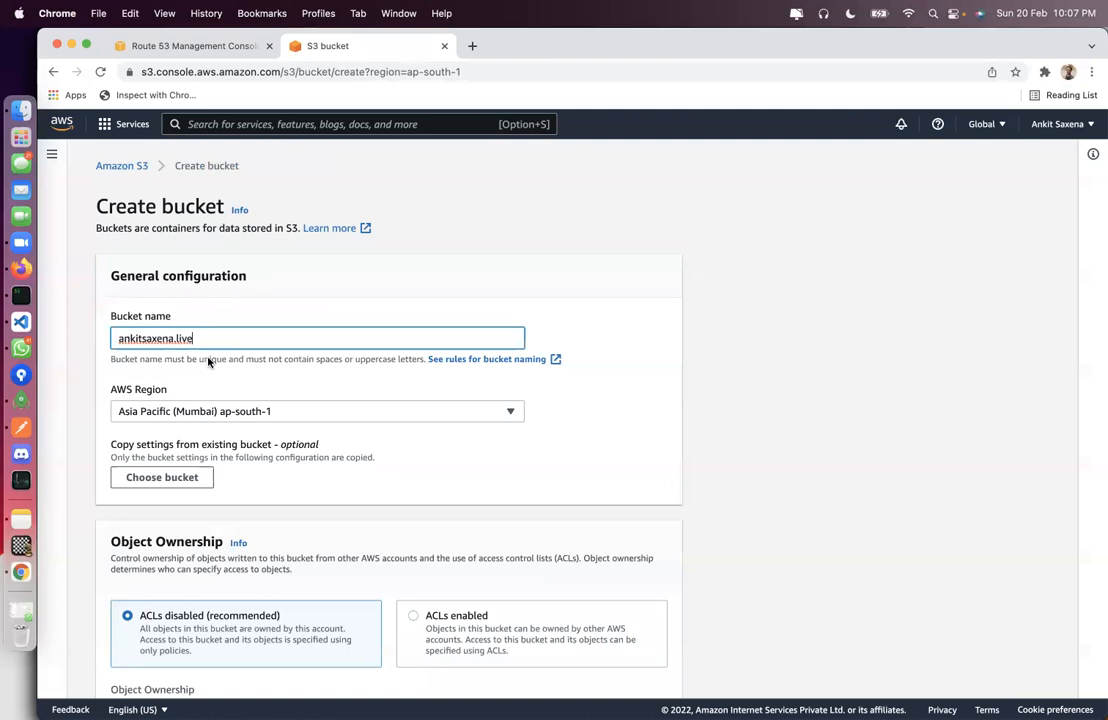
pyautogui.scroll(-3, 257, 534)
pyautogui.click(441, 360)
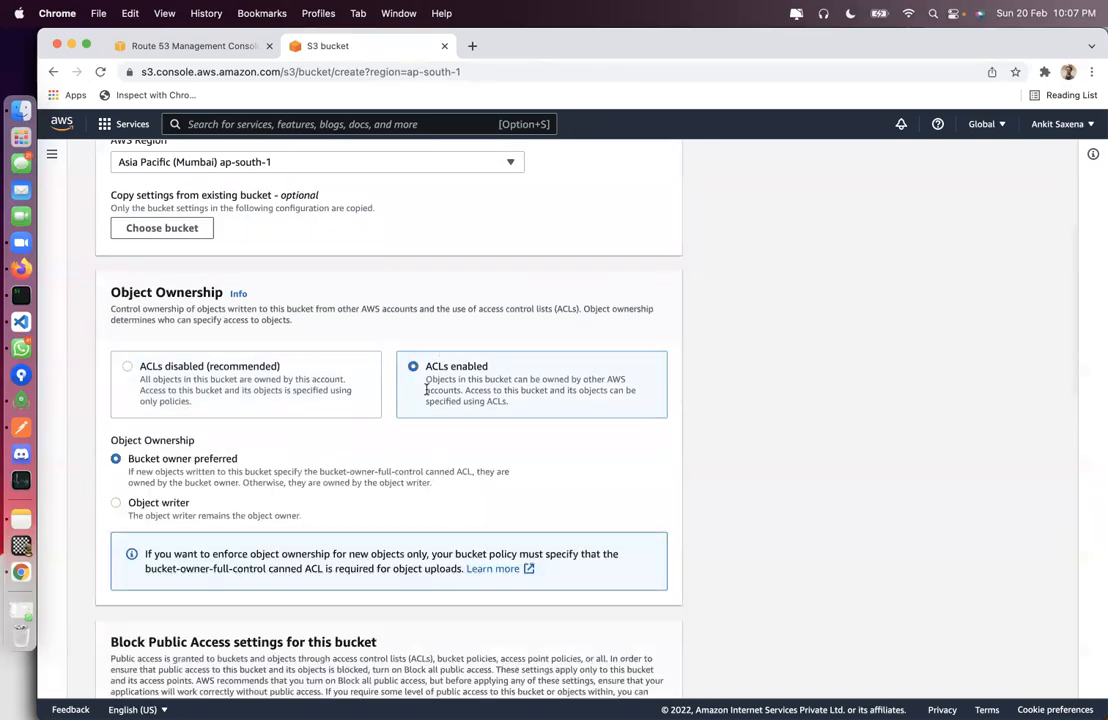
# Step: Turn off Block all public access for the new bucket and acknowledge that its objects might become public
pyautogui.scroll(-5, 175, 430)
pyautogui.scroll(-2, 150, 330)
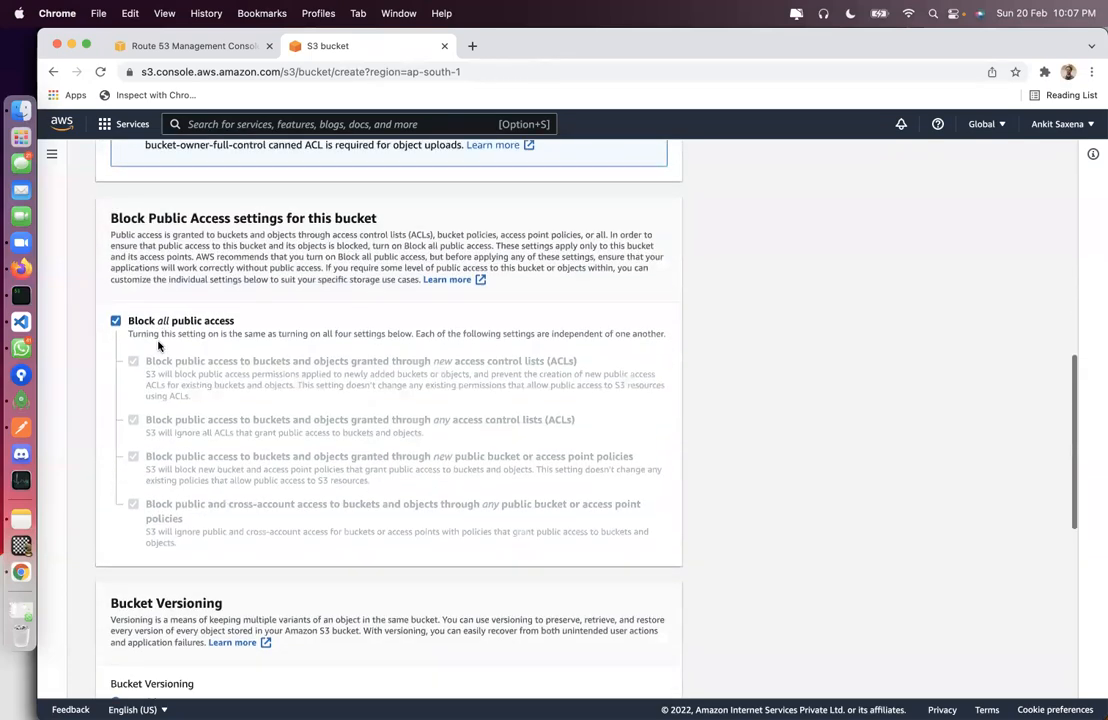
pyautogui.click(138, 312)
pyautogui.scroll(-3, 204, 417)
pyautogui.click(163, 415)
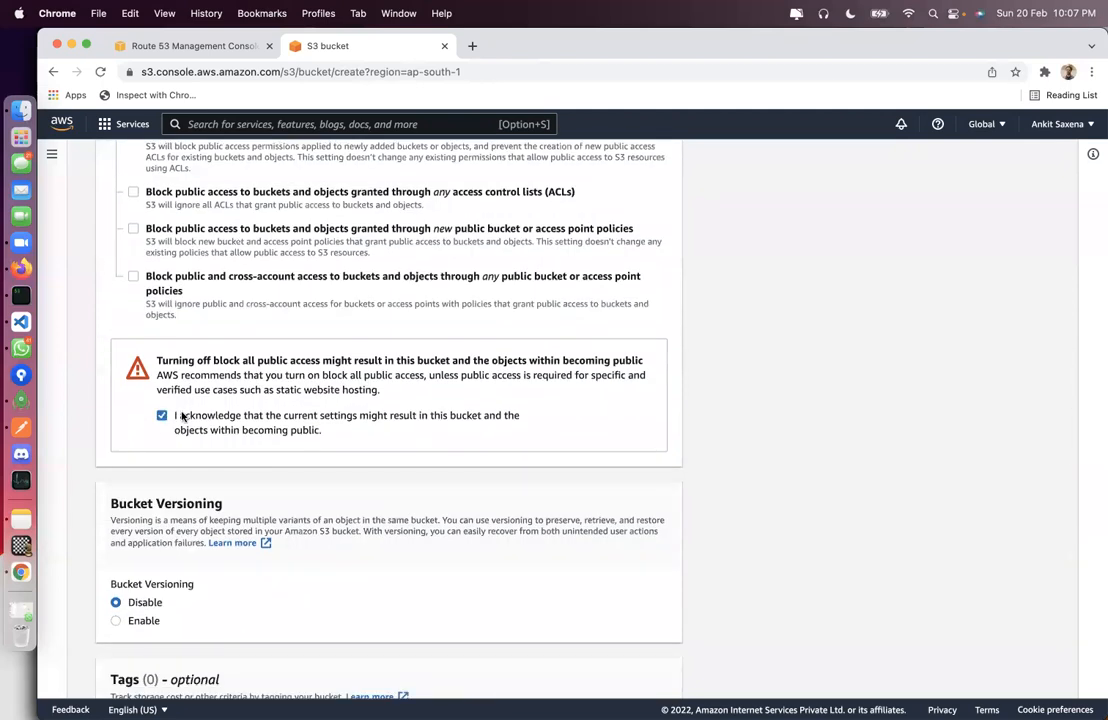
pyautogui.scroll(-5, 220, 440)
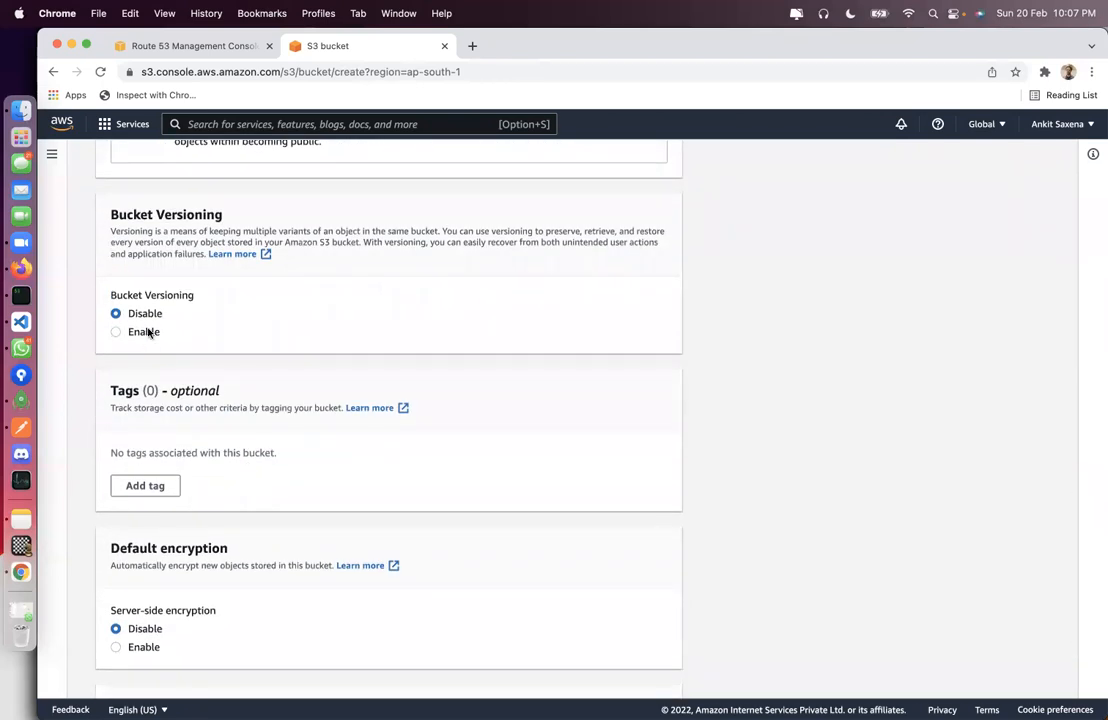
# Step: Create the bucket with server-side encryption set to Disable, and open it from the bucket list
pyautogui.scroll(-3, 182, 362)
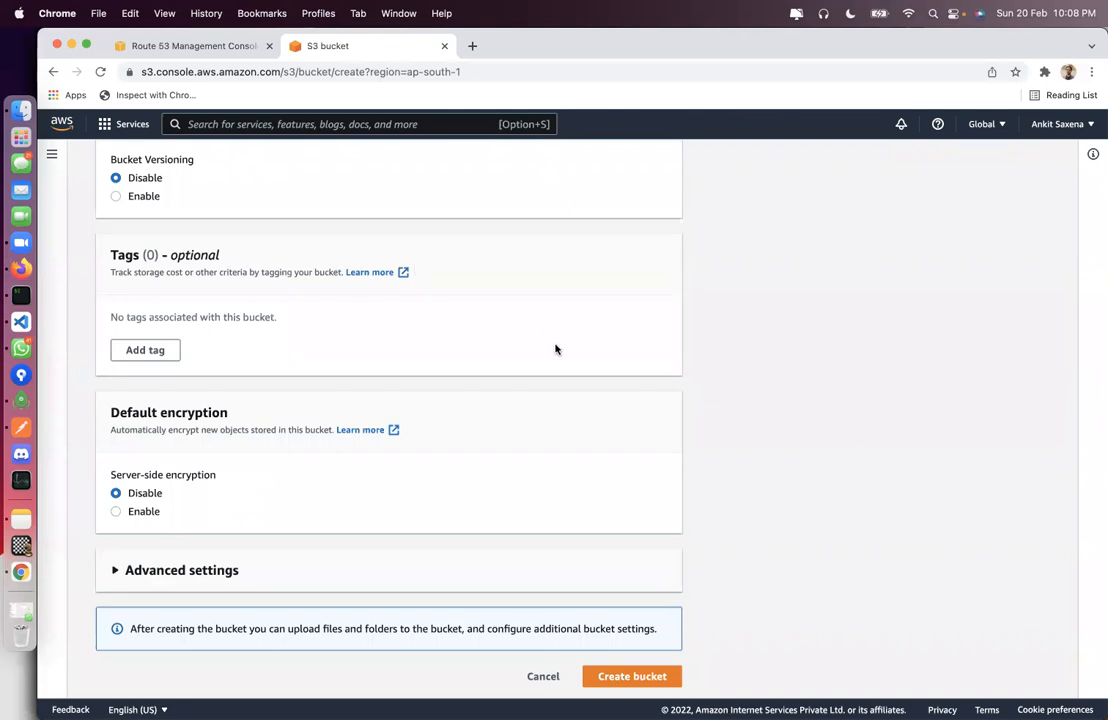
pyautogui.click(132, 513)
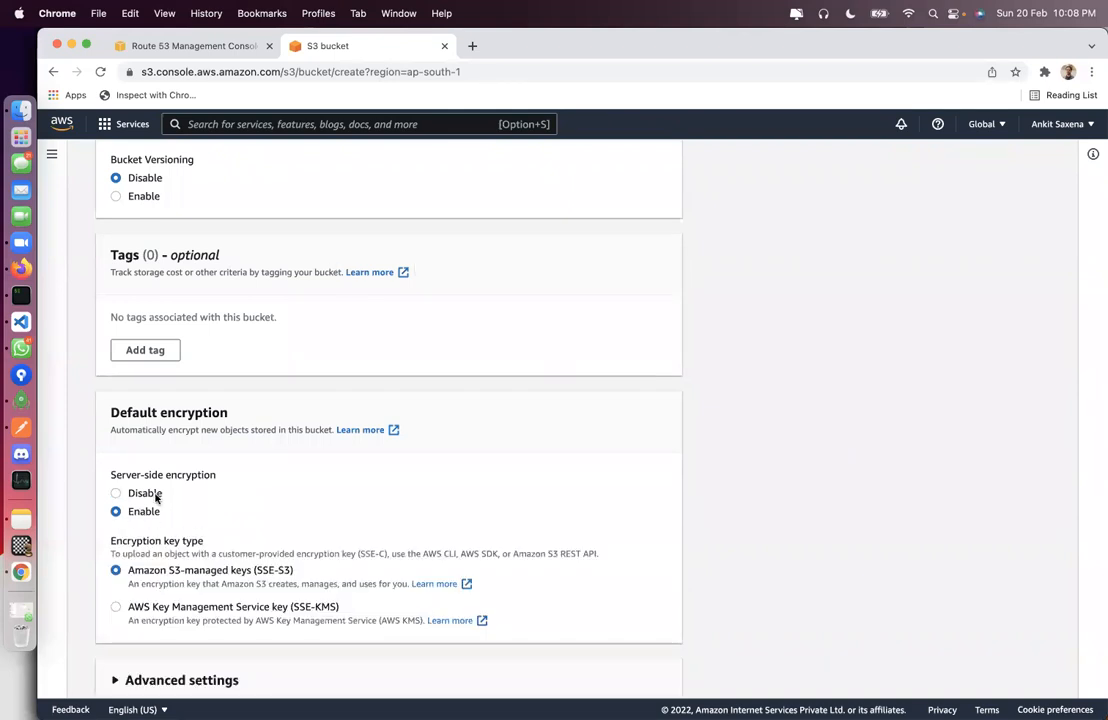
pyautogui.click(131, 493)
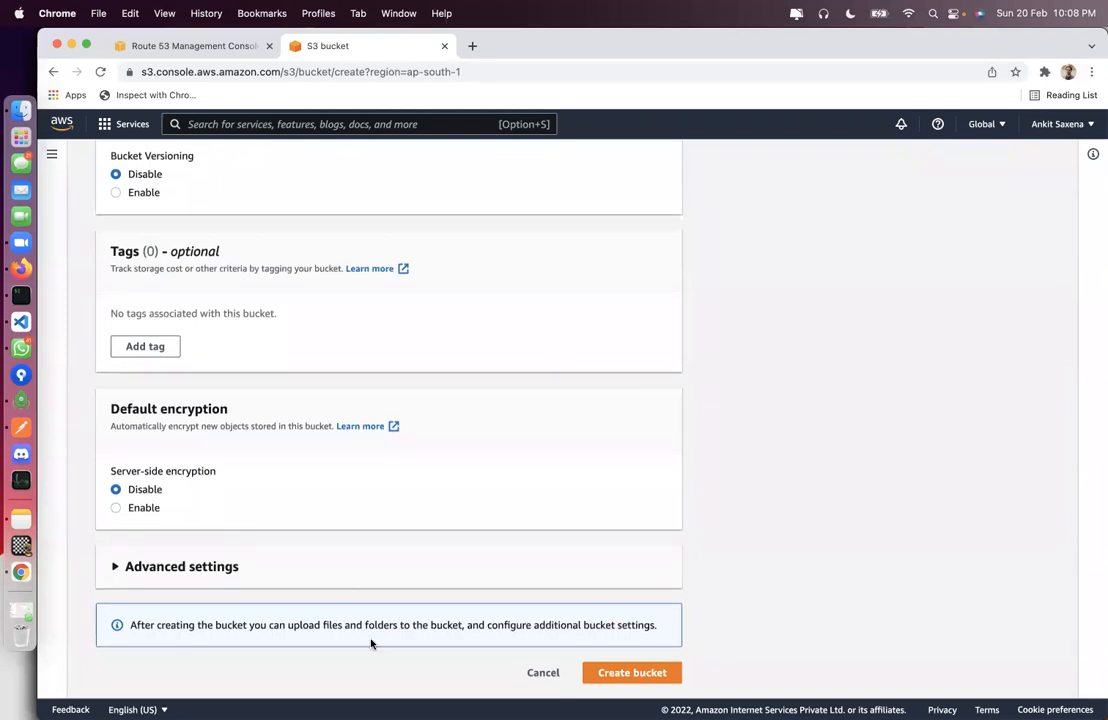
pyautogui.click(299, 578)
pyautogui.scroll(-4, 161, 412)
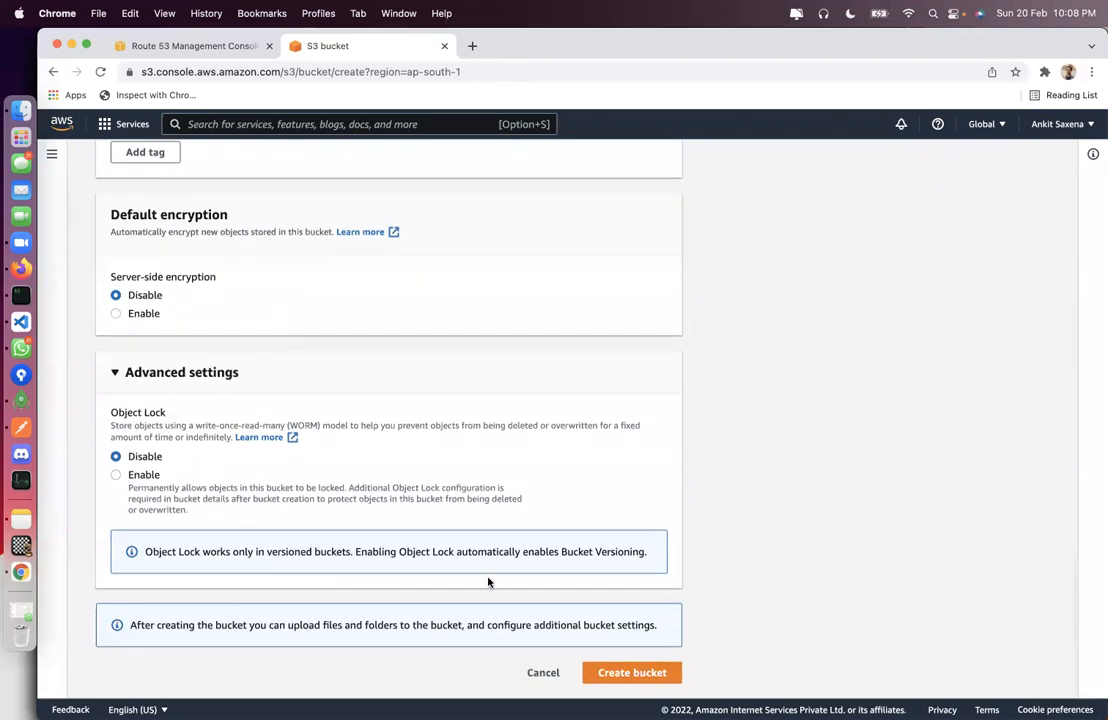
pyautogui.click(610, 672)
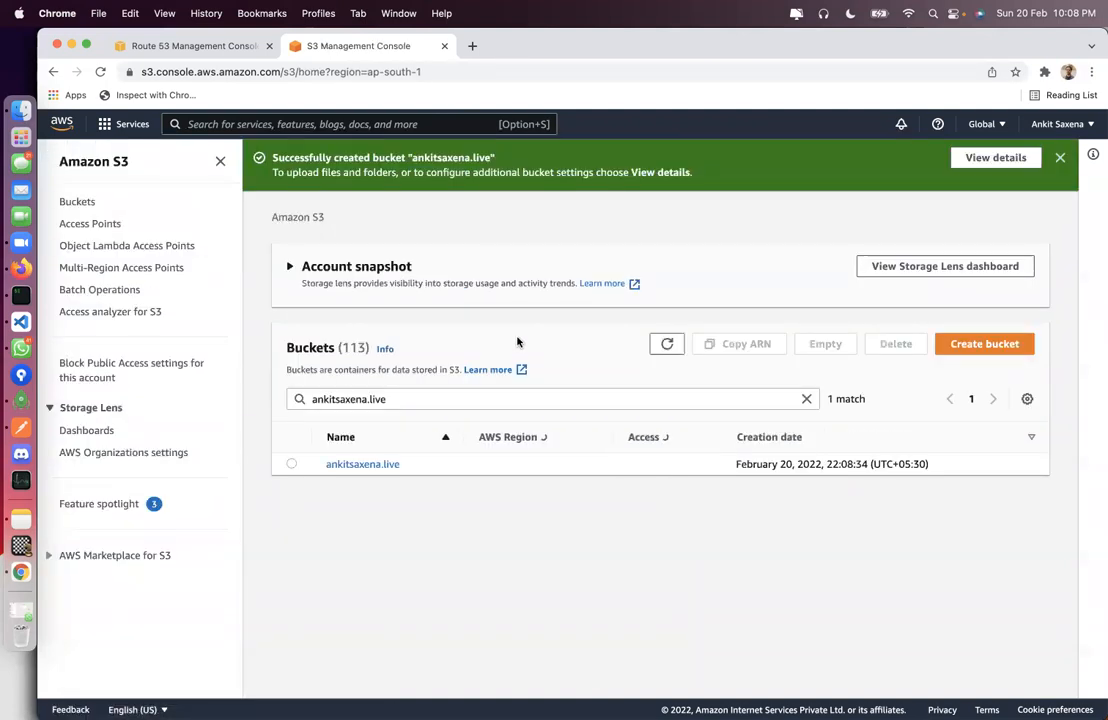
pyautogui.click(361, 465)
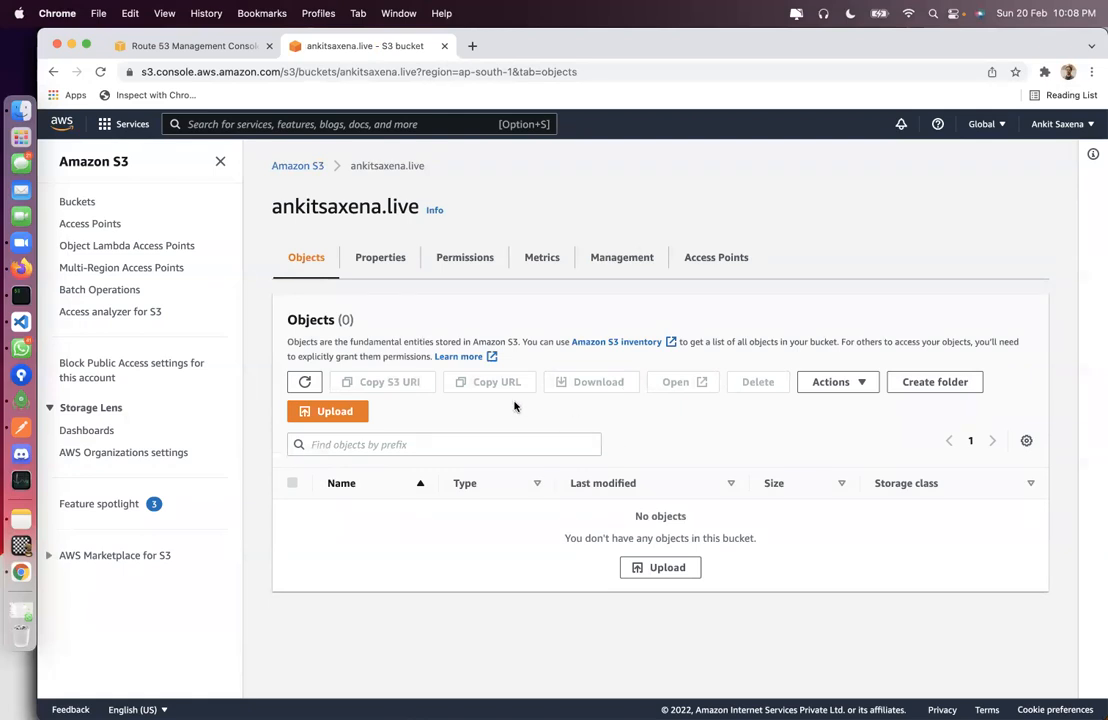
# Step: Search the web in a new tab for "hello world html page" and find the sample code on learn-html.org's Hello, World! page
pyautogui.click(472, 46)
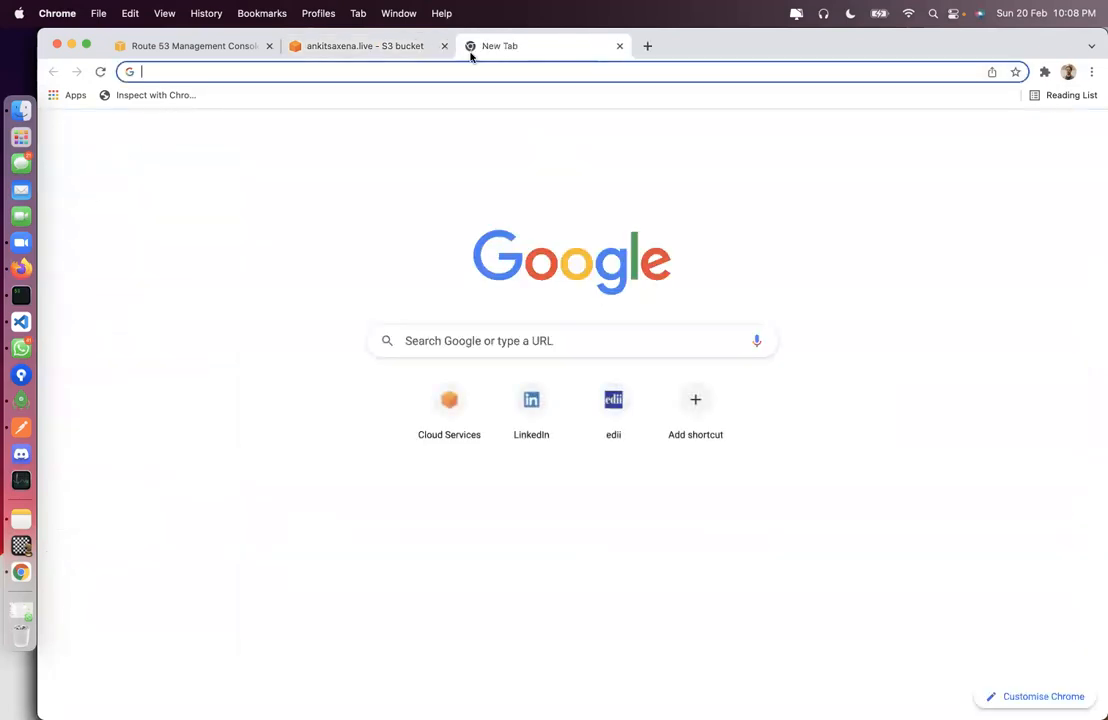
pyautogui.write('hello world h')
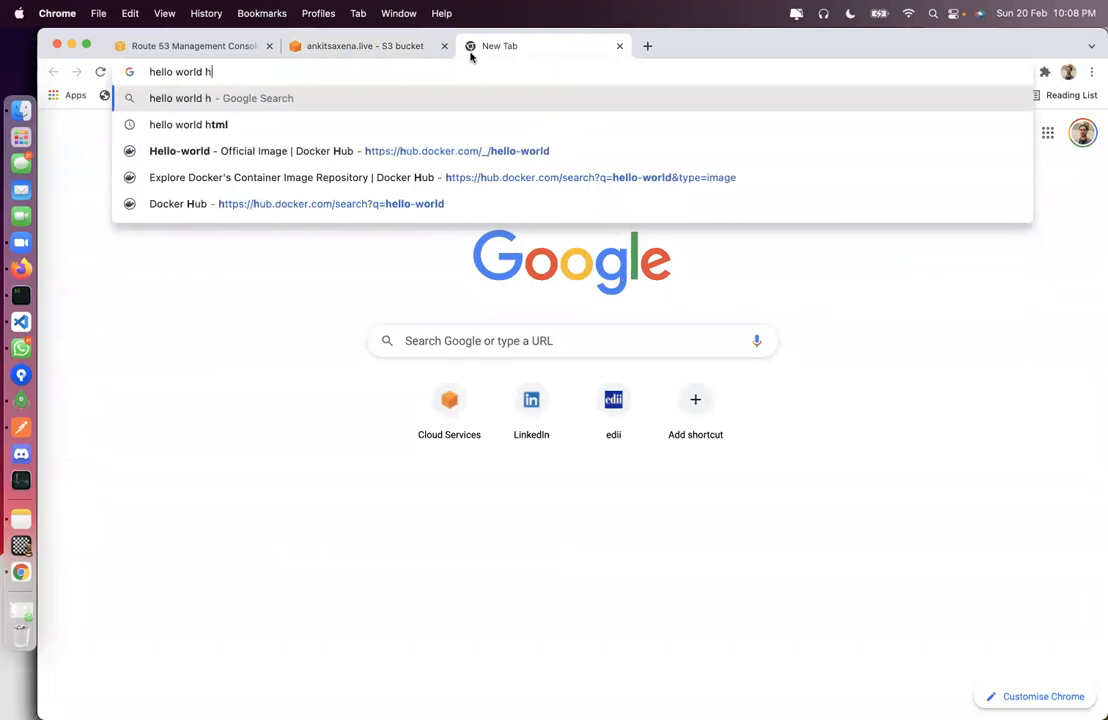
pyautogui.write('tml page')
pyautogui.press('Return')
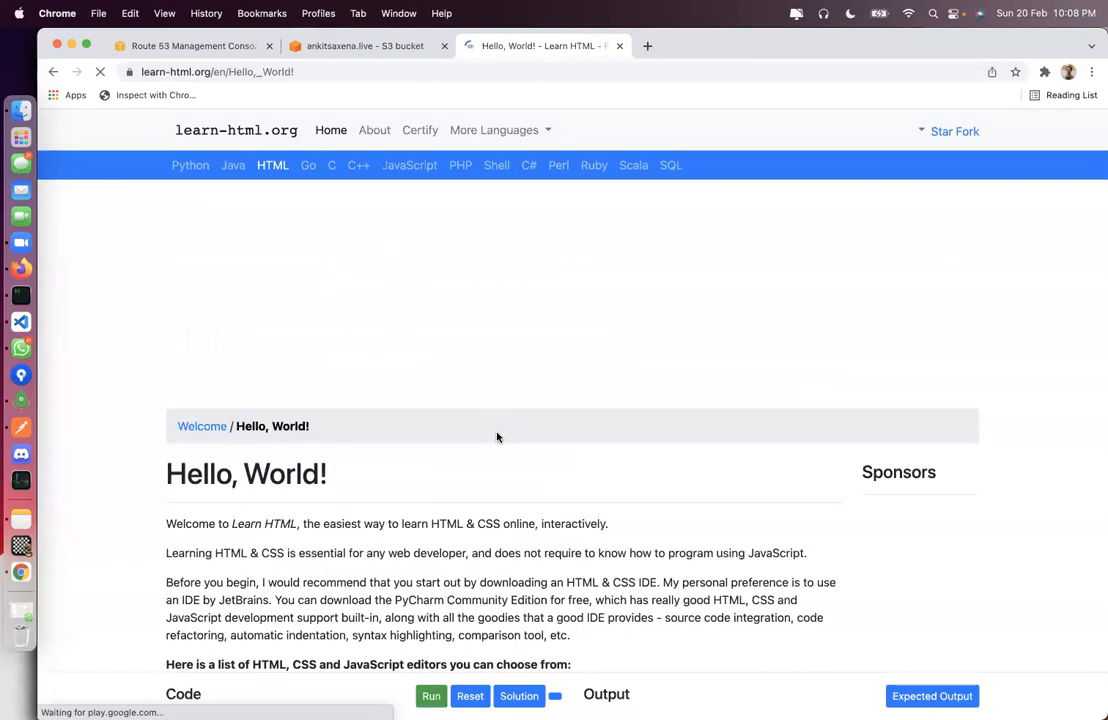
pyautogui.scroll(-20, 497, 437)
pyautogui.scroll(5, 497, 437)
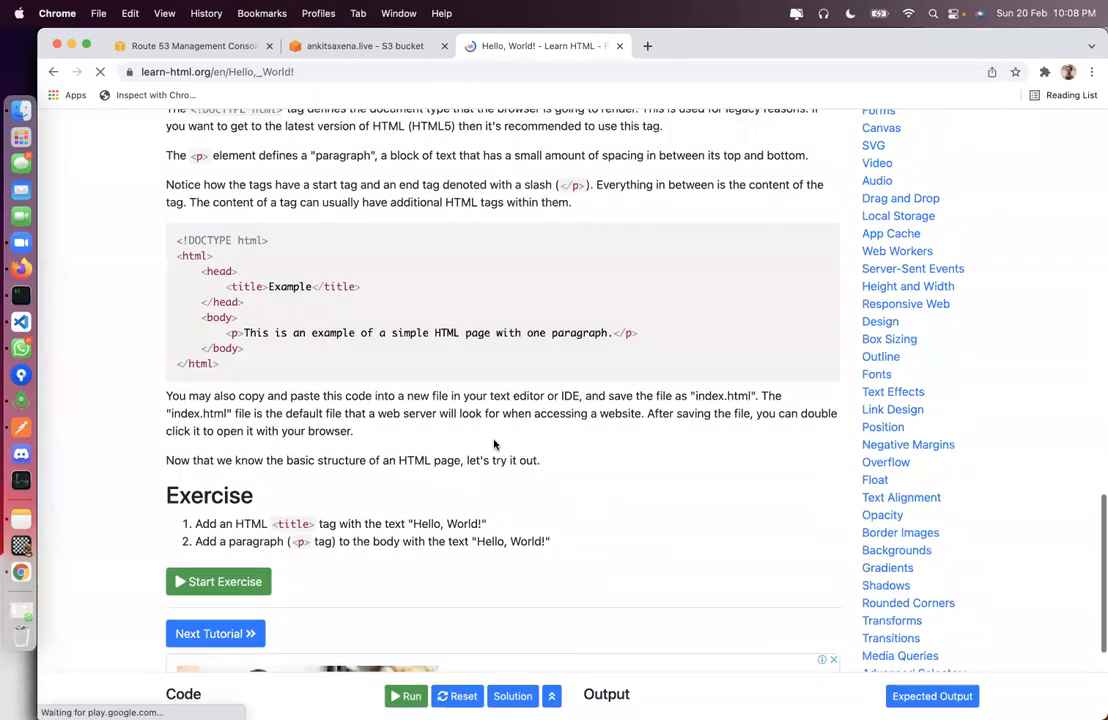
# Step: Copy the sample HTML code with the example paragraph and paste it into a new untitled file in Visual Studio Code
pyautogui.moveTo(175, 393); pyautogui.dragTo(225, 522)
pyautogui.press('cmd+c')
pyautogui.click(21, 321)
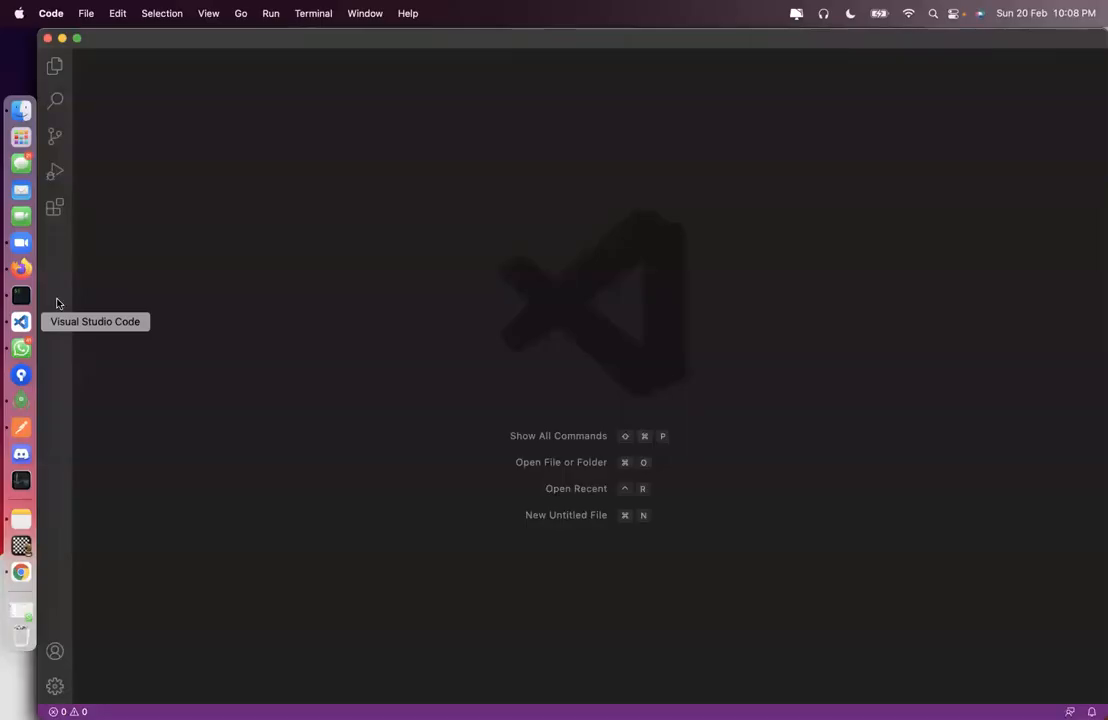
pyautogui.press('cmd+n')
pyautogui.press('cmd+v')
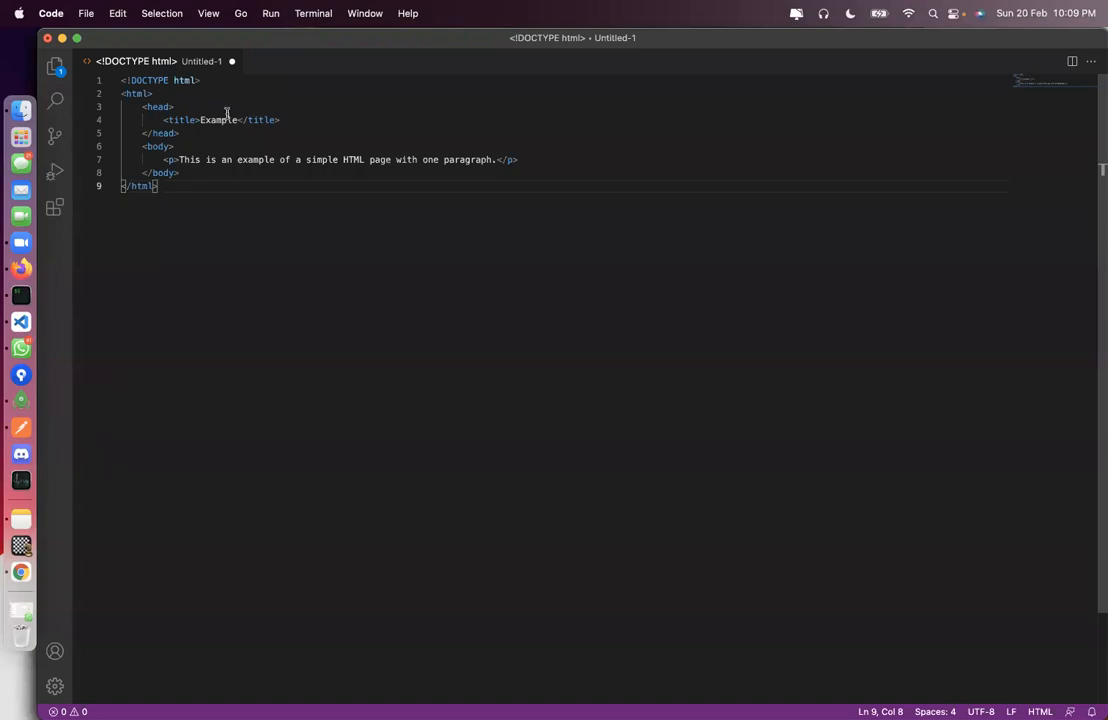
# Step: Replace the page title with the owner's full name and the paragraph with "Hello, This is the sample page on Sunday 20-Feb-2022."
pyautogui.doubleClick(221, 119)
pyautogui.write('Ankit Saxena')
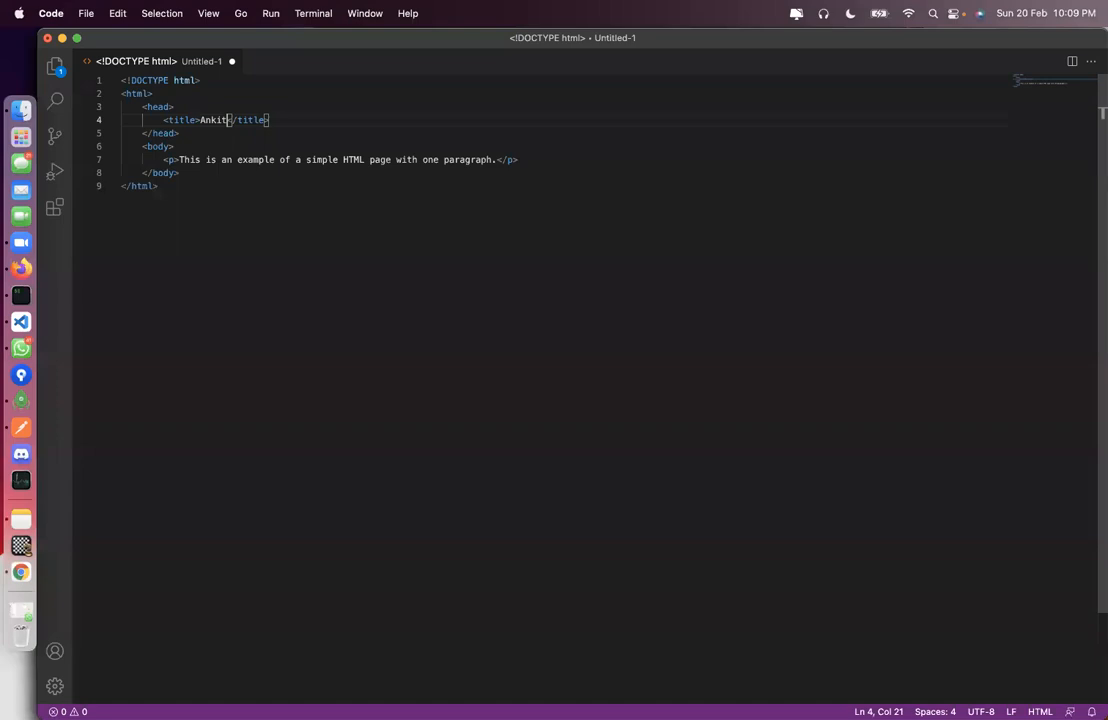
pyautogui.moveTo(178, 159); pyautogui.dragTo(492, 160)
pyautogui.write('Hello, This is th')
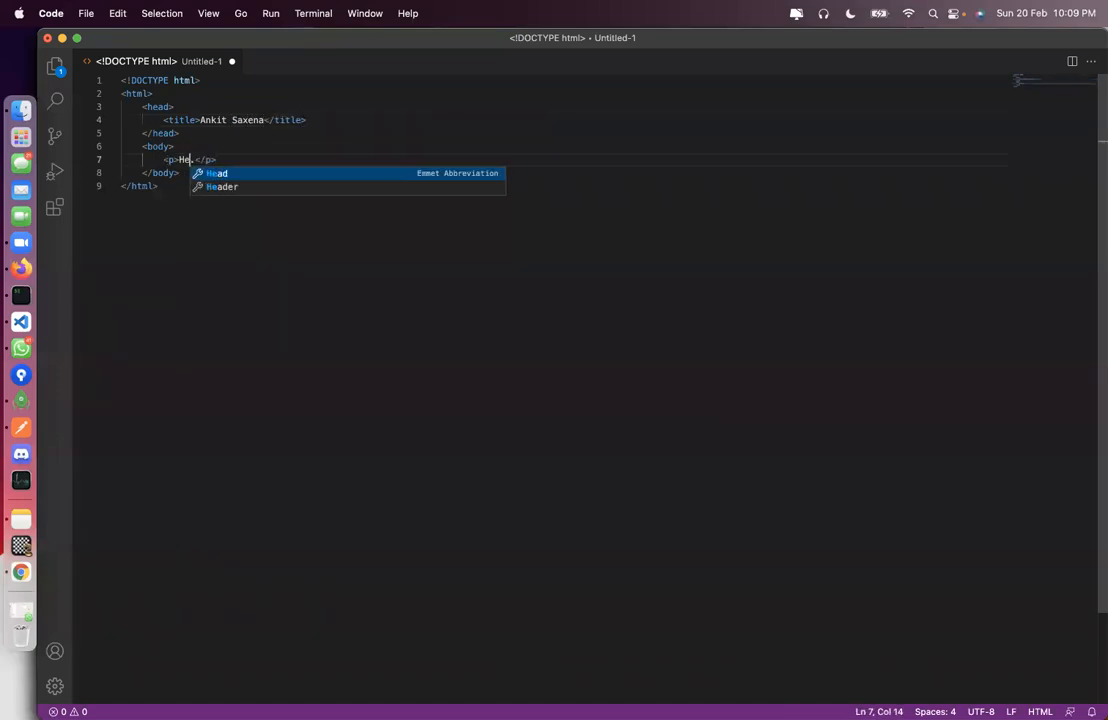
pyautogui.write('e sample page ')
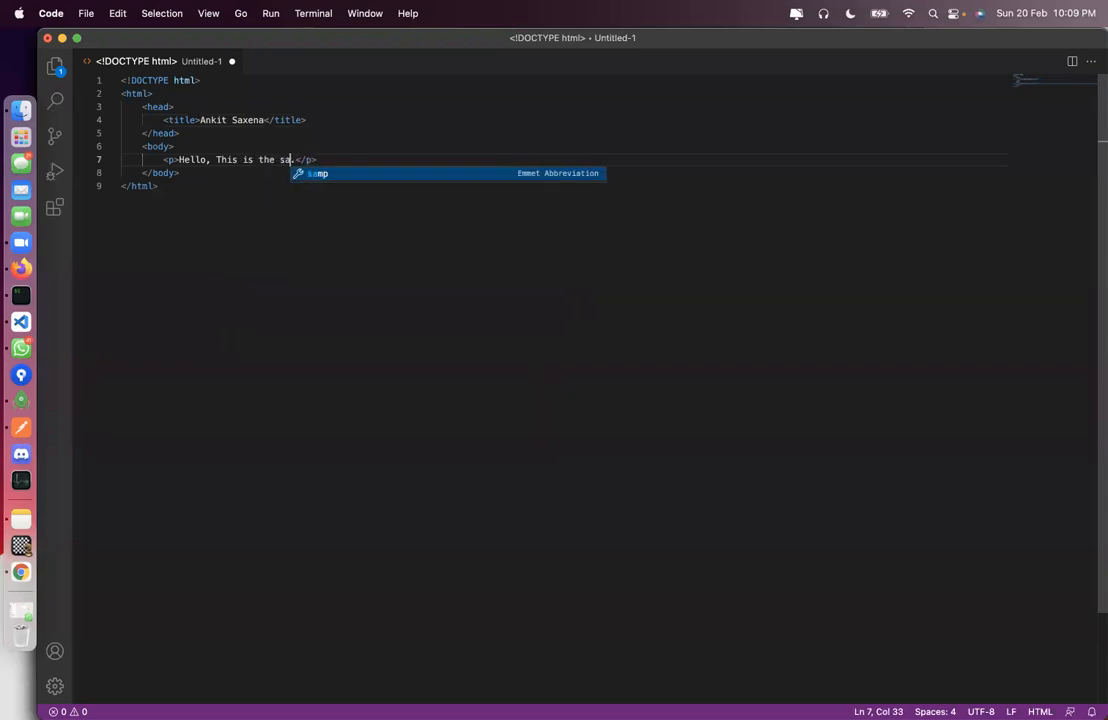
pyautogui.write('on Sunday')
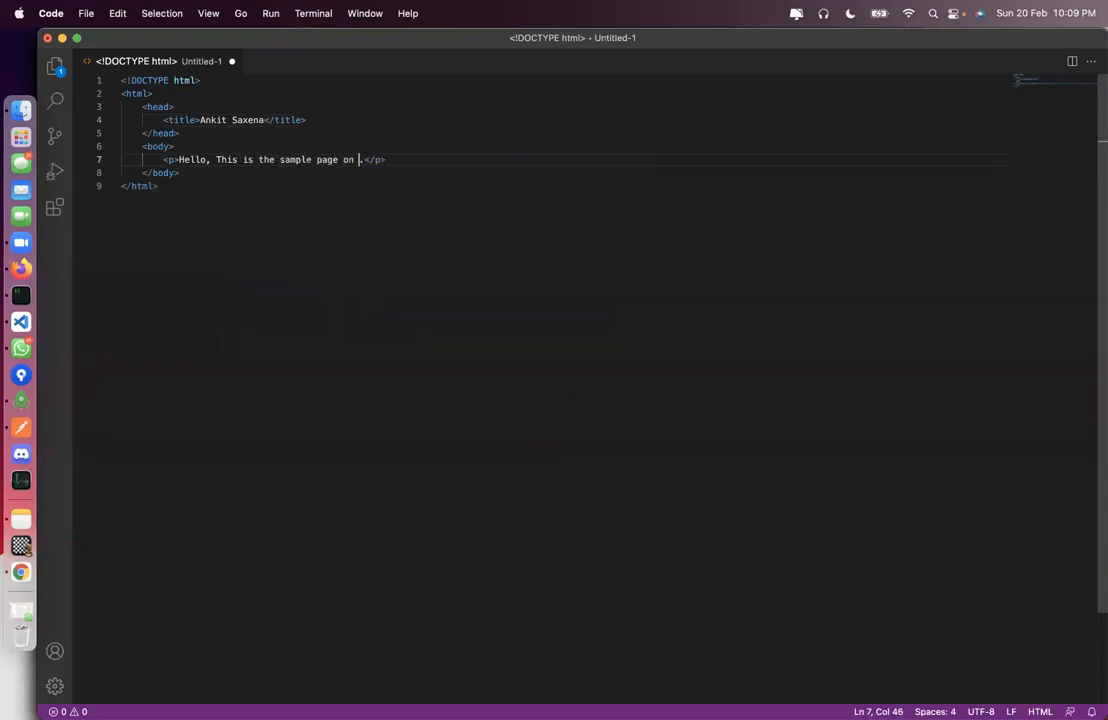
pyautogui.write(' 20-Feb-2022.')
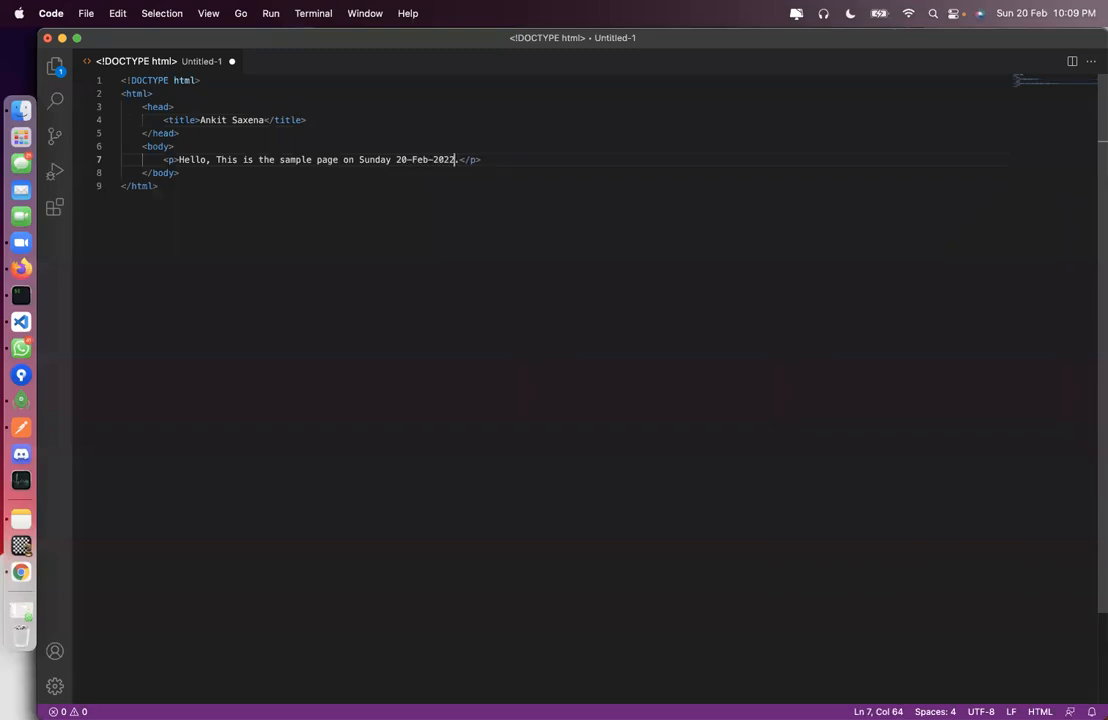
# Step: Save the HTML file to the Desktop as index.html
pyautogui.click(497, 228)
pyautogui.press('super+s')
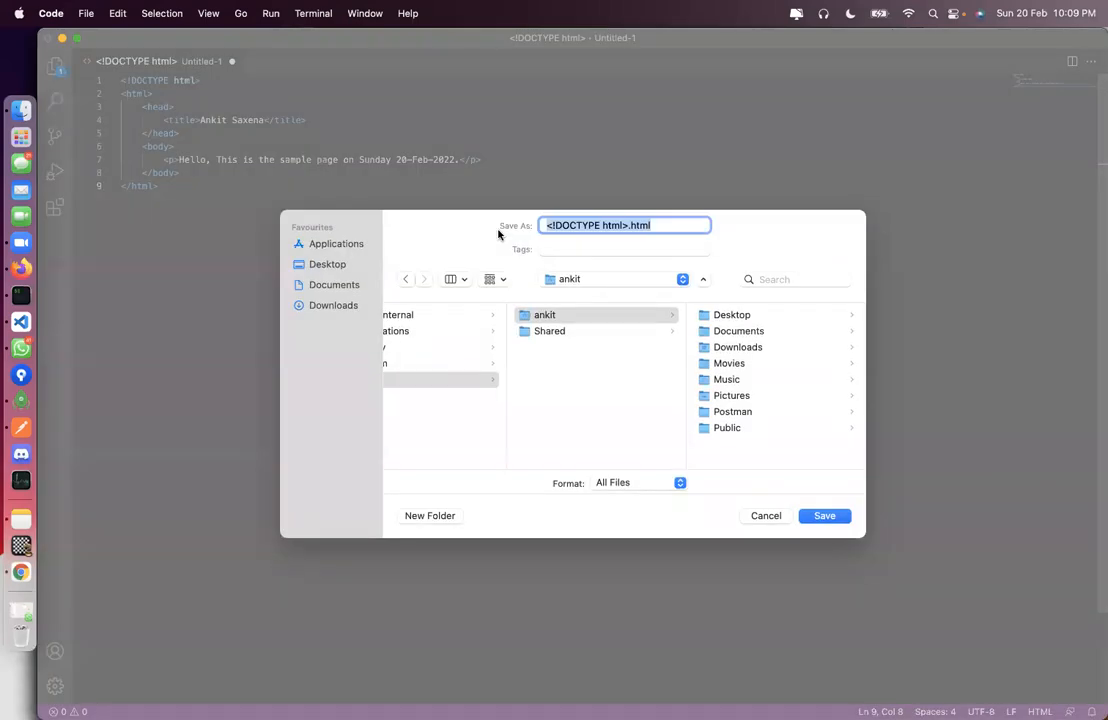
pyautogui.click(327, 266)
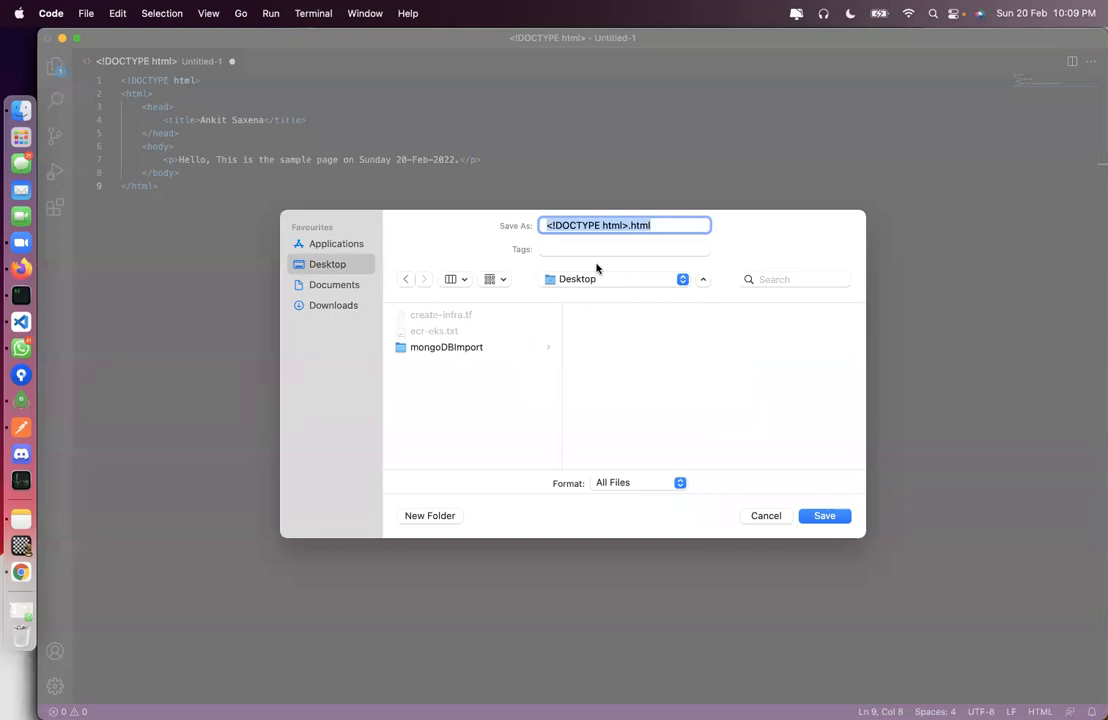
pyautogui.write('inde')
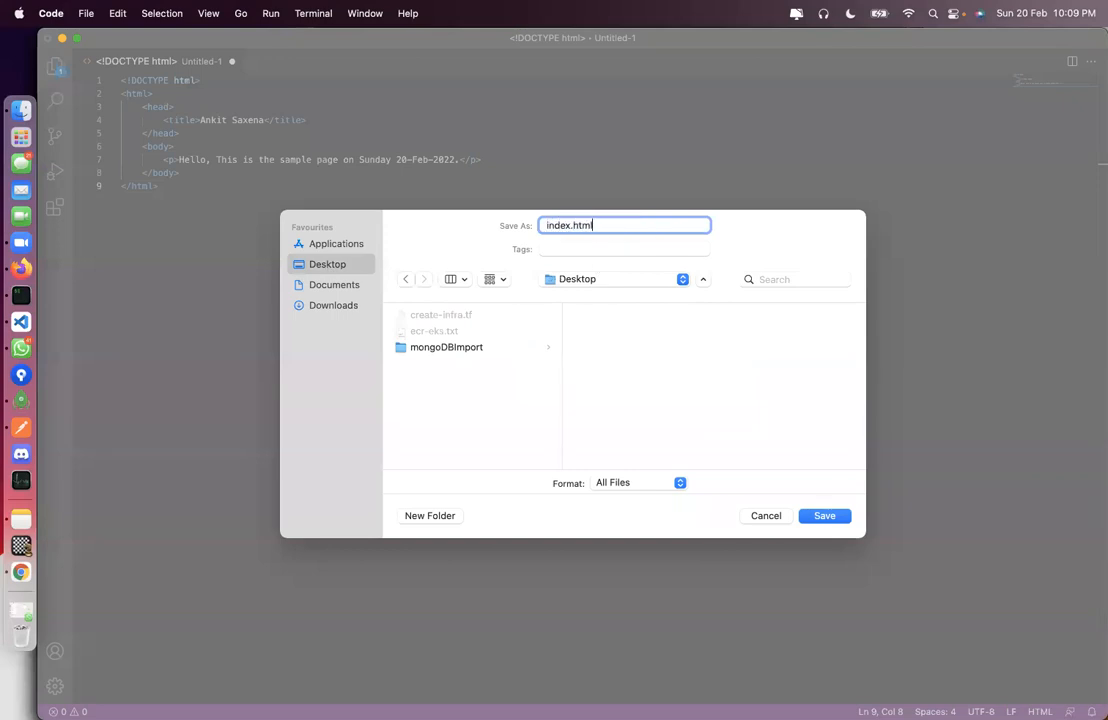
pyautogui.write('x.html')
pyautogui.press('Return')
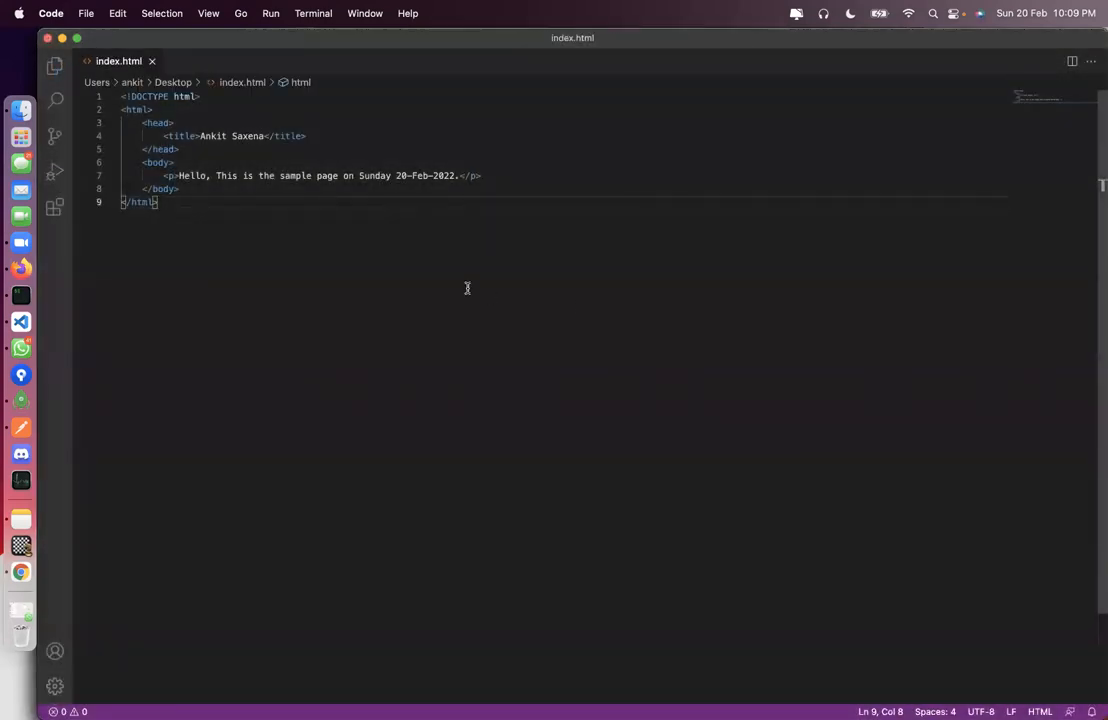
# Step: Switch to Chrome, start an upload in the new S3 bucket and add index.html from the Desktop
pyautogui.press('super+Tab')
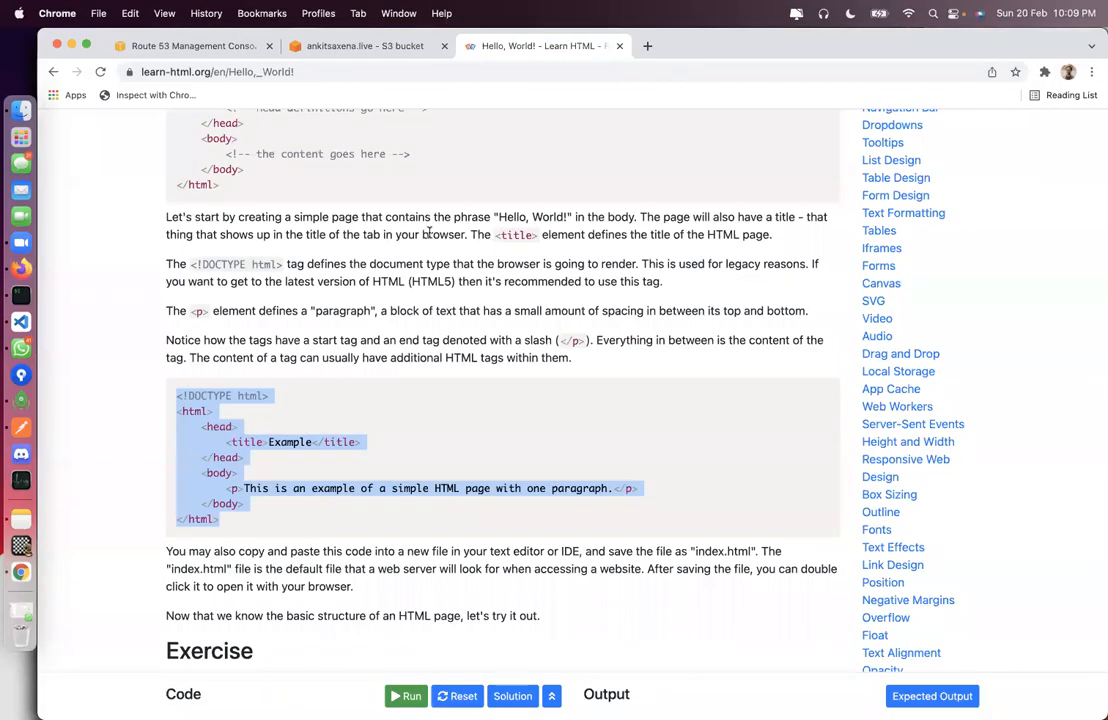
pyautogui.click(333, 45)
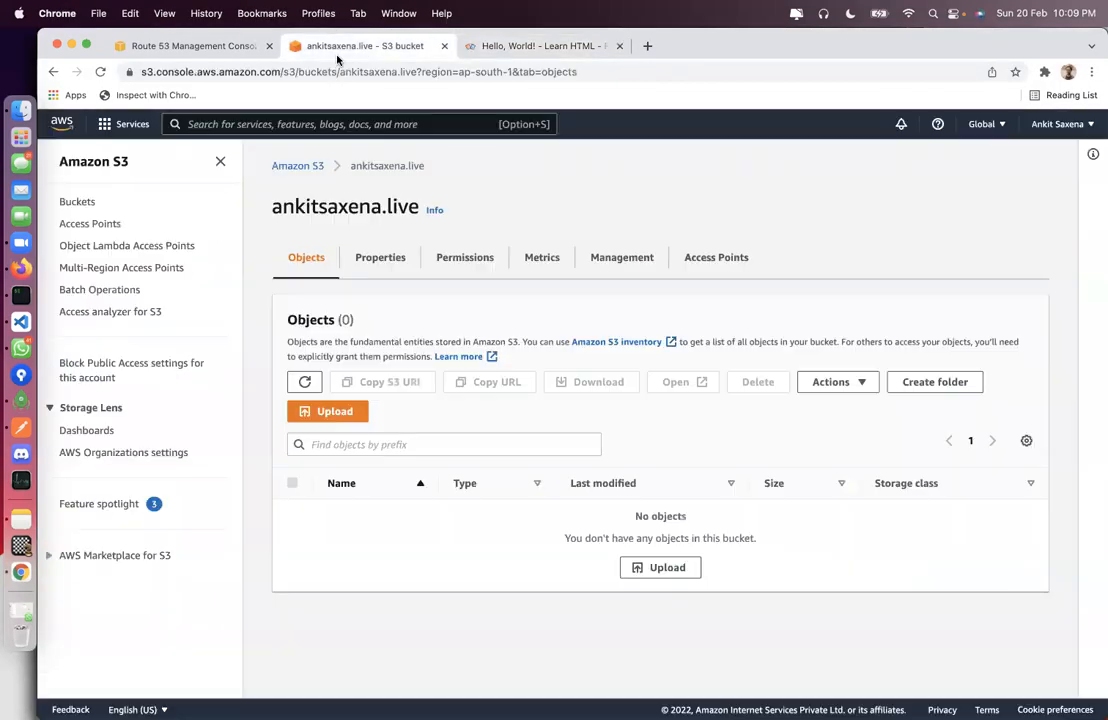
pyautogui.click(330, 412)
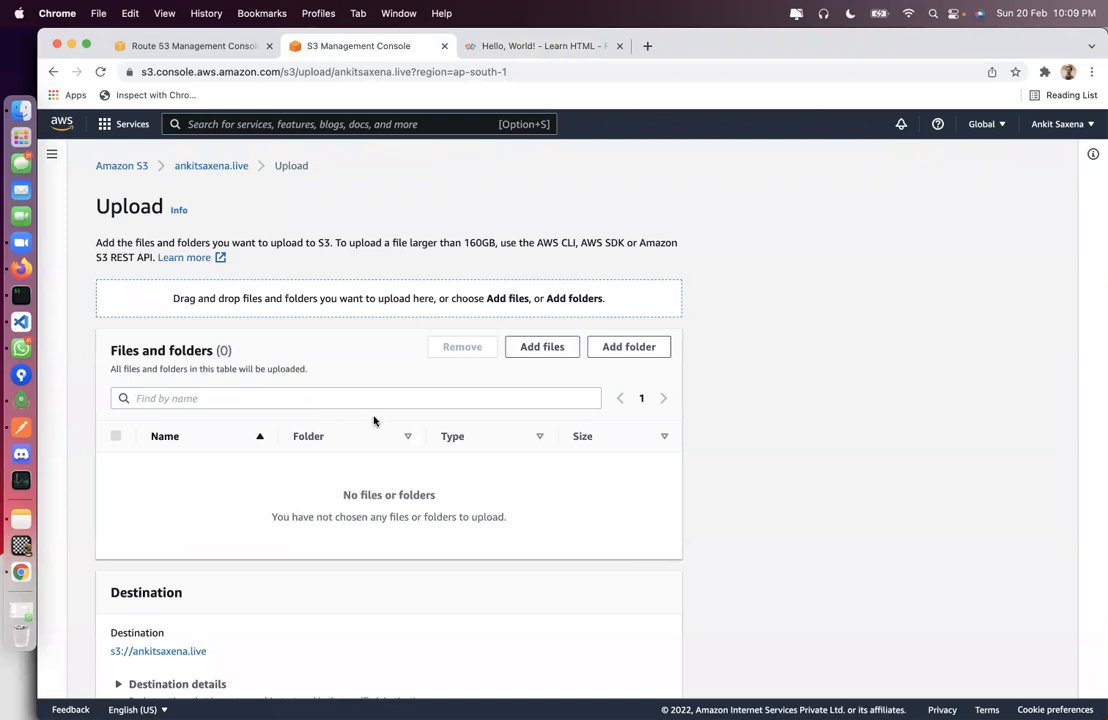
pyautogui.click(540, 347)
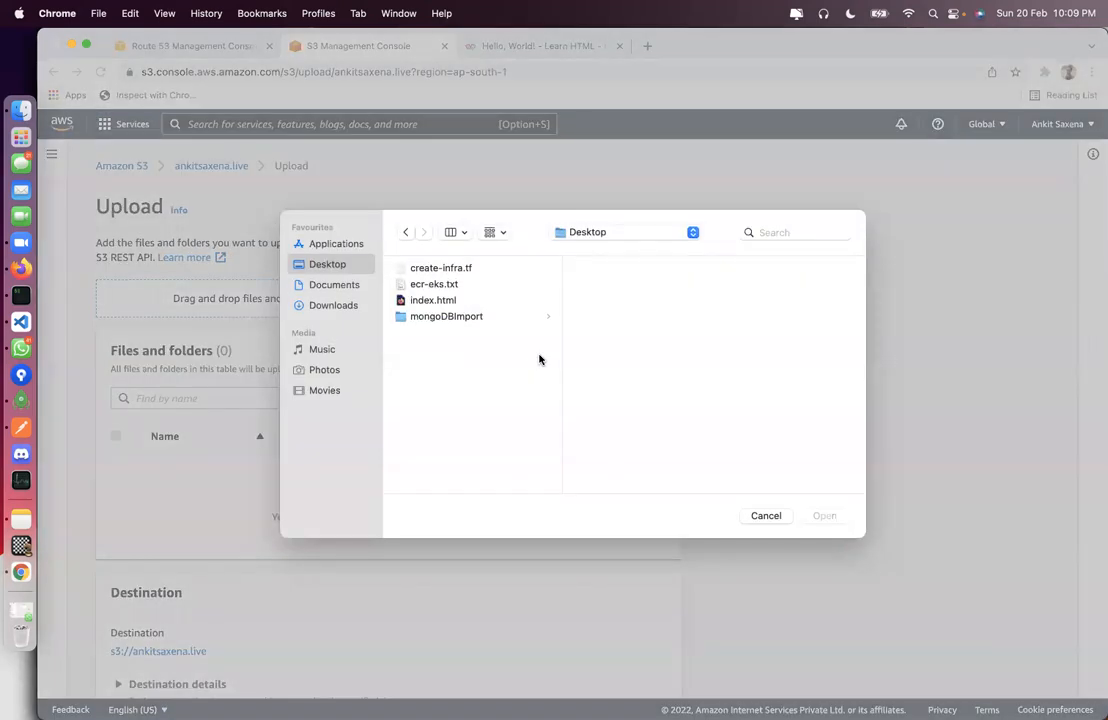
pyautogui.click(433, 300)
pyautogui.click(824, 516)
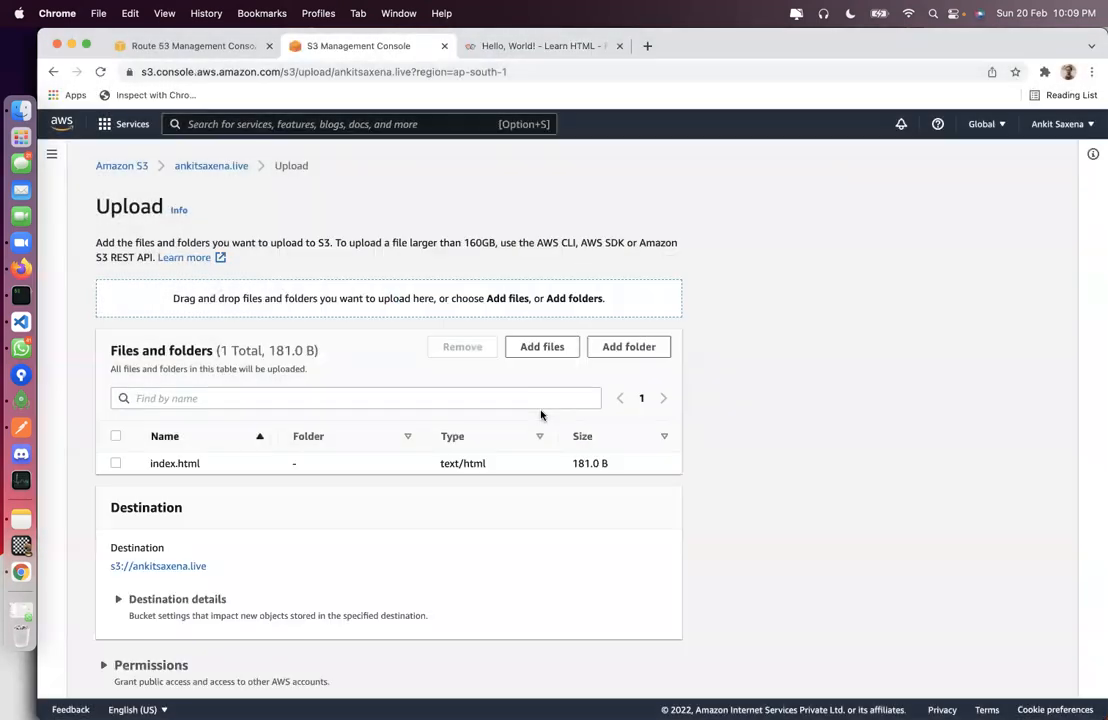
# Step: Upload the file with the predefined ACL Grant public-read access, acknowledging the risk, and close the upload status
pyautogui.scroll(-3, 540, 415)
pyautogui.click(155, 588)
pyautogui.scroll(-3, 157, 594)
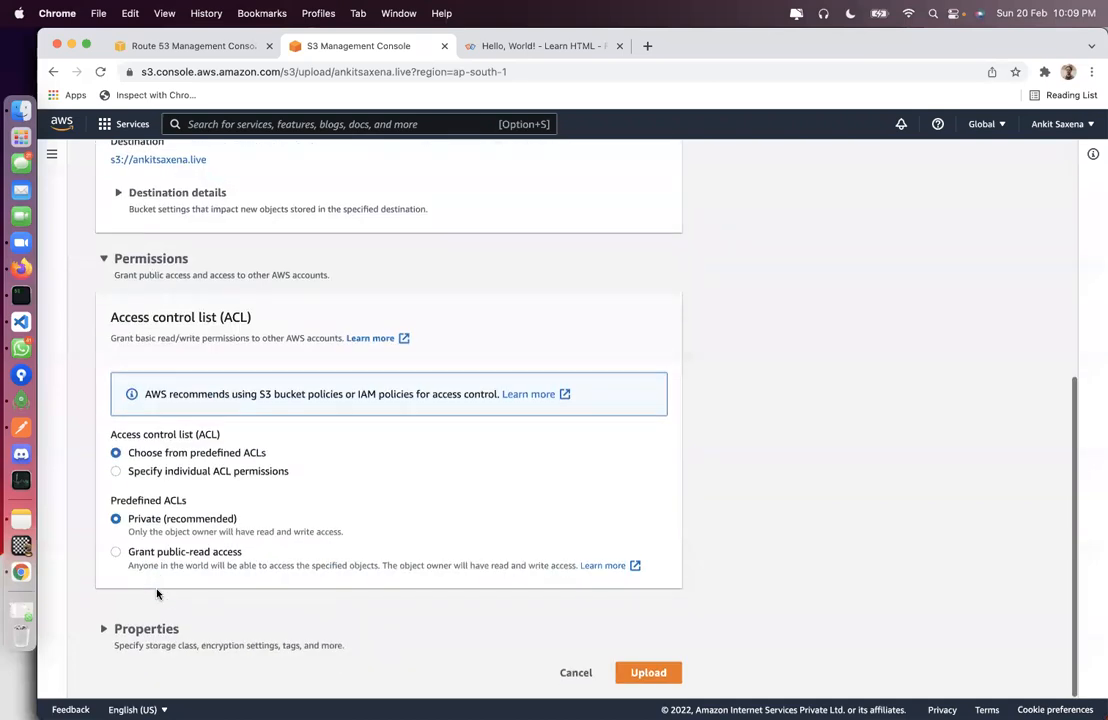
pyautogui.click(168, 553)
pyautogui.scroll(-2, 398, 560)
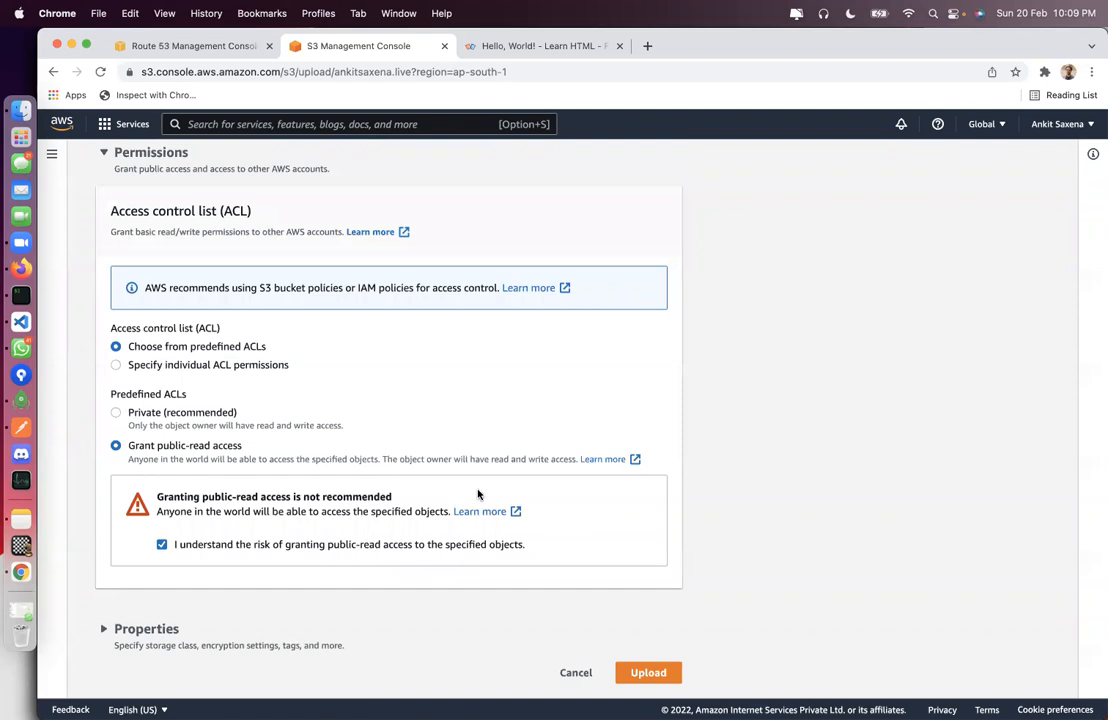
pyautogui.click(664, 668)
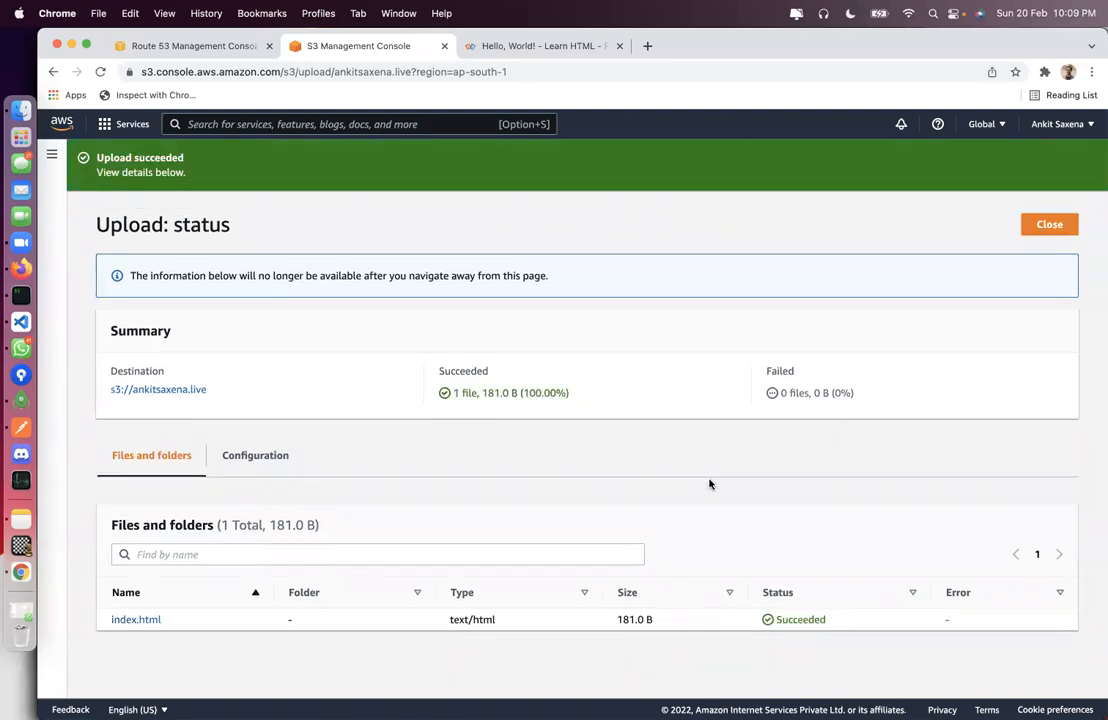
pyautogui.click(1047, 226)
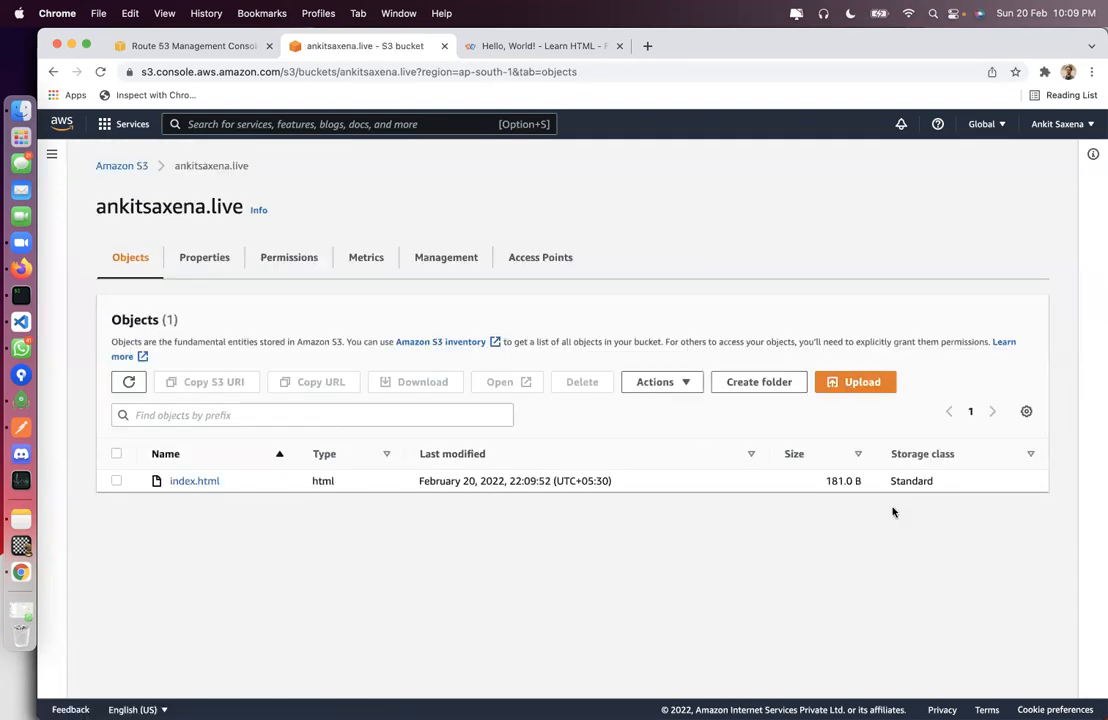
# Step: Copy the Object URL from the details of index.html and load it in a new browser tab
pyautogui.moveTo(889, 481); pyautogui.dragTo(959, 481)
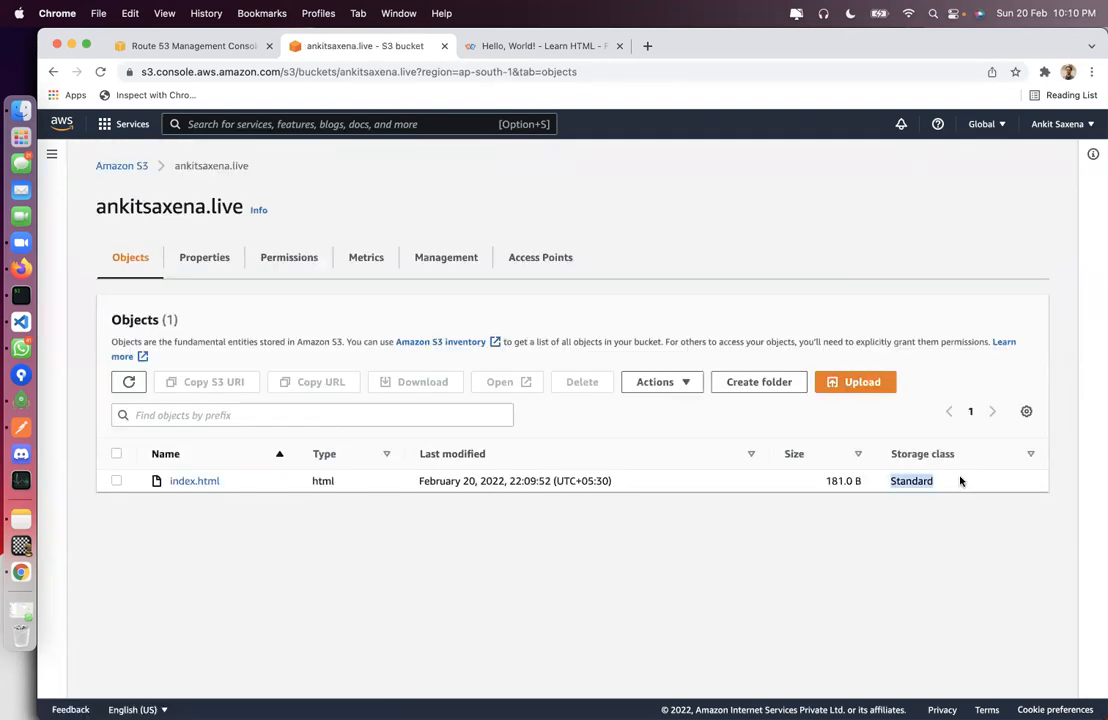
pyautogui.click(116, 481)
pyautogui.click(198, 484)
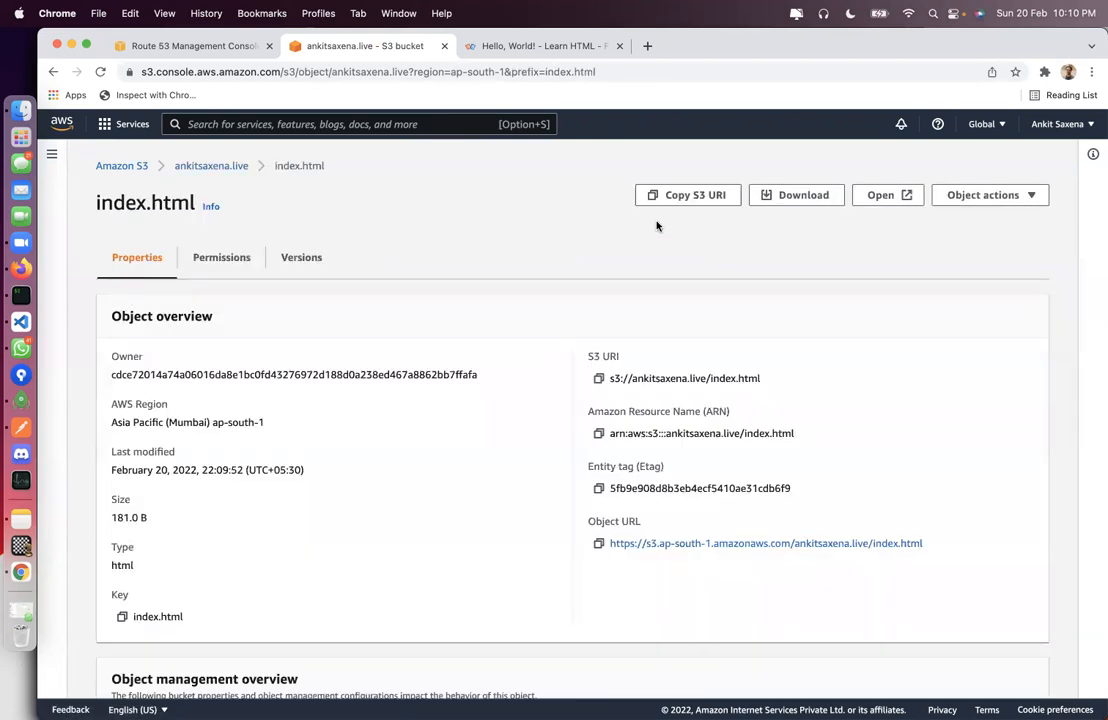
pyautogui.click(599, 543)
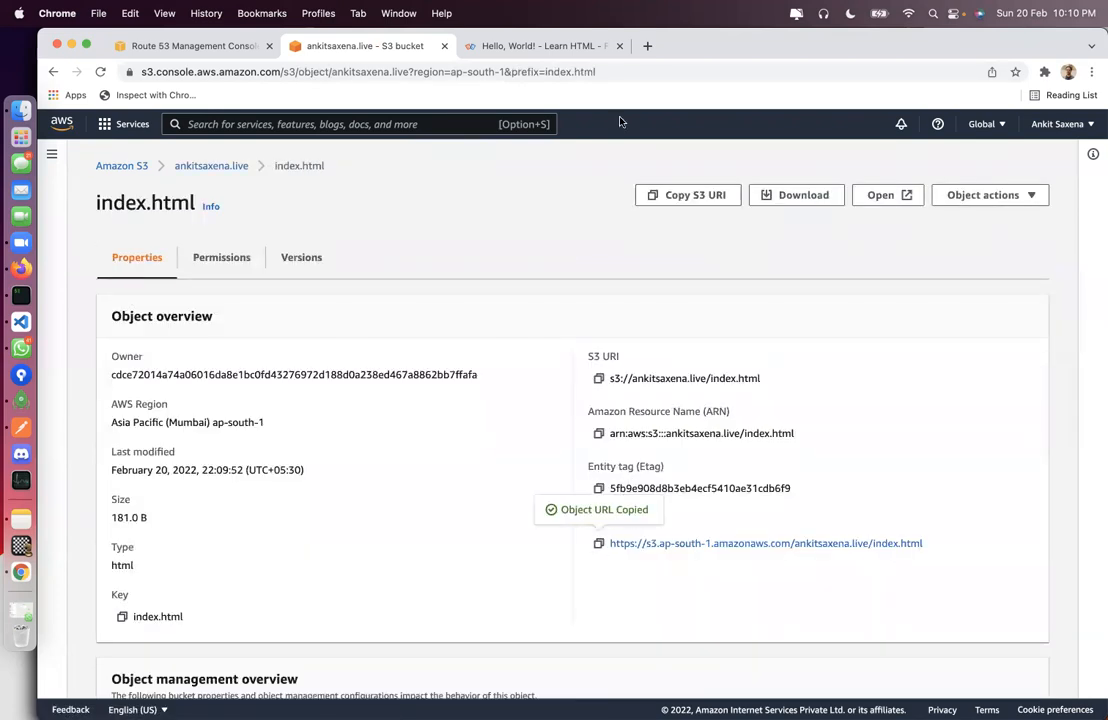
pyautogui.click(645, 47)
pyautogui.press('super+v')
pyautogui.press('Return')
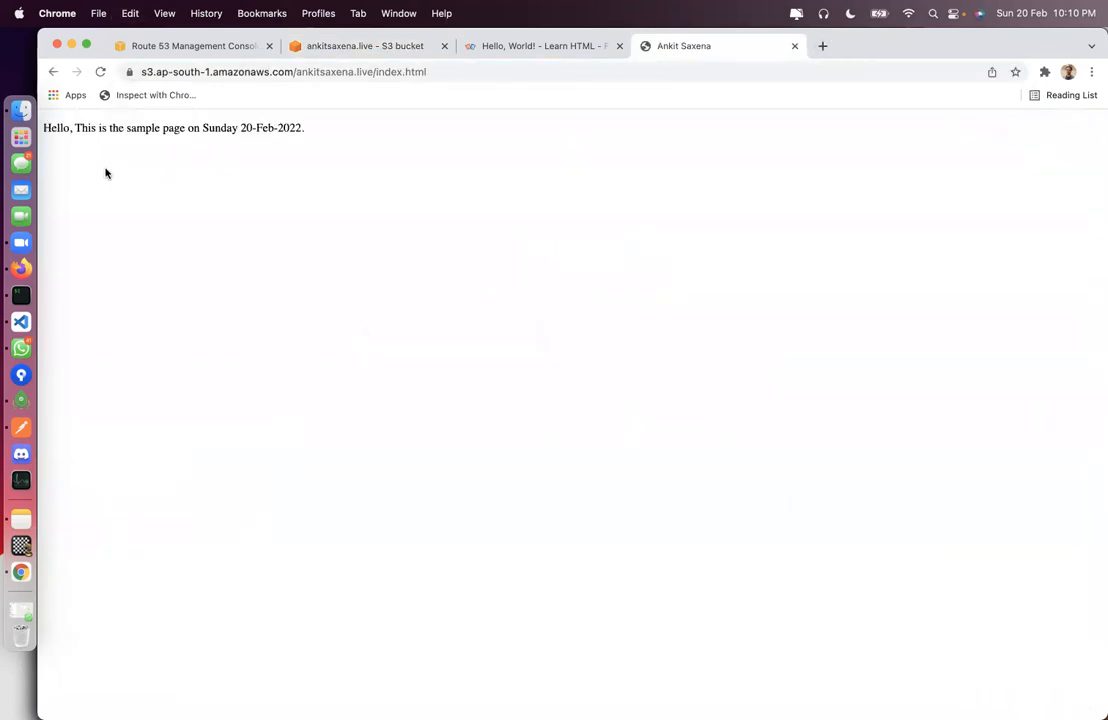
pyautogui.click(184, 72)
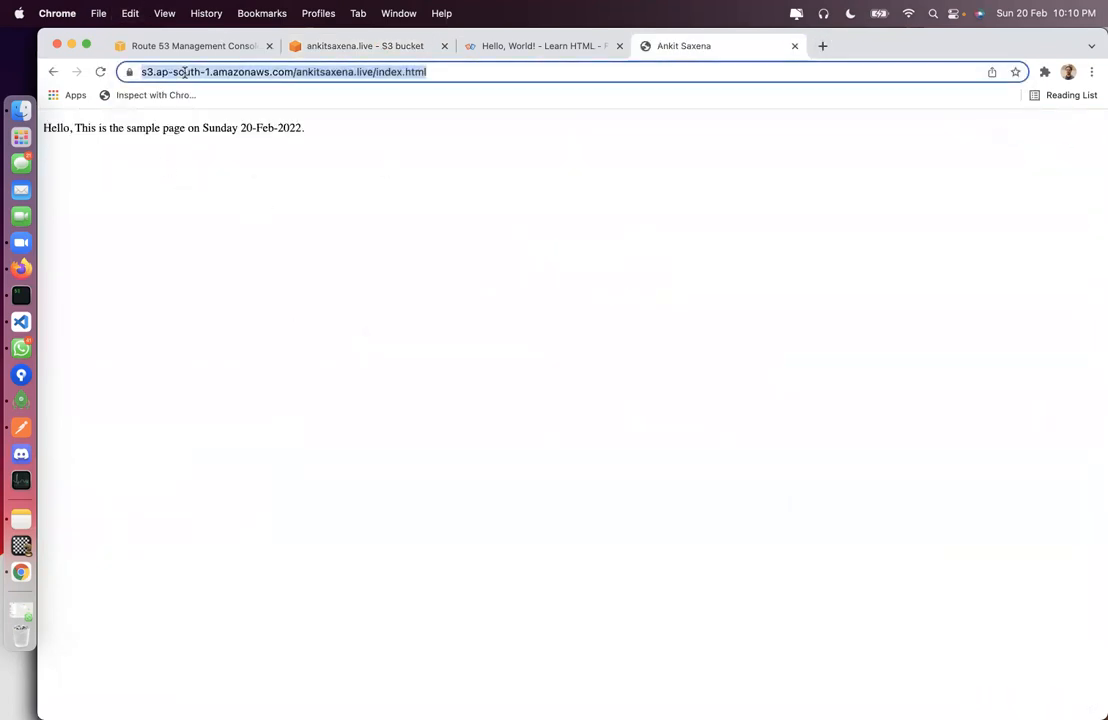
pyautogui.click(184, 72)
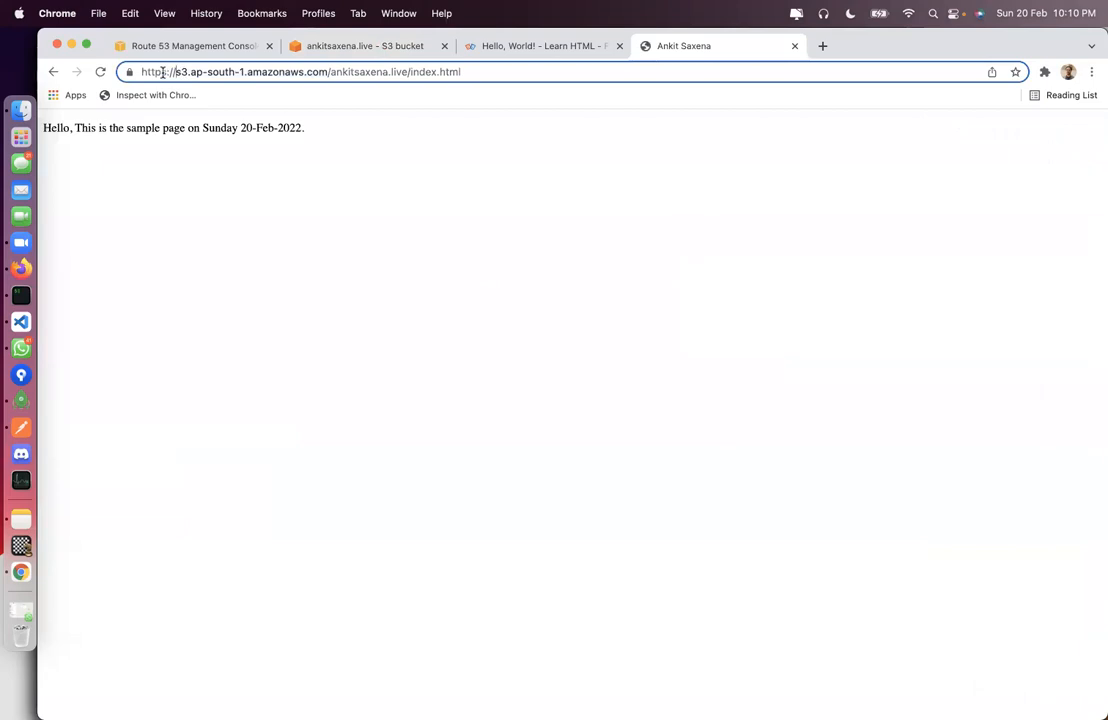
pyautogui.moveTo(197, 72); pyautogui.dragTo(482, 72)
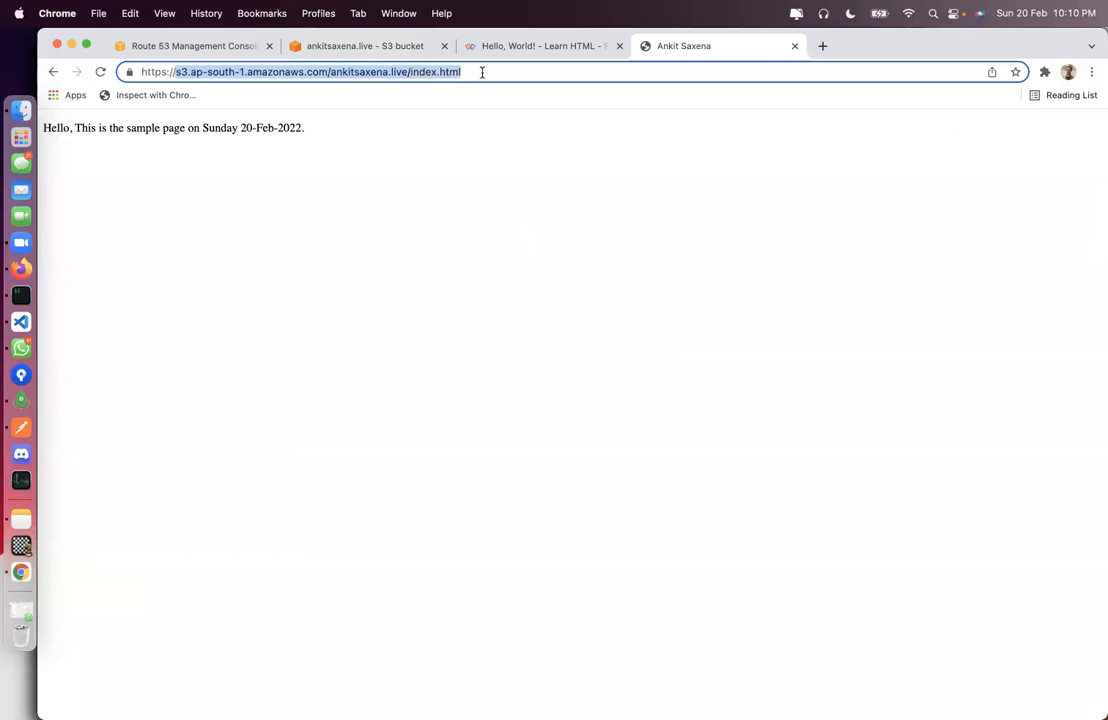
# Step: Load google.com and google.com/index.html in two separate new tabs for comparison
pyautogui.click(818, 45)
pyautogui.write('google.c')
pyautogui.press('Return')
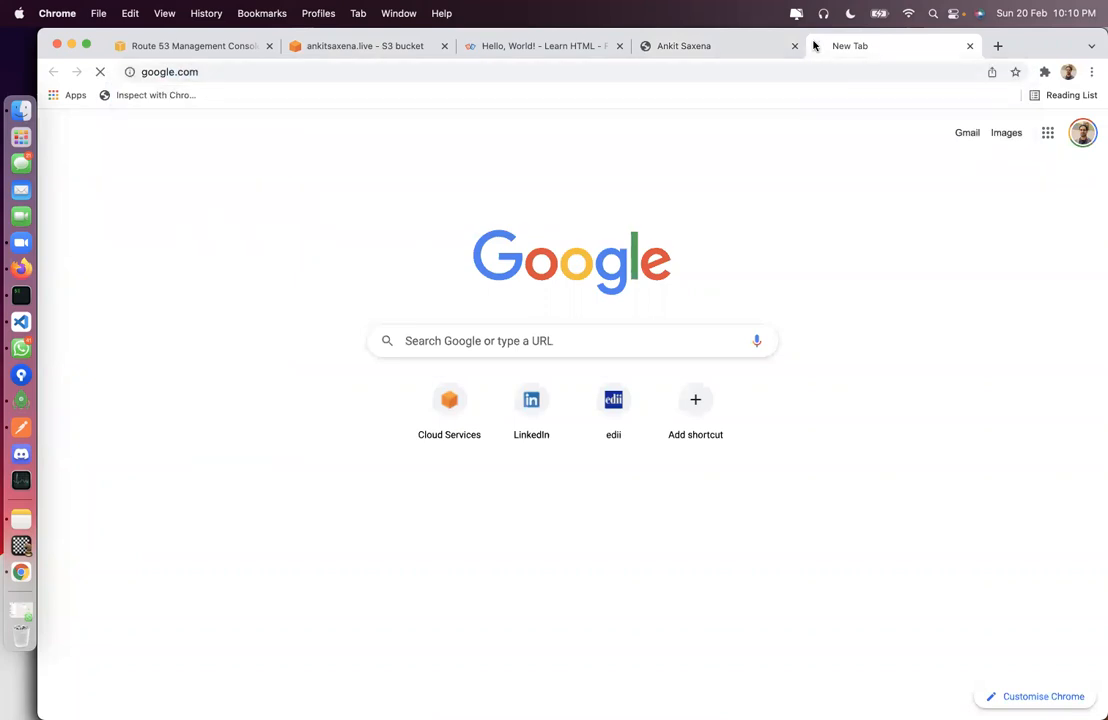
pyautogui.click(993, 46)
pyautogui.write('google.com/')
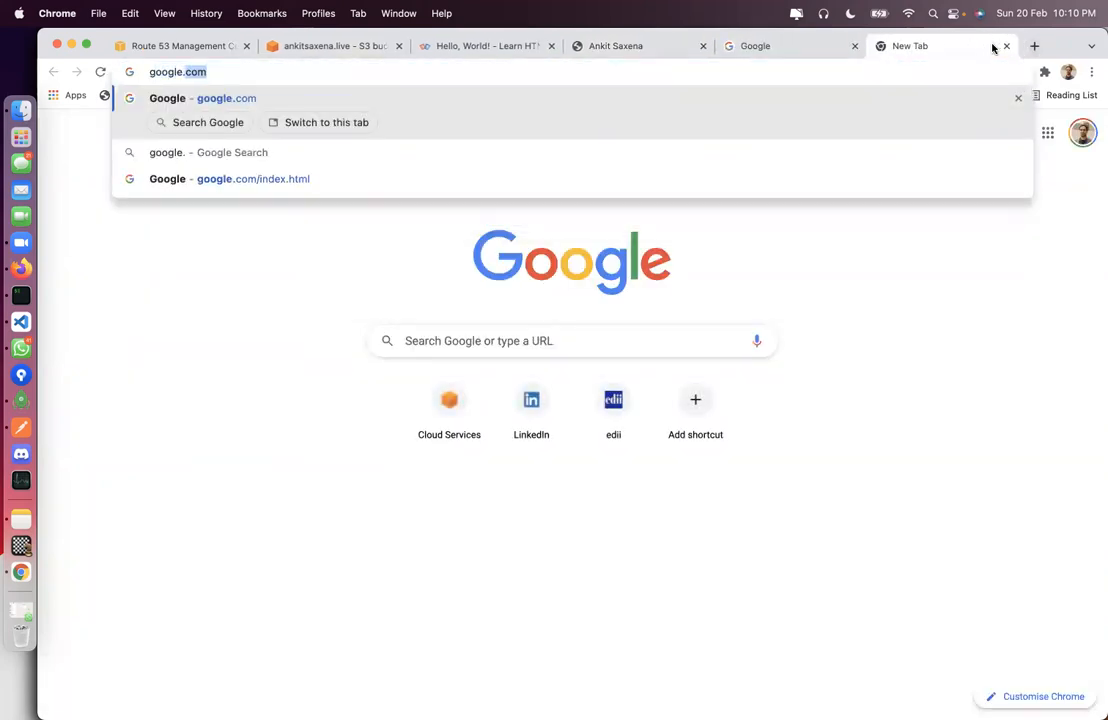
pyautogui.write('index.html')
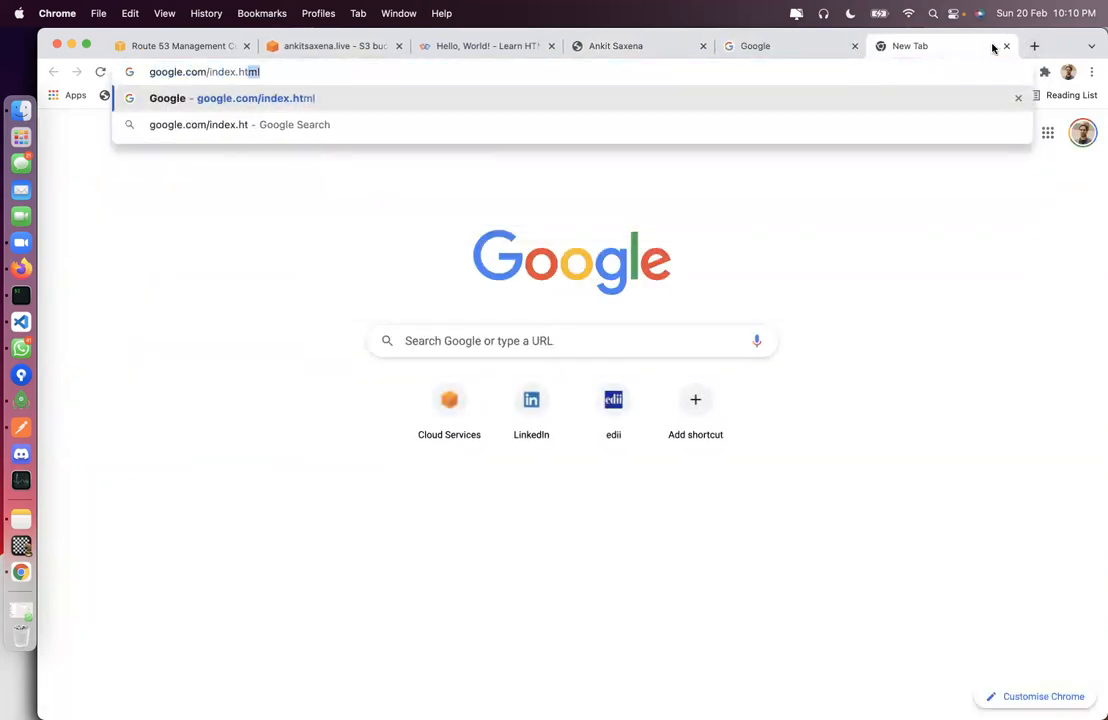
pyautogui.press('Return')
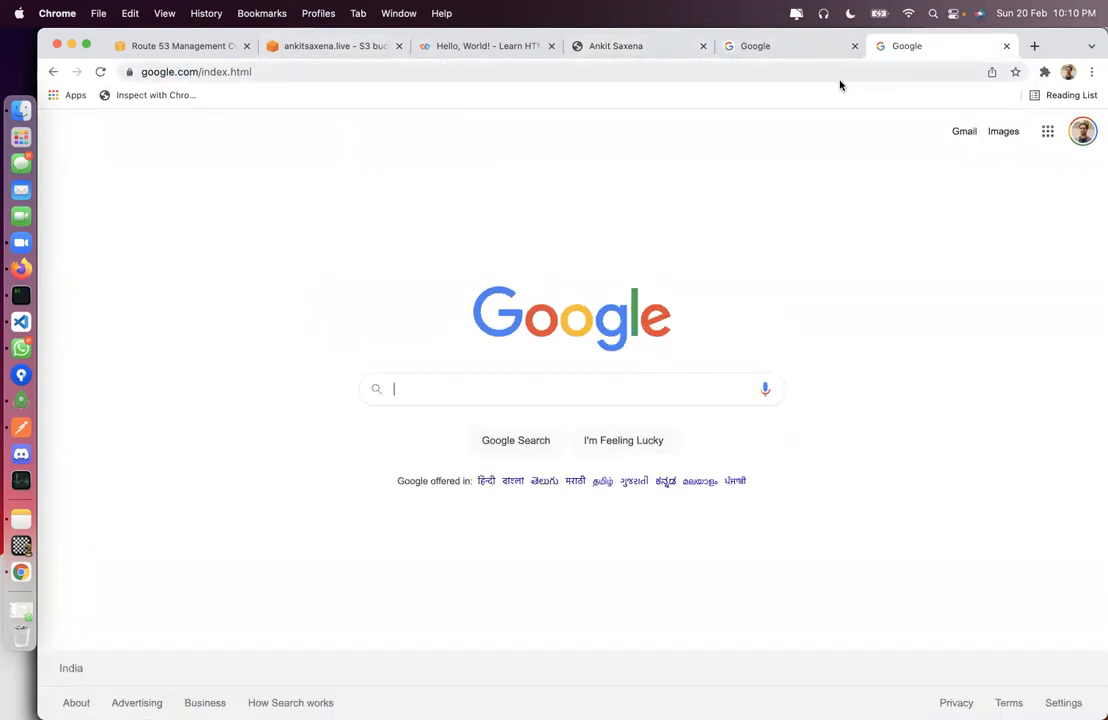
# Step: Compare the addresses and pages of the two Google tabs, and close both tabs
pyautogui.click(697, 70)
pyautogui.click(766, 49)
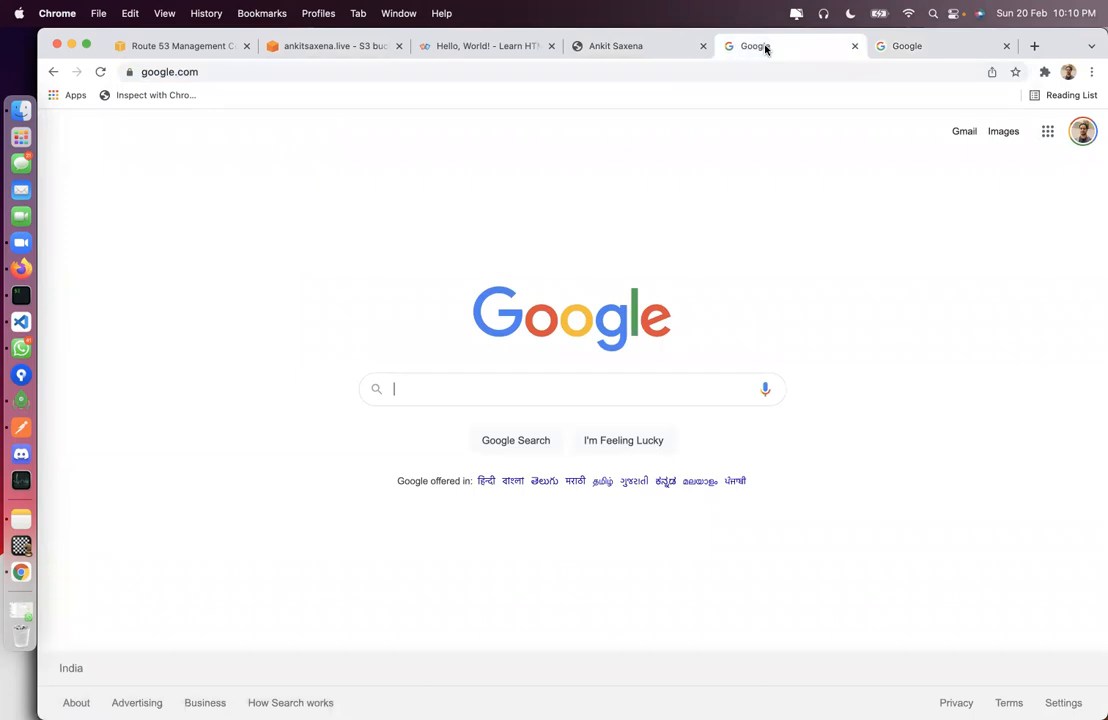
pyautogui.click(930, 46)
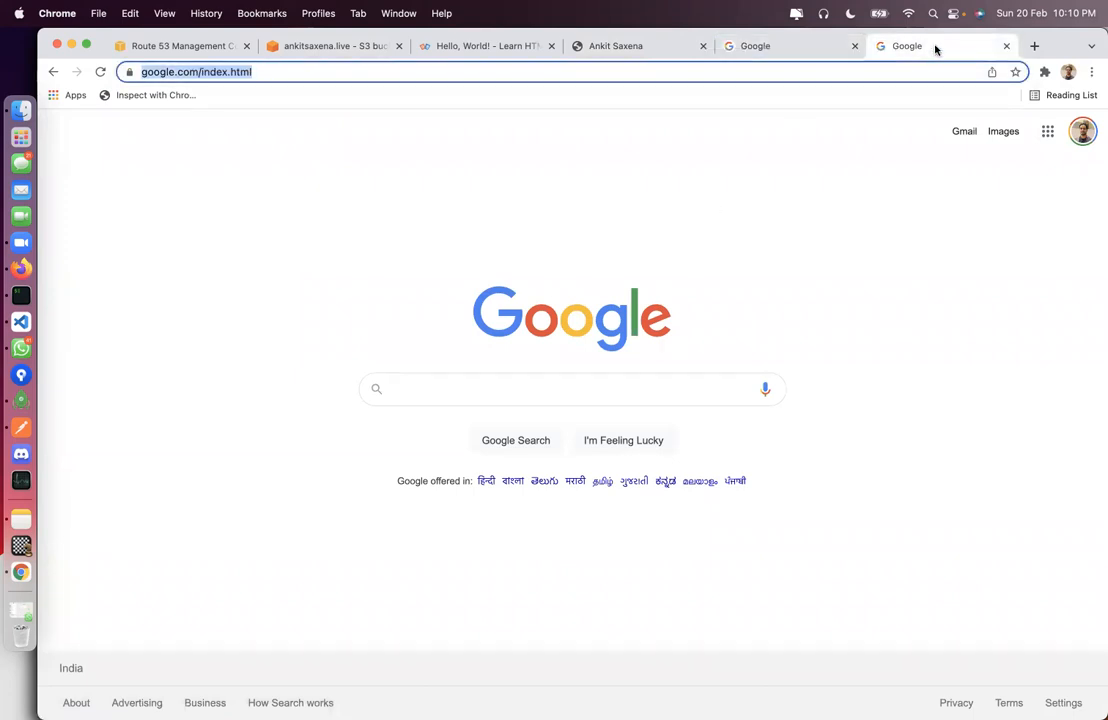
pyautogui.click(244, 72)
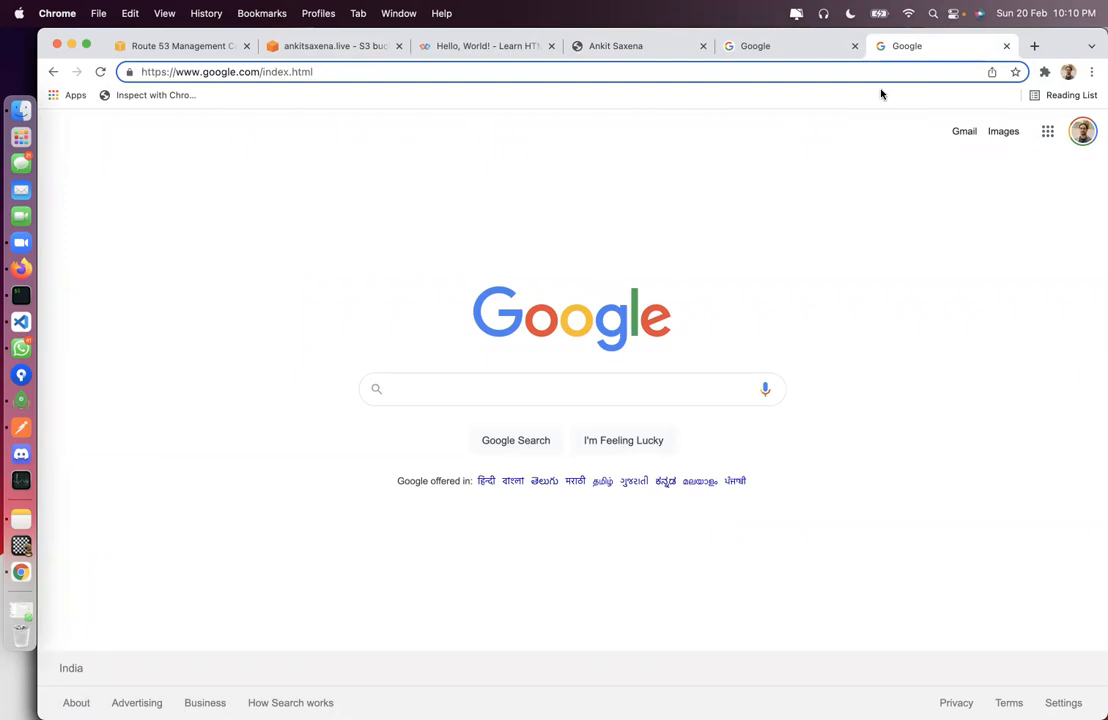
pyautogui.click(1005, 46)
pyautogui.click(970, 46)
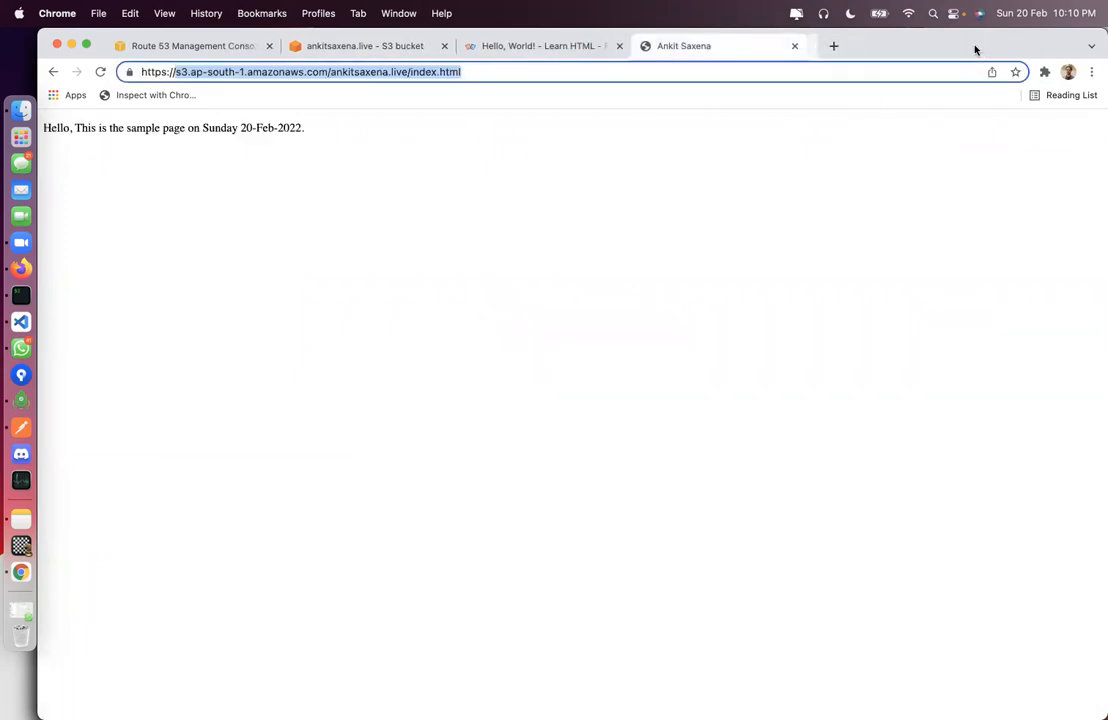
# Step: Compare the sample page's web address with its S3 object details, and highlight index.html in the address
pyautogui.click(190, 72)
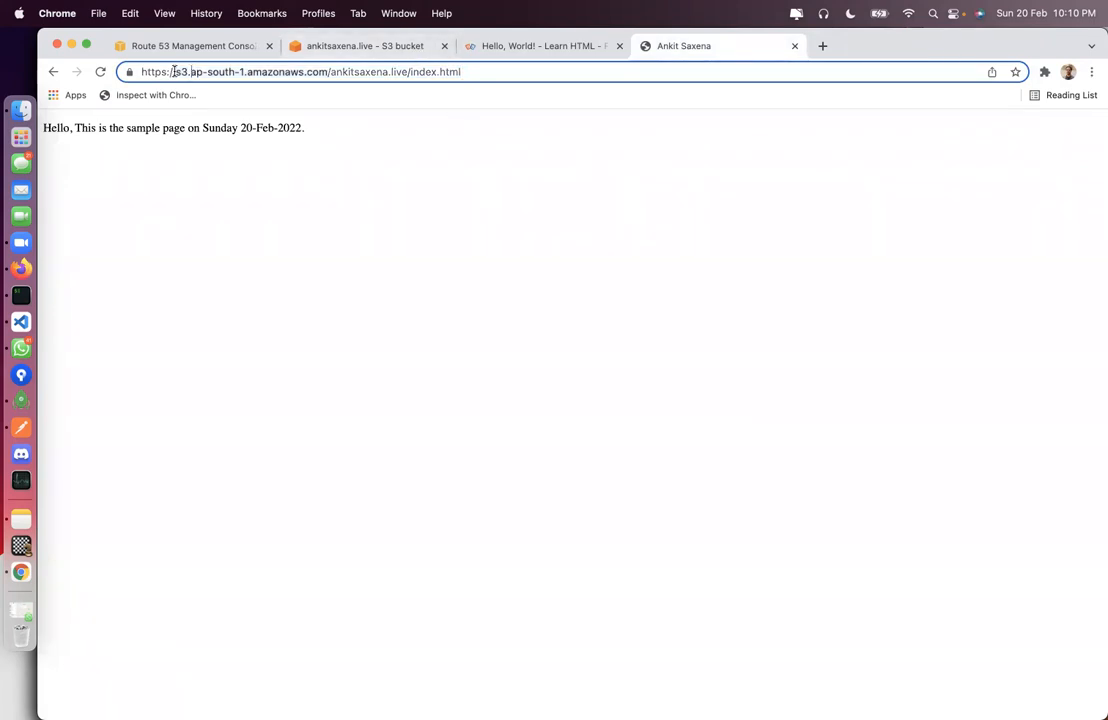
pyautogui.moveTo(207, 72); pyautogui.dragTo(408, 72)
pyautogui.click(350, 79)
pyautogui.click(285, 47)
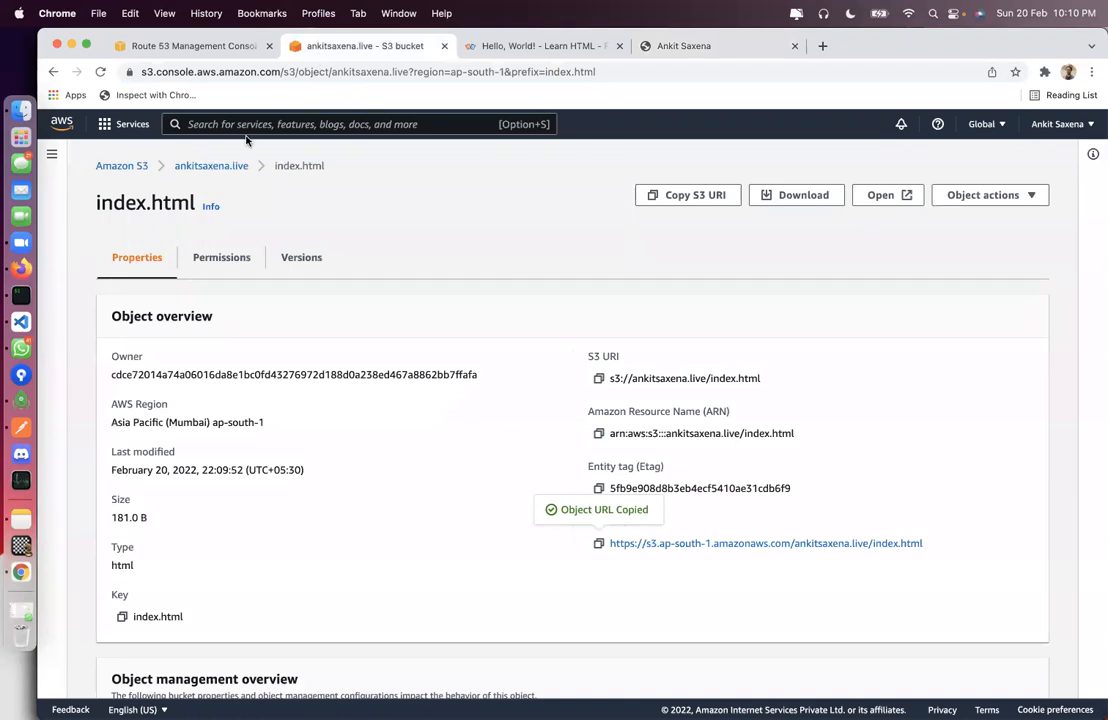
pyautogui.click(712, 47)
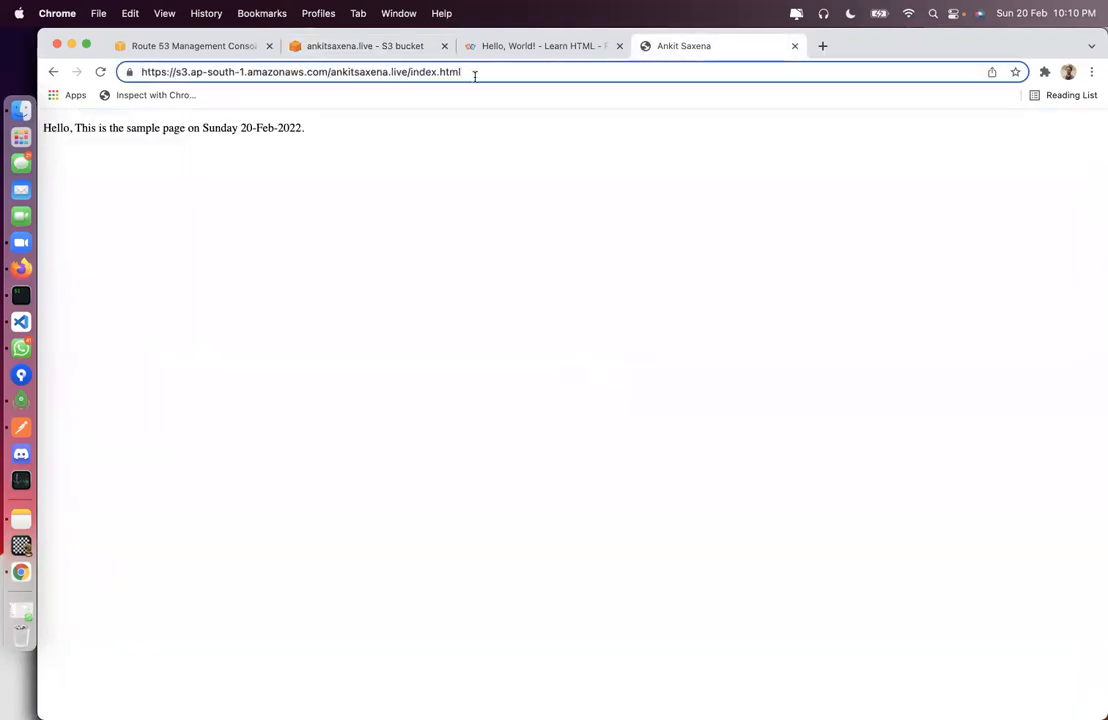
pyautogui.moveTo(411, 72); pyautogui.dragTo(462, 70)
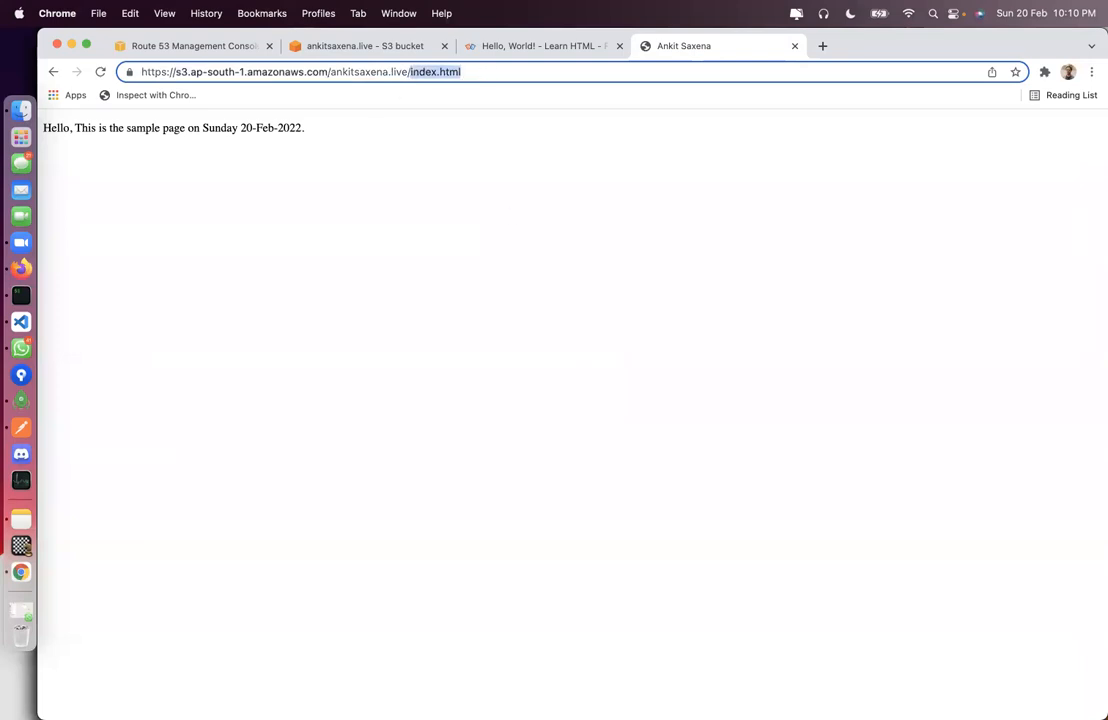
# Step: Inspect the site's connection security and certificate, highlight the certificate's domain name, and close the certificate details
pyautogui.click(156, 72)
pyautogui.click(129, 74)
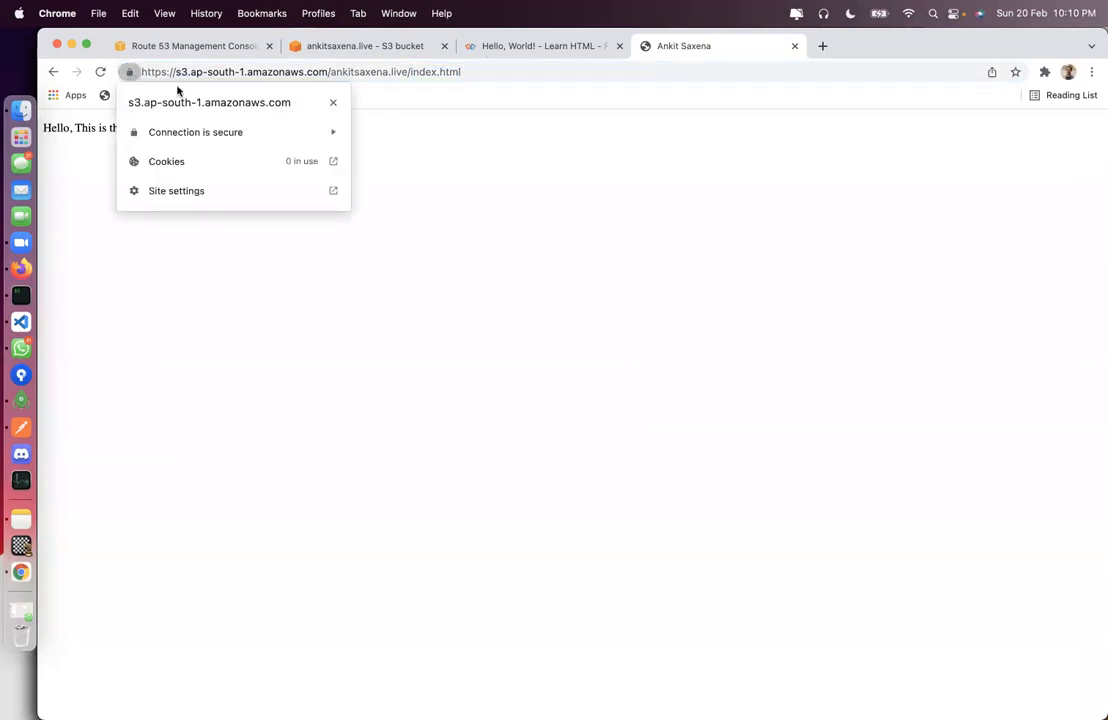
pyautogui.click(205, 131)
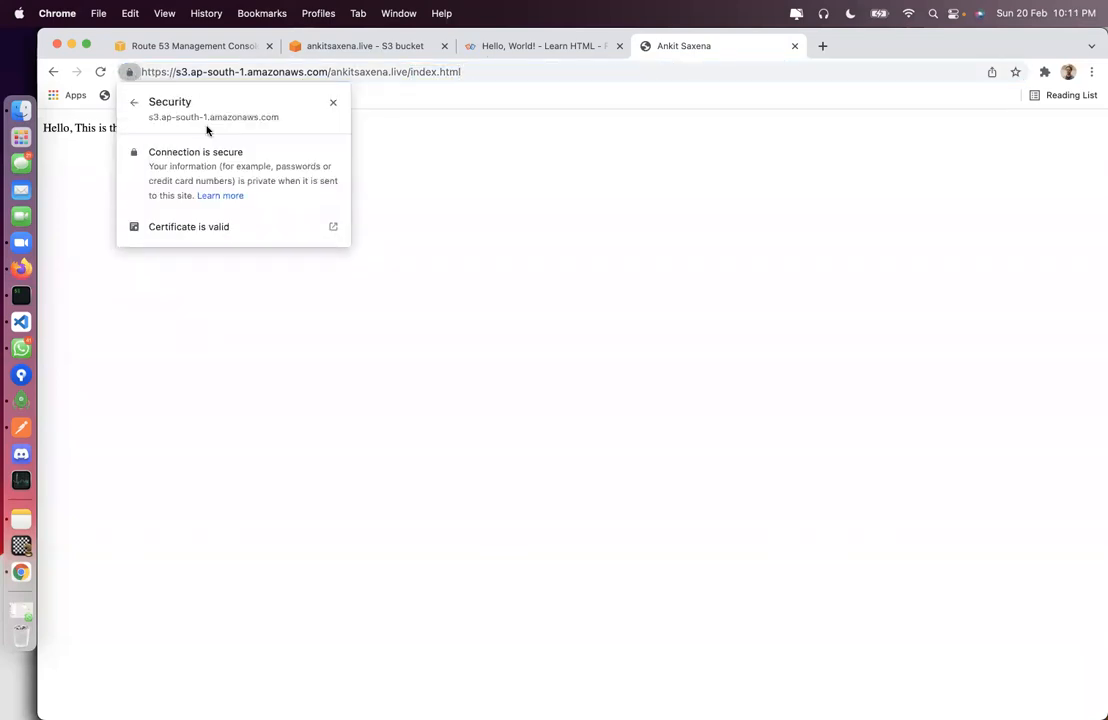
pyautogui.click(234, 229)
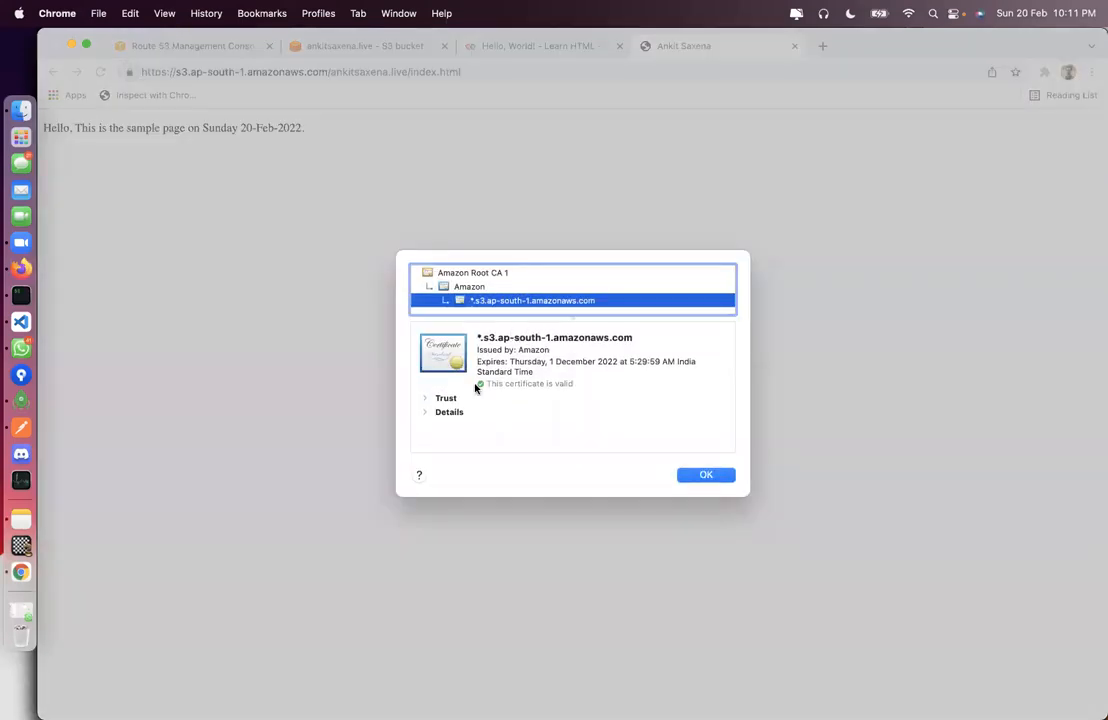
pyautogui.moveTo(483, 337); pyautogui.dragTo(636, 337)
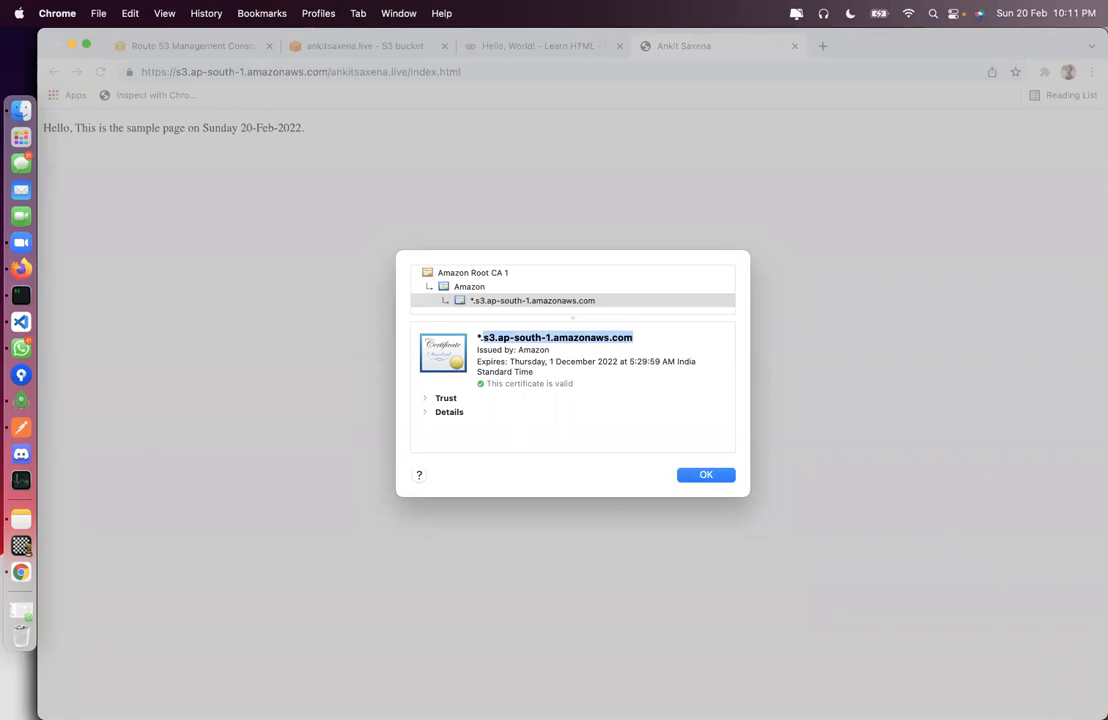
pyautogui.click(722, 476)
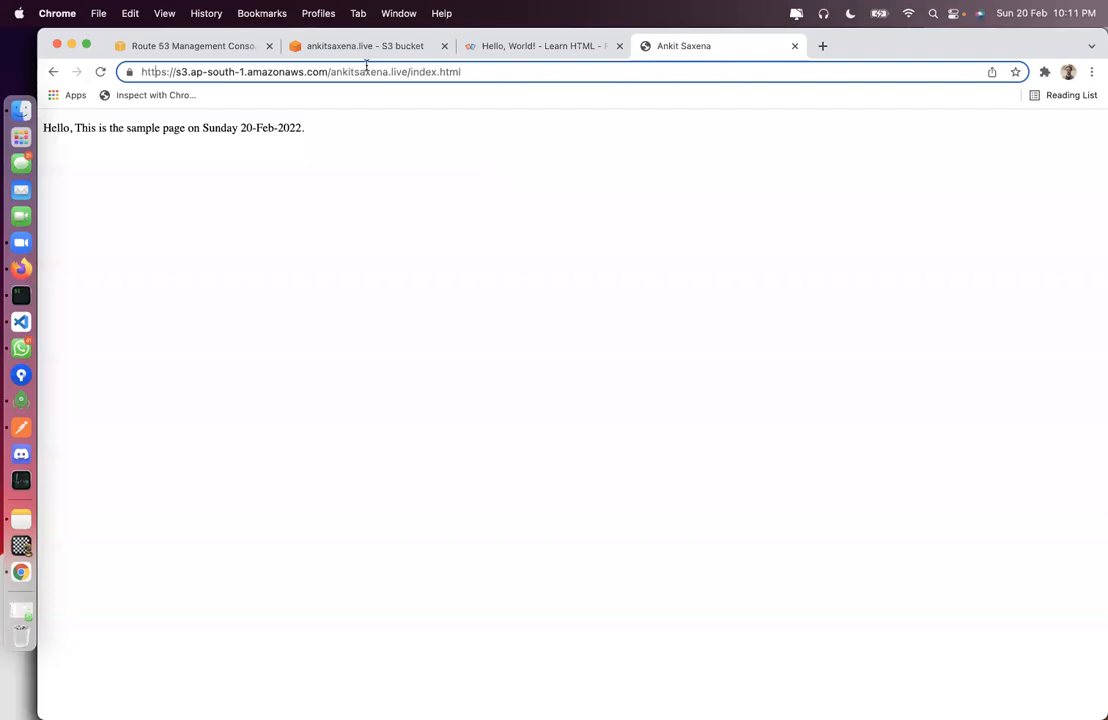
# Step: Open the properties of the domain-named S3 bucket and locate the Static website hosting section
pyautogui.click(370, 45)
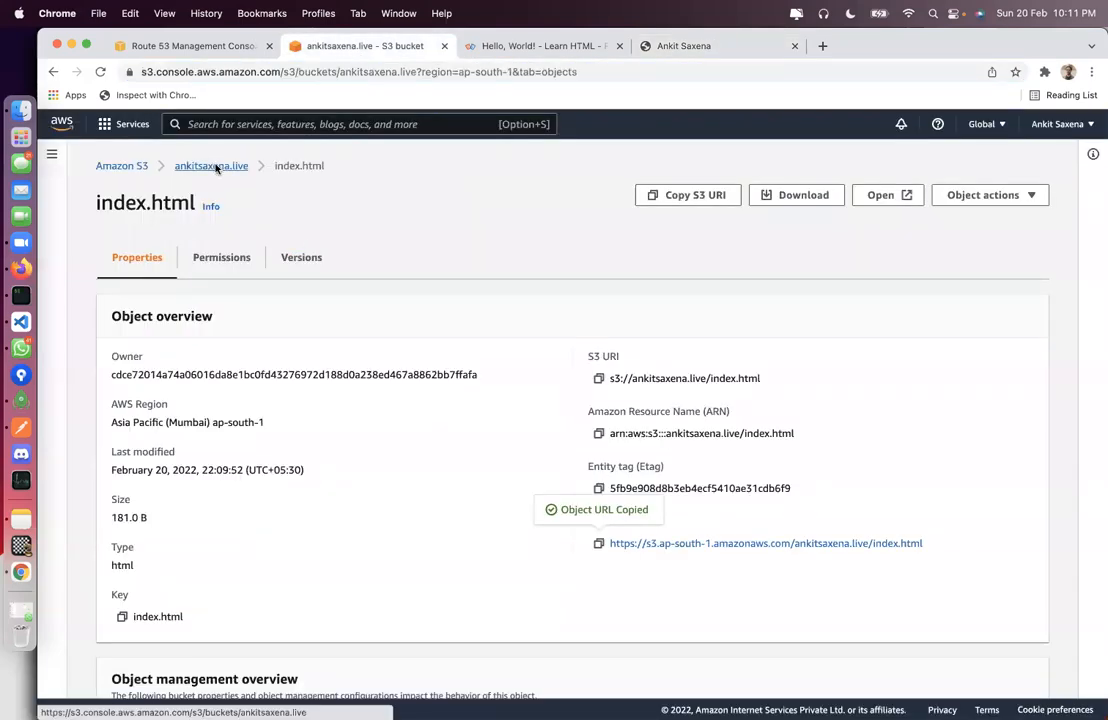
pyautogui.click(215, 168)
pyautogui.click(195, 257)
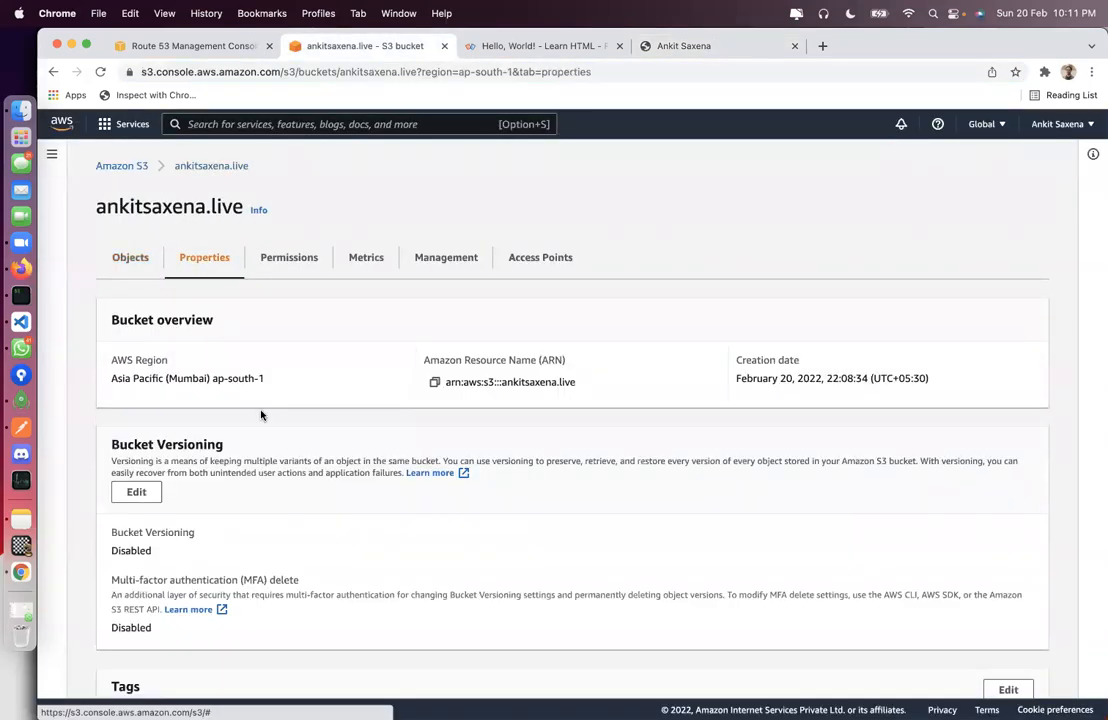
pyautogui.scroll(-15, 261, 415)
pyautogui.moveTo(113, 583); pyautogui.dragTo(252, 586)
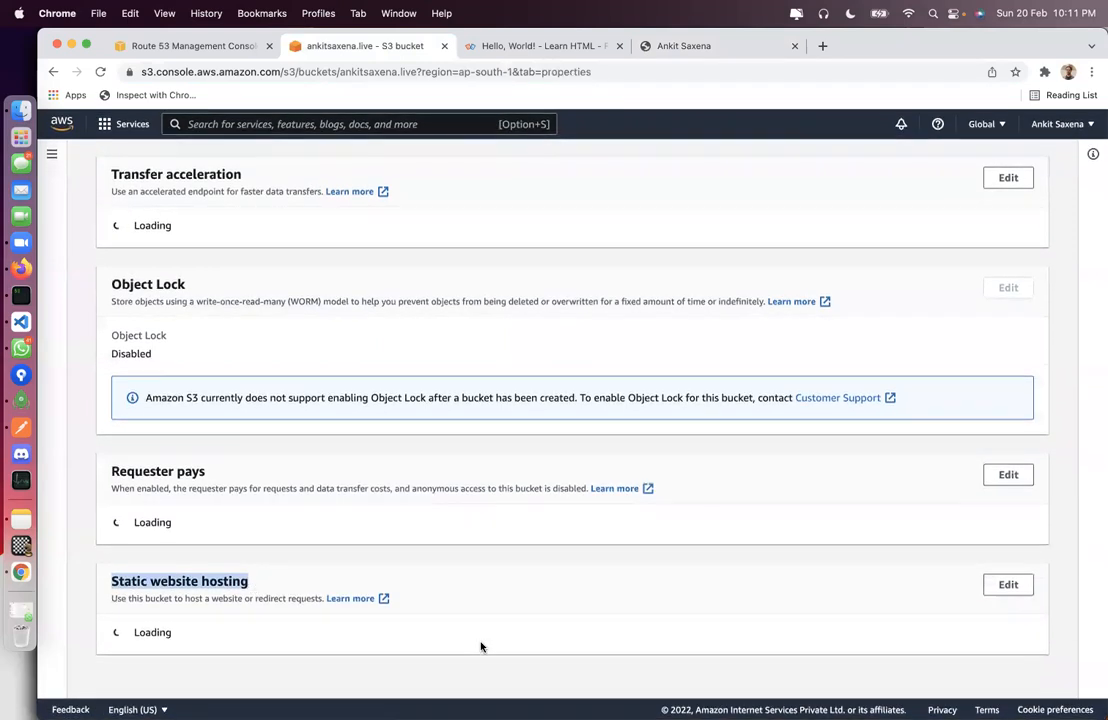
pyautogui.click(145, 580)
pyautogui.tripleClick(145, 580)
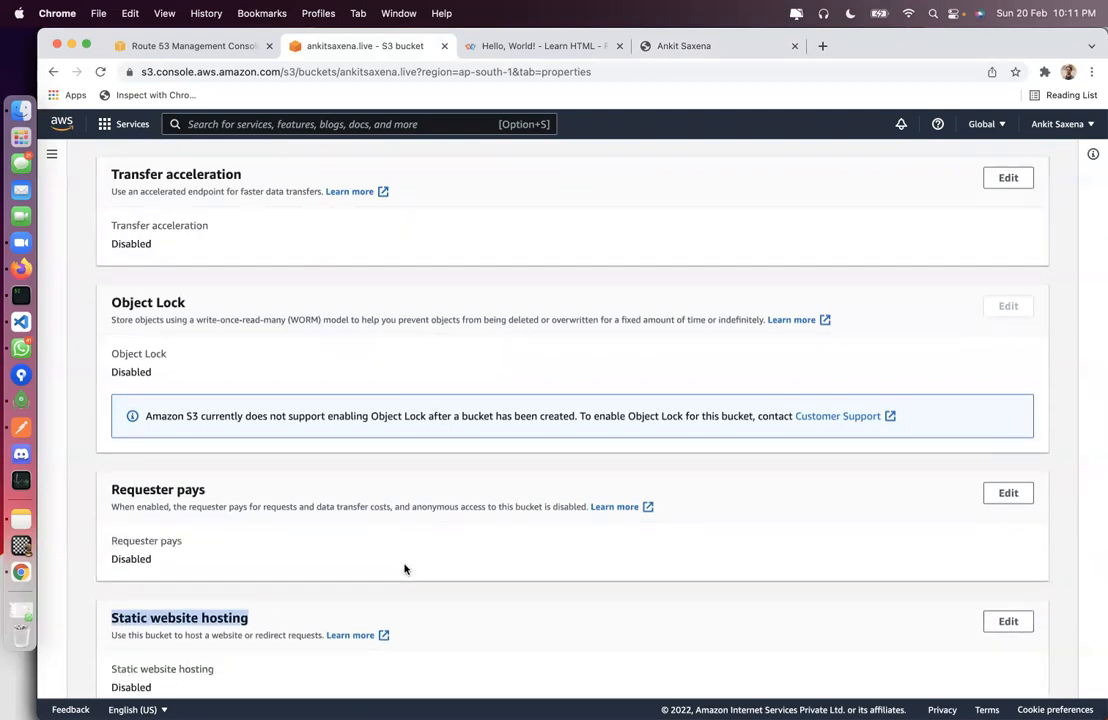
pyautogui.scroll(-1, 405, 569)
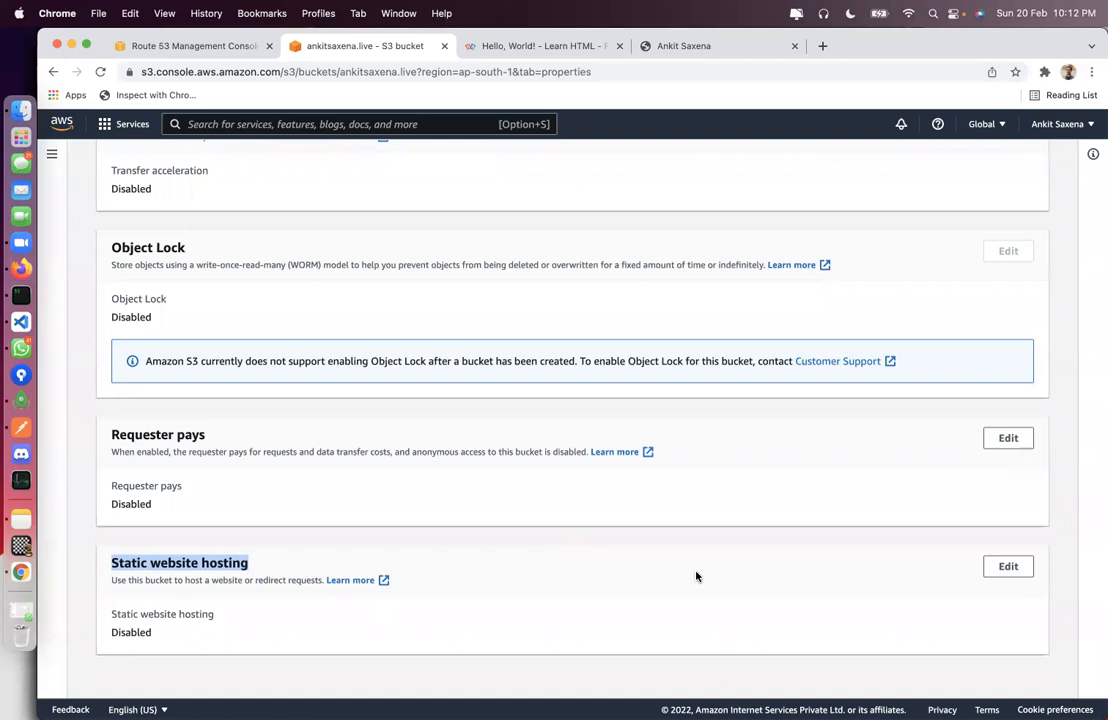
# Step: Edit the bucket's static website hosting and enable it with the hosting type Host a static website
pyautogui.click(1025, 567)
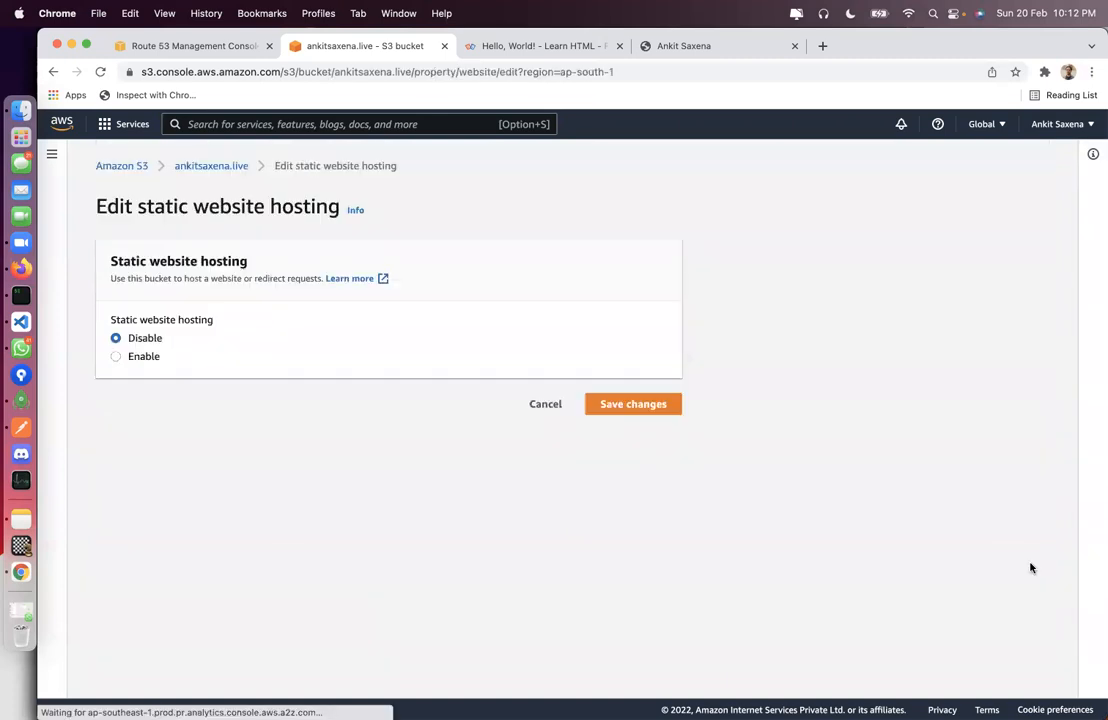
pyautogui.click(150, 355)
pyautogui.scroll(-3, 190, 570)
pyautogui.moveTo(130, 263); pyautogui.dragTo(237, 264)
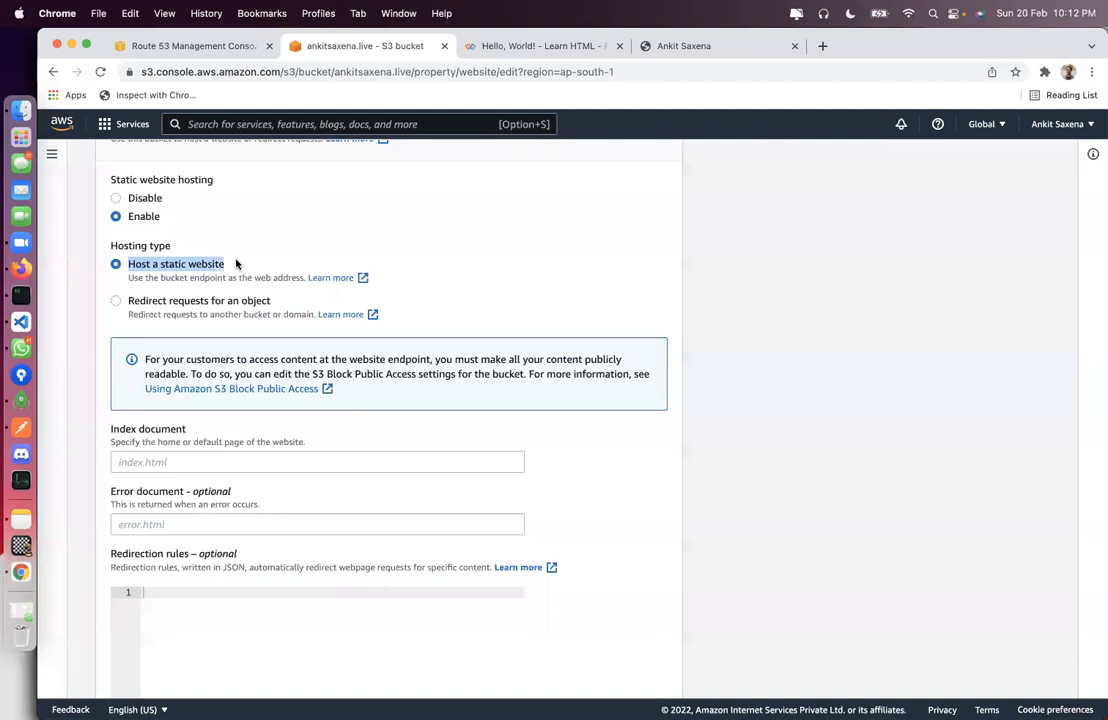
# Step: Set the index document of the static website to index.html
pyautogui.click(171, 461)
pyautogui.write('indexc.html')
pyautogui.press('BackSpace')
pyautogui.press('BackSpace')
pyautogui.press('BackSpace')
pyautogui.press('BackSpace')
pyautogui.press('BackSpace')
pyautogui.press('BackSpace')
pyautogui.write('.html')
pyautogui.scroll(-5, 335, 405)
pyautogui.click(187, 274)
pyautogui.write('error.html')
pyautogui.press('super+a')
pyautogui.press('BackSpace')
pyautogui.click(863, 456)
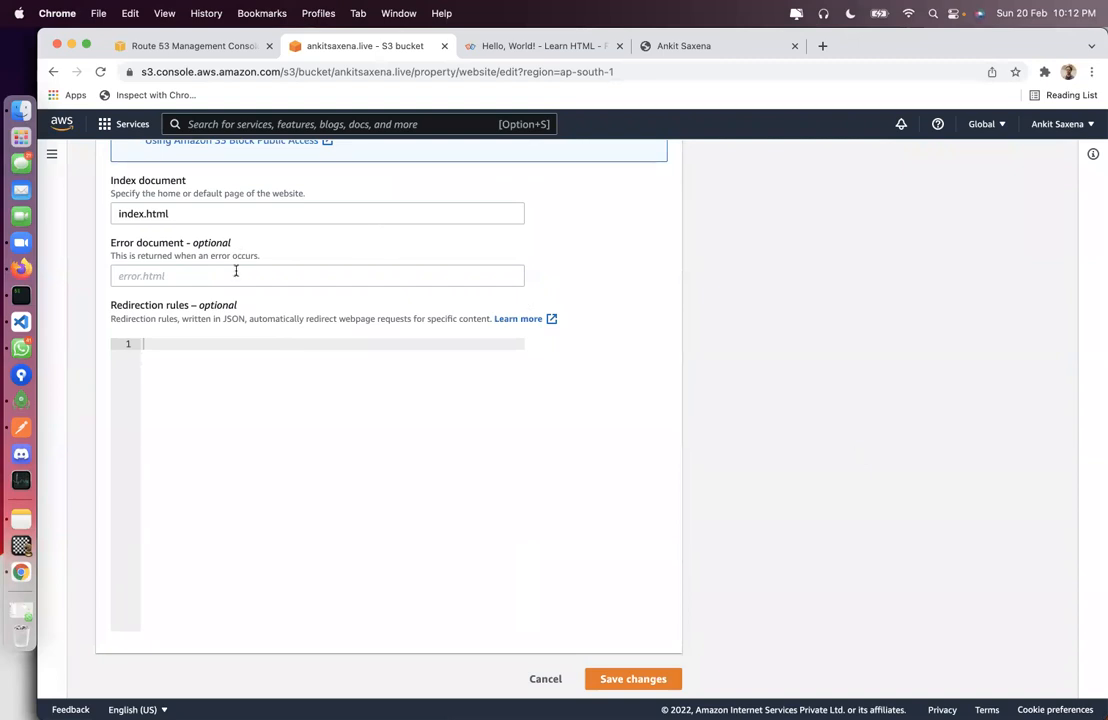
pyautogui.click(161, 277)
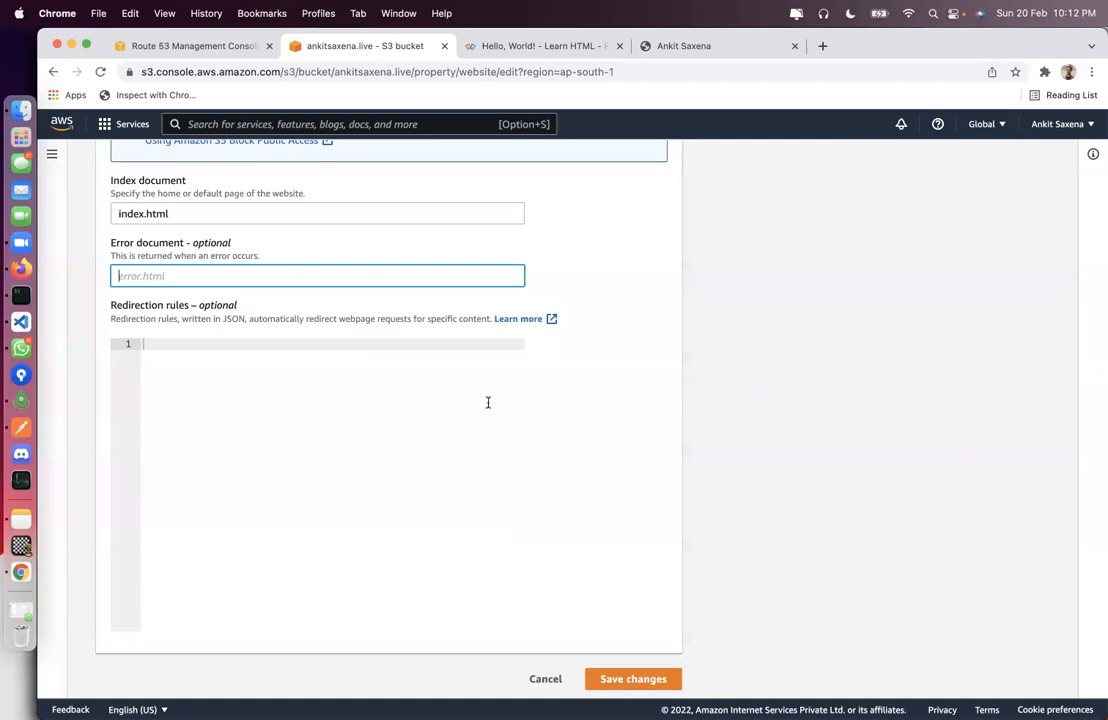
# Step: Save the static website hosting changes and copy the bucket website endpoint from the bucket's properties
pyautogui.scroll(-1, 497, 425)
pyautogui.click(643, 679)
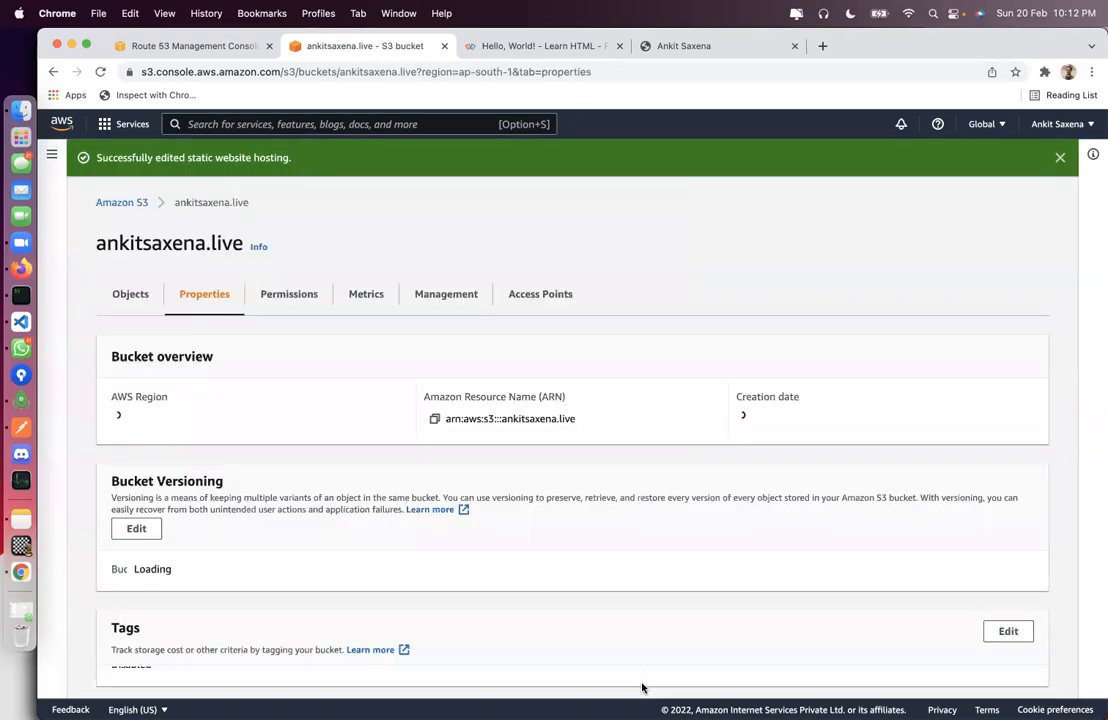
pyautogui.scroll(-20, 364, 522)
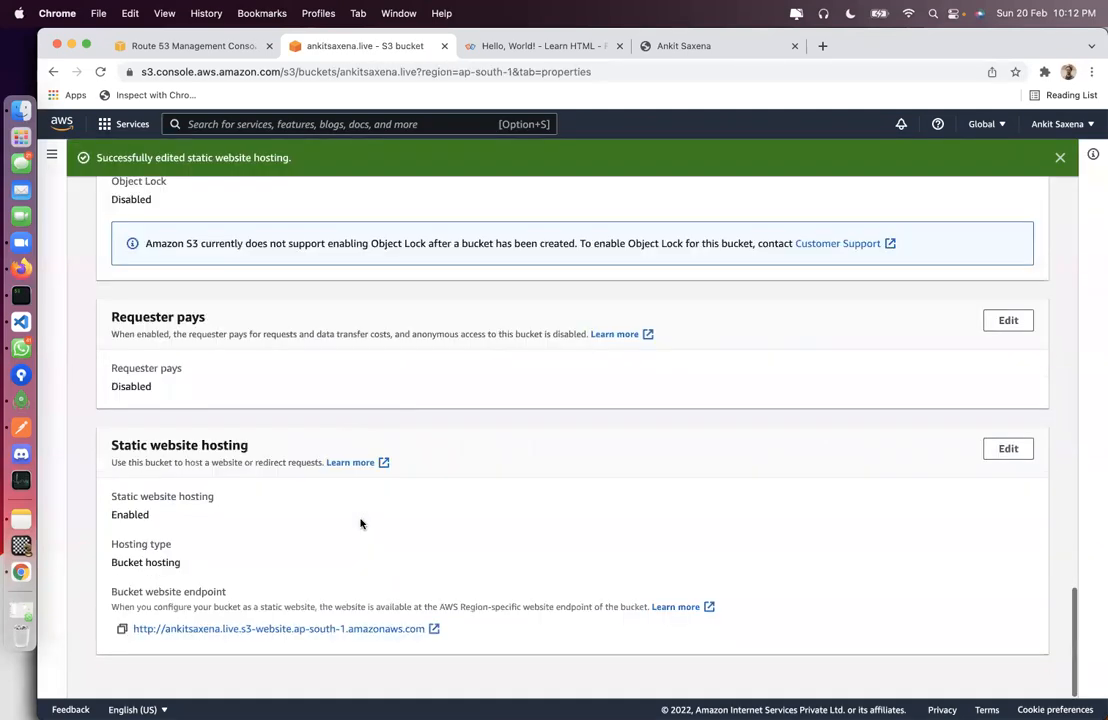
pyautogui.click(122, 628)
# Step: Load the copied bucket website endpoint in a new browser tab, and highlight the page text and its address
pyautogui.click(821, 47)
pyautogui.press('super+v')
pyautogui.press('Return')
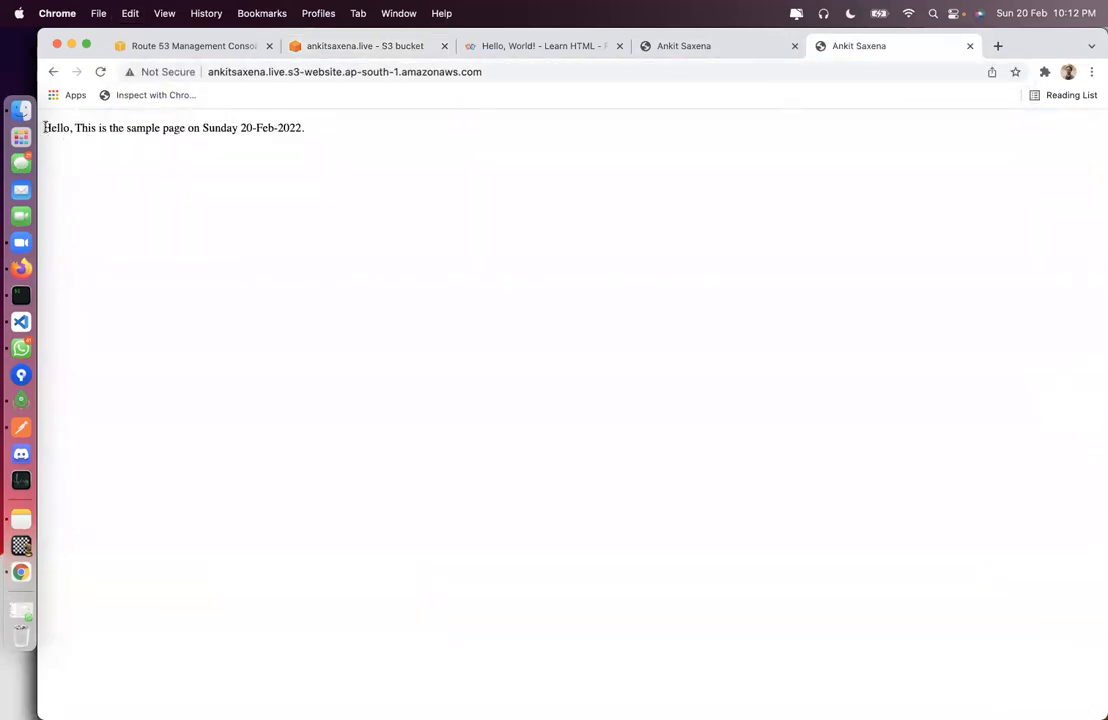
pyautogui.moveTo(44, 127); pyautogui.dragTo(340, 114)
pyautogui.moveTo(205, 70); pyautogui.dragTo(544, 67)
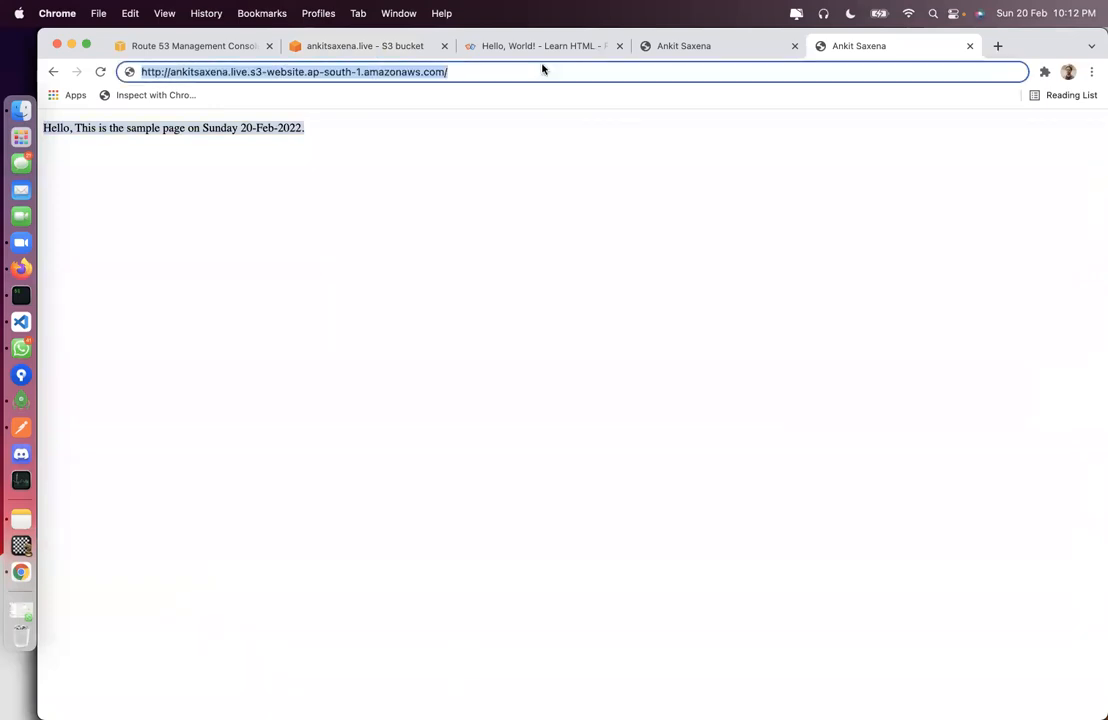
# Step: Compare the object URL ending in /index.html with the bucket website endpoint's address in the other tab
pyautogui.click(691, 45)
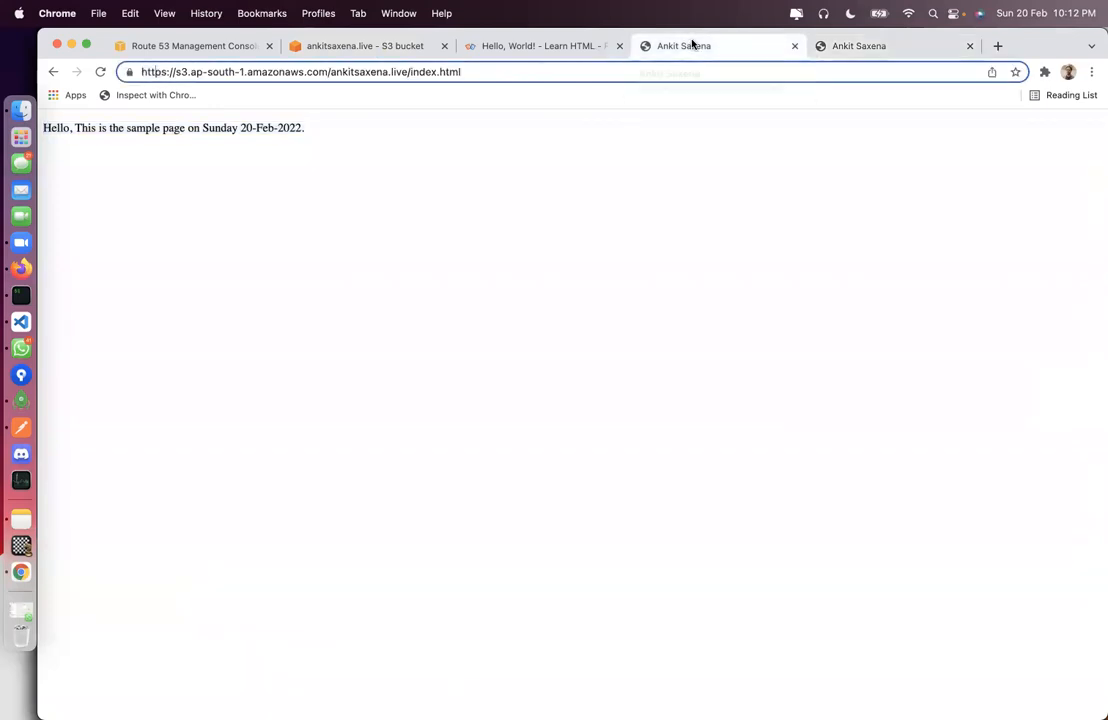
pyautogui.moveTo(408, 72); pyautogui.dragTo(516, 71)
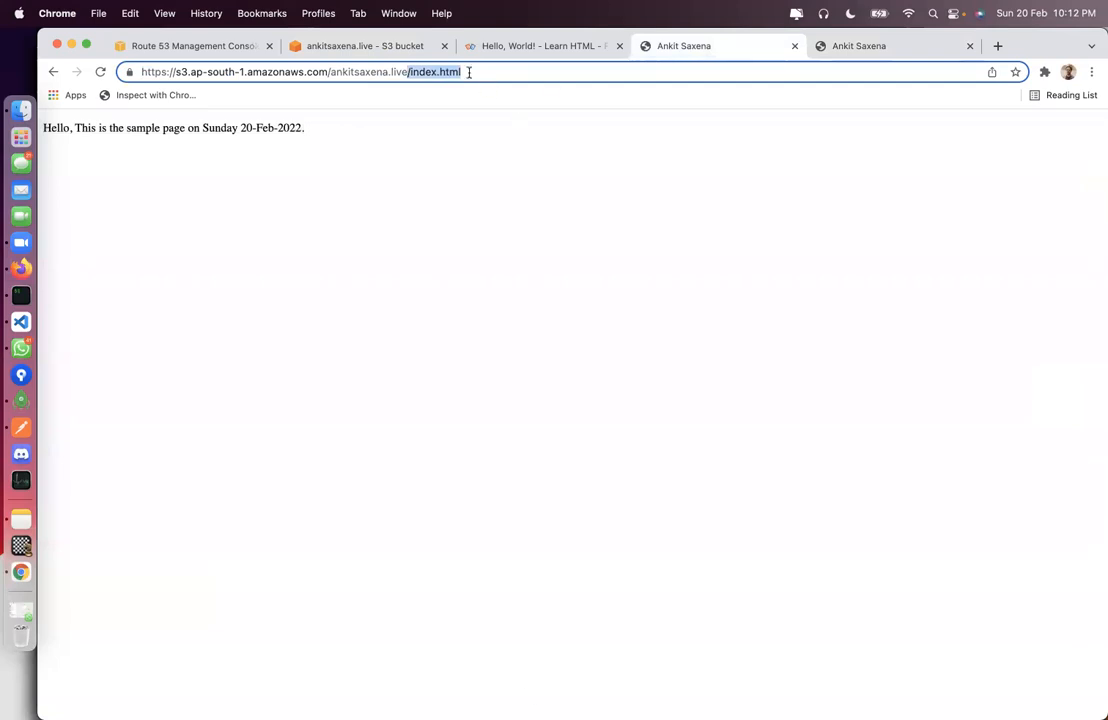
pyautogui.click(425, 71)
pyautogui.moveTo(408, 71); pyautogui.dragTo(507, 70)
pyautogui.click(862, 48)
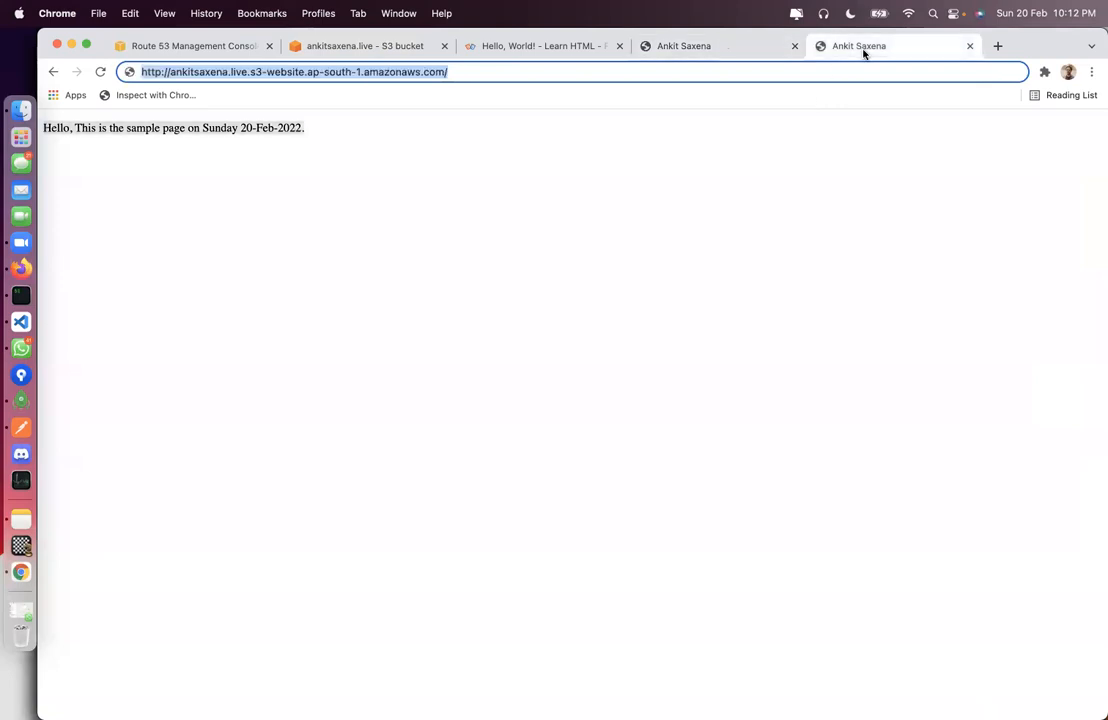
pyautogui.click(248, 72)
pyautogui.click(474, 77)
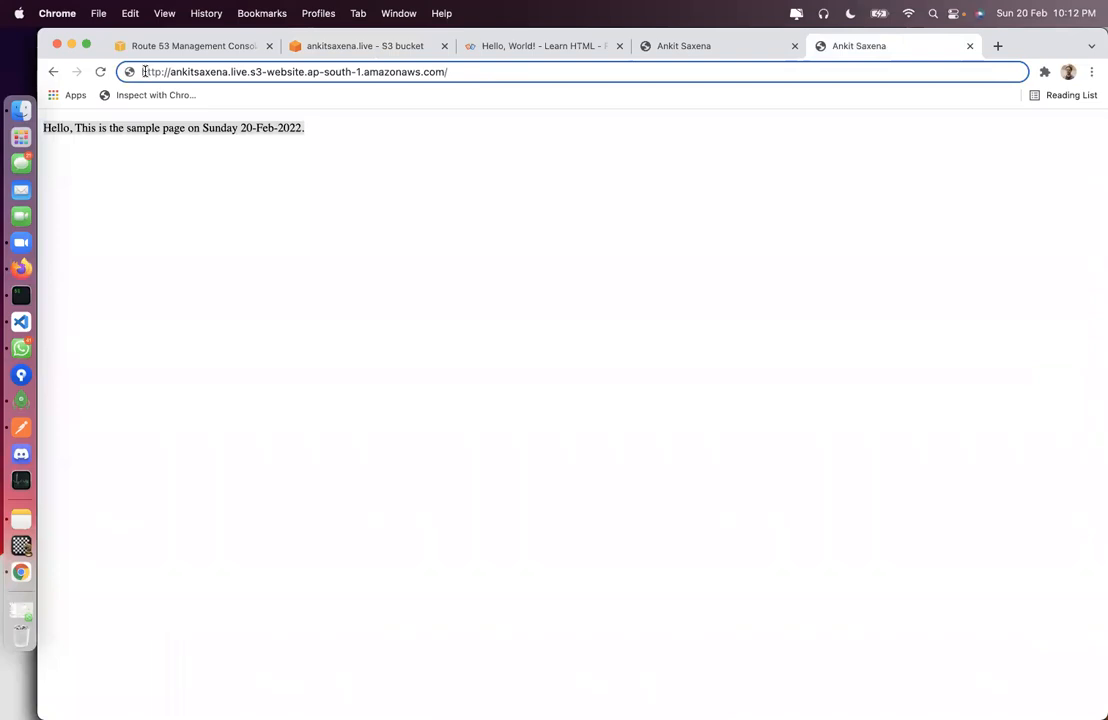
# Step: Return to the S3 console and reopen the domain-named bucket from the Amazon S3 bucket list
pyautogui.click(358, 45)
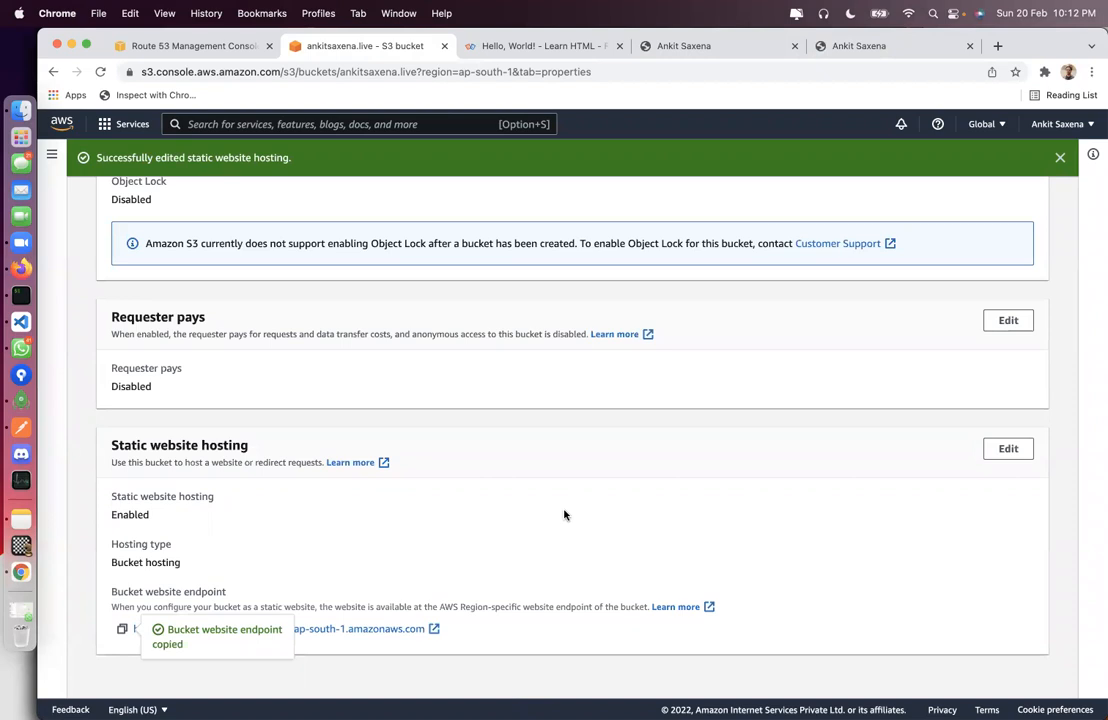
pyautogui.scroll(20, 507, 391)
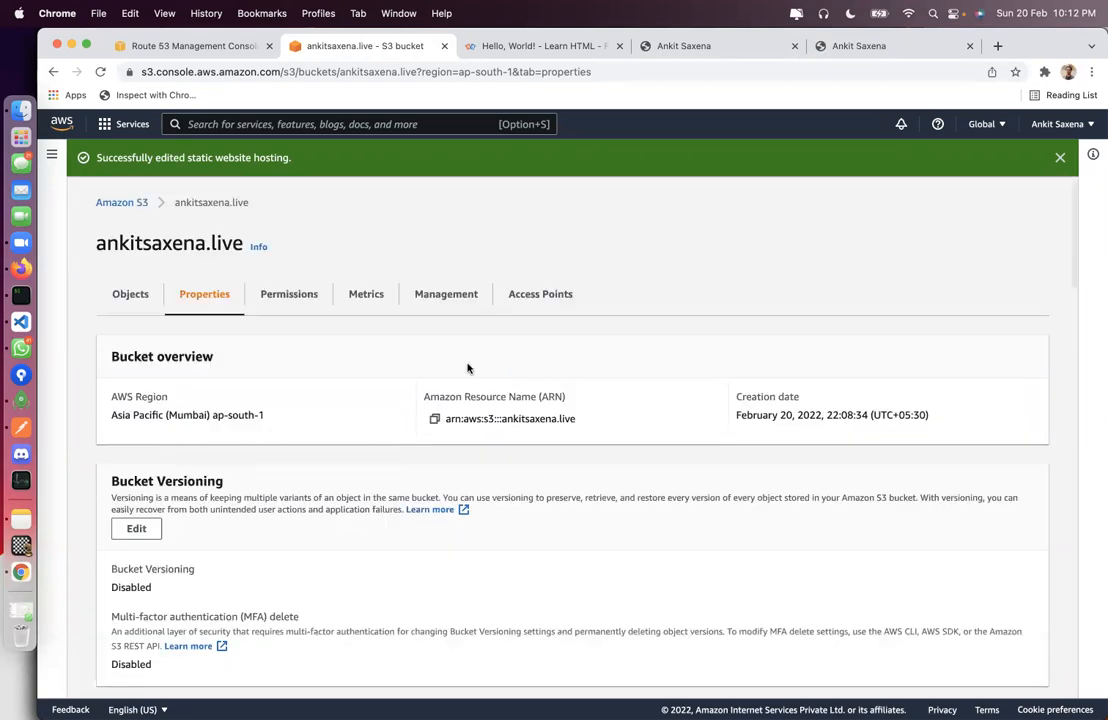
pyautogui.click(121, 202)
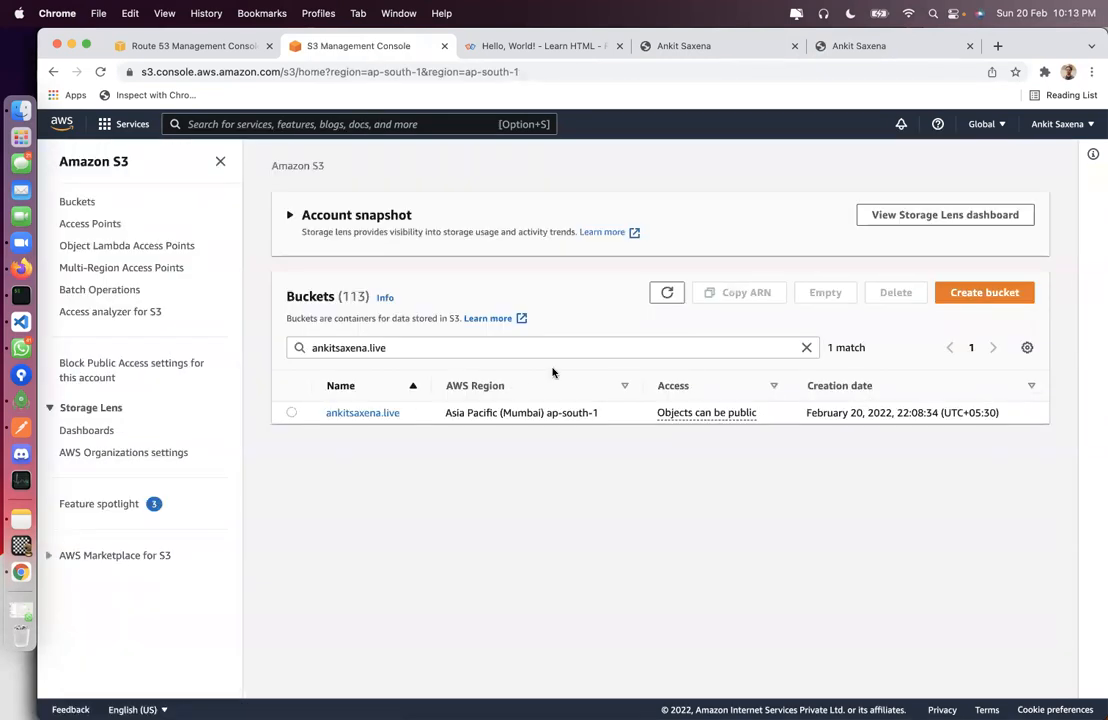
pyautogui.click(372, 412)
# Step: Return to the website endpoint's page and examine the http protocol in its address
pyautogui.click(890, 46)
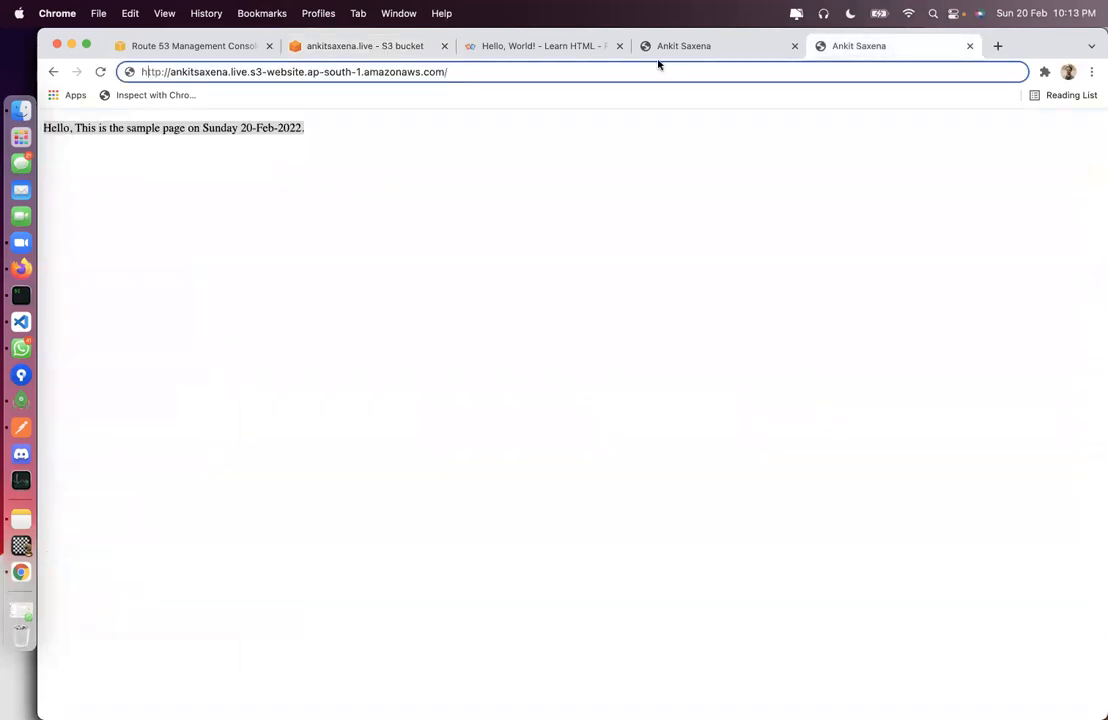
pyautogui.doubleClick(146, 72)
pyautogui.click(156, 72)
# Step: Search Google for "ssl certrificate" in a new tab, look through the results, and close the tab
pyautogui.click(997, 46)
pyautogui.write('ssl certrificate')
pyautogui.press('Return')
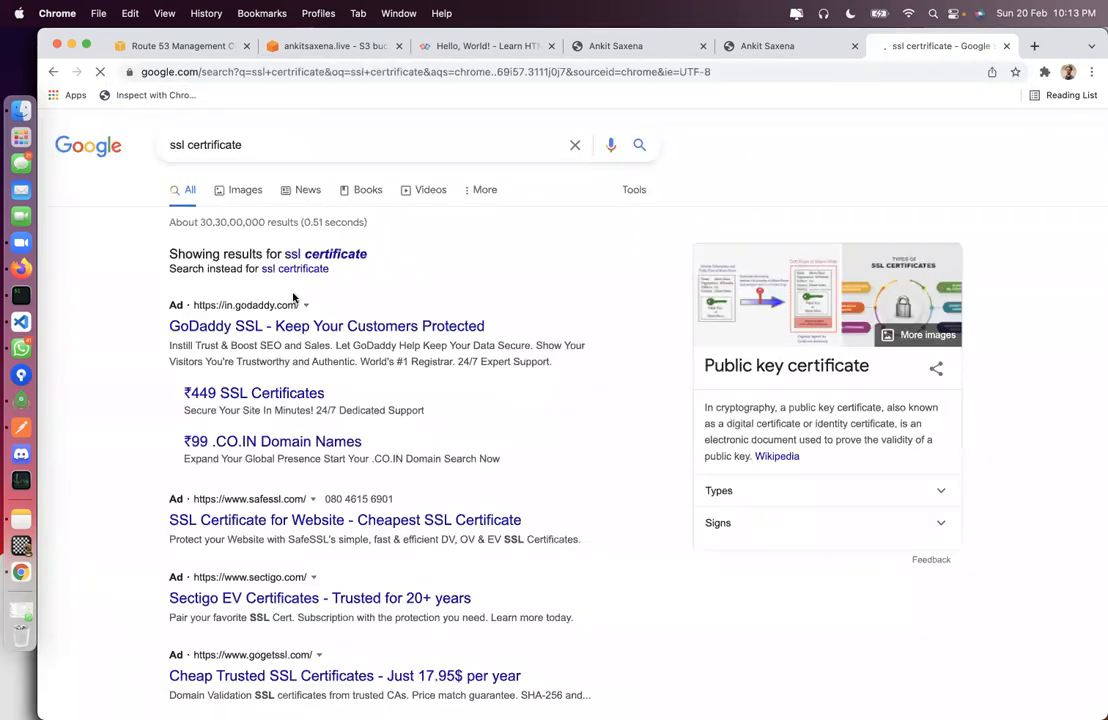
pyautogui.scroll(-2, 366, 257)
pyautogui.scroll(-2, 378, 522)
pyautogui.scroll(-10, 380, 522)
pyautogui.scroll(-10, 380, 522)
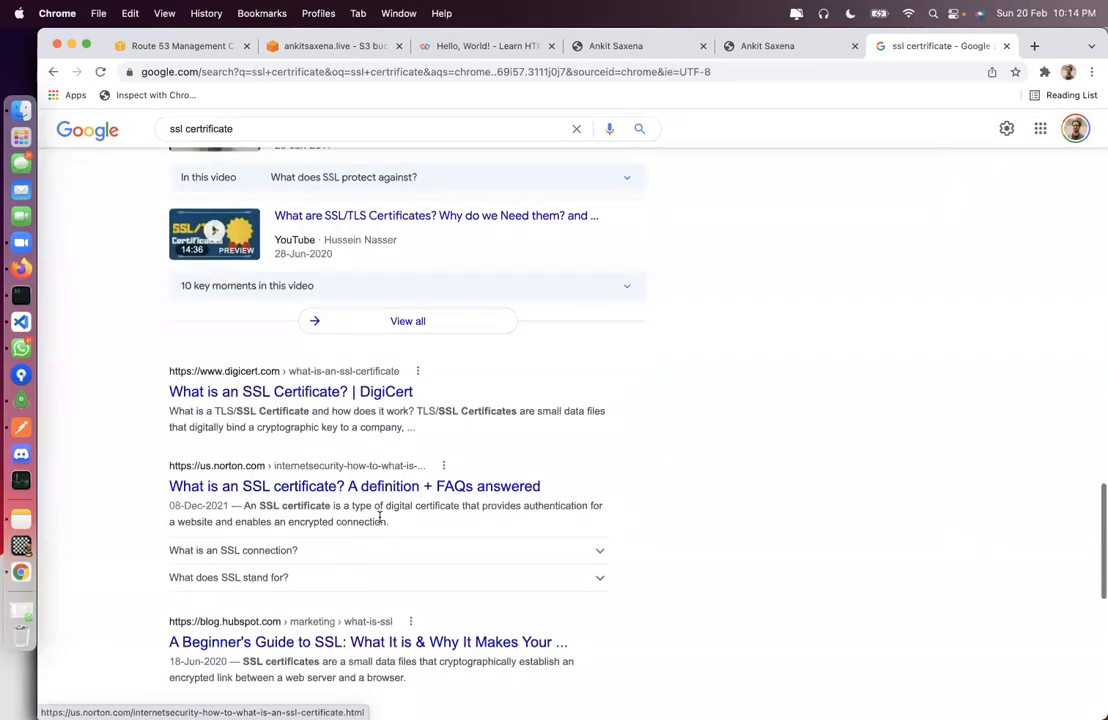
pyautogui.scroll(20, 380, 520)
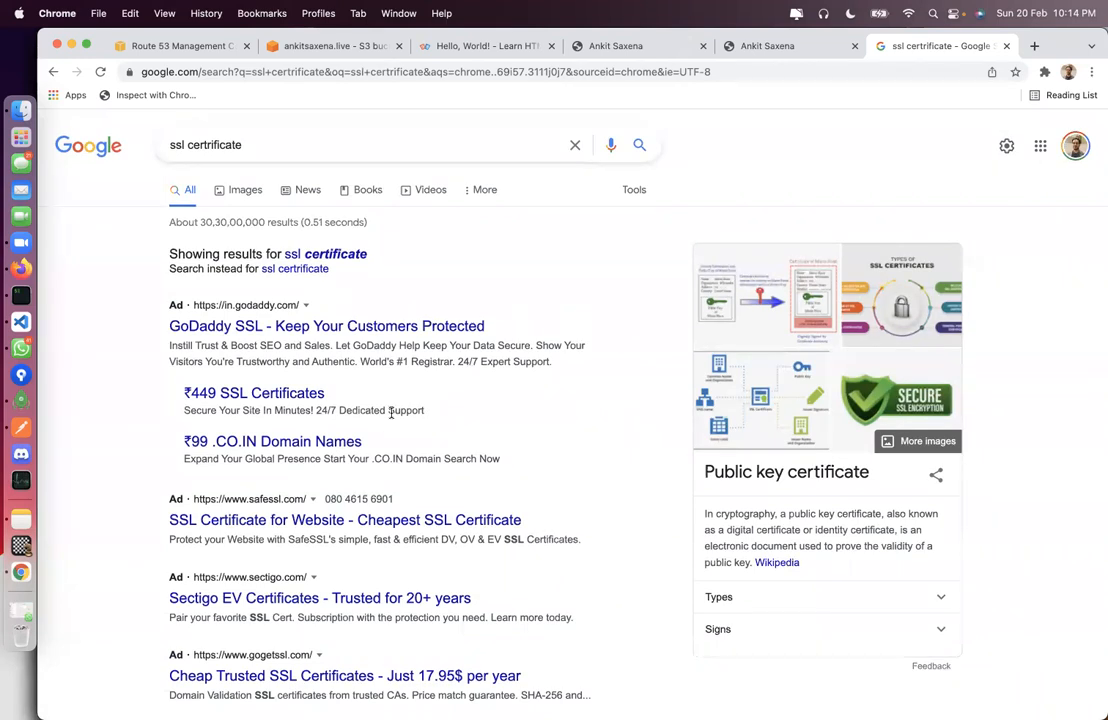
pyautogui.click(1005, 46)
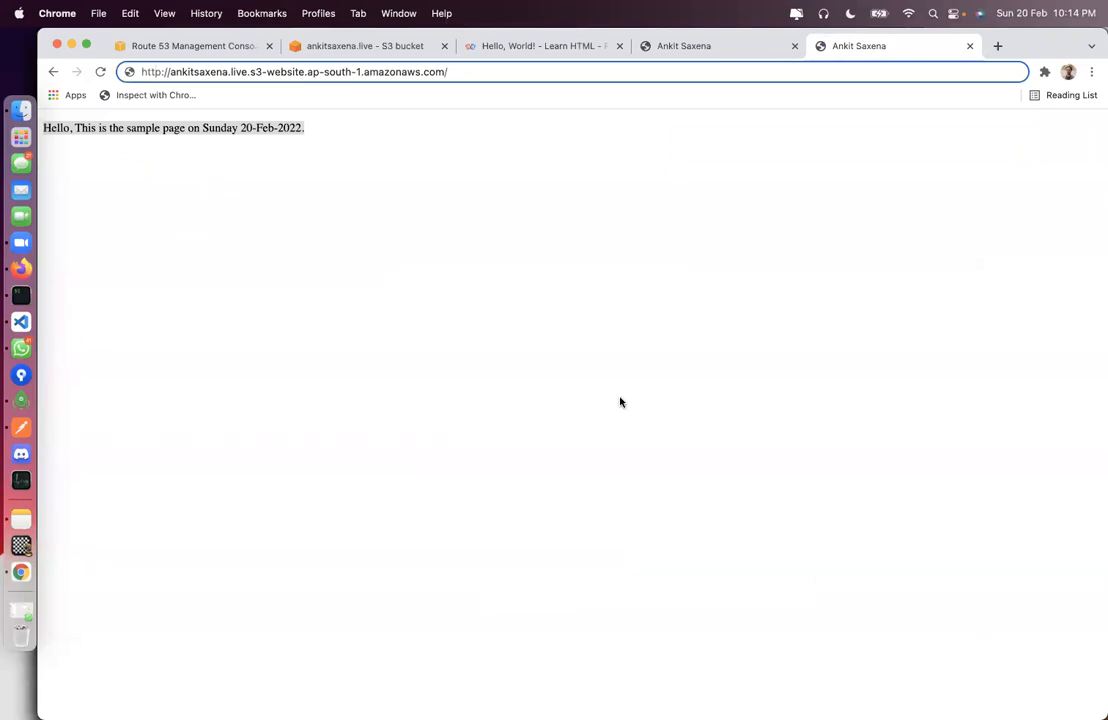
# Step: From the Route 53 console, search the AWS services for "acm" and open Certificate Manager in a new tab
pyautogui.click(230, 47)
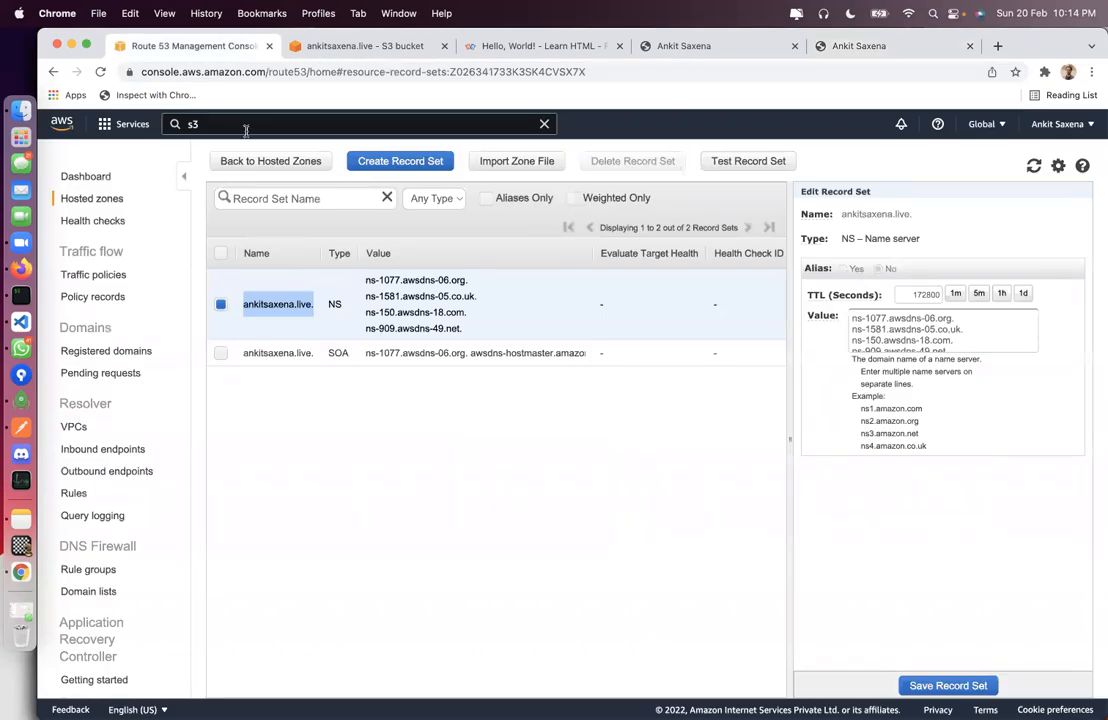
pyautogui.click(245, 124)
pyautogui.write('acm')
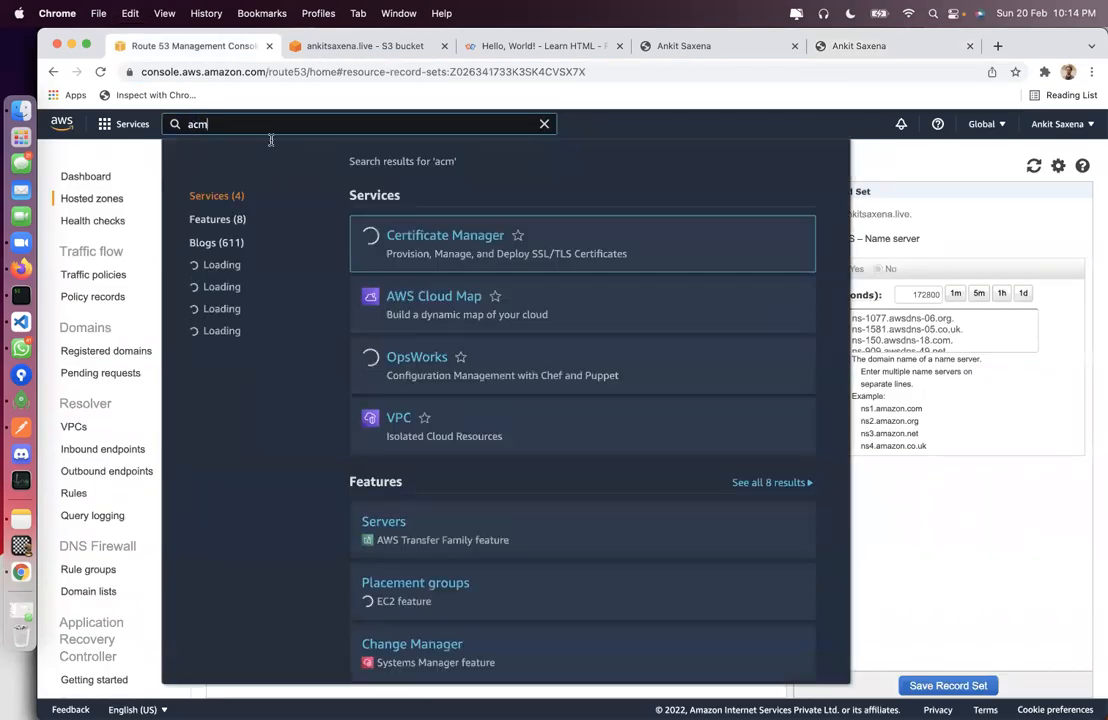
pyautogui.rightClick(478, 241)
pyautogui.click(479, 243)
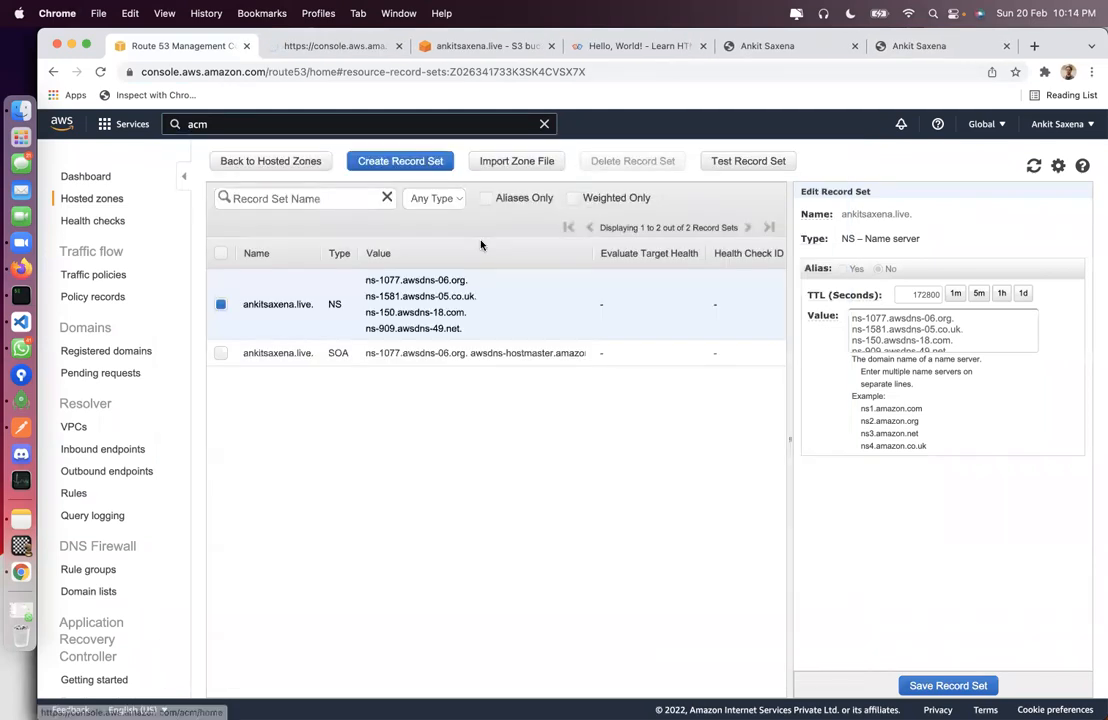
pyautogui.click(301, 47)
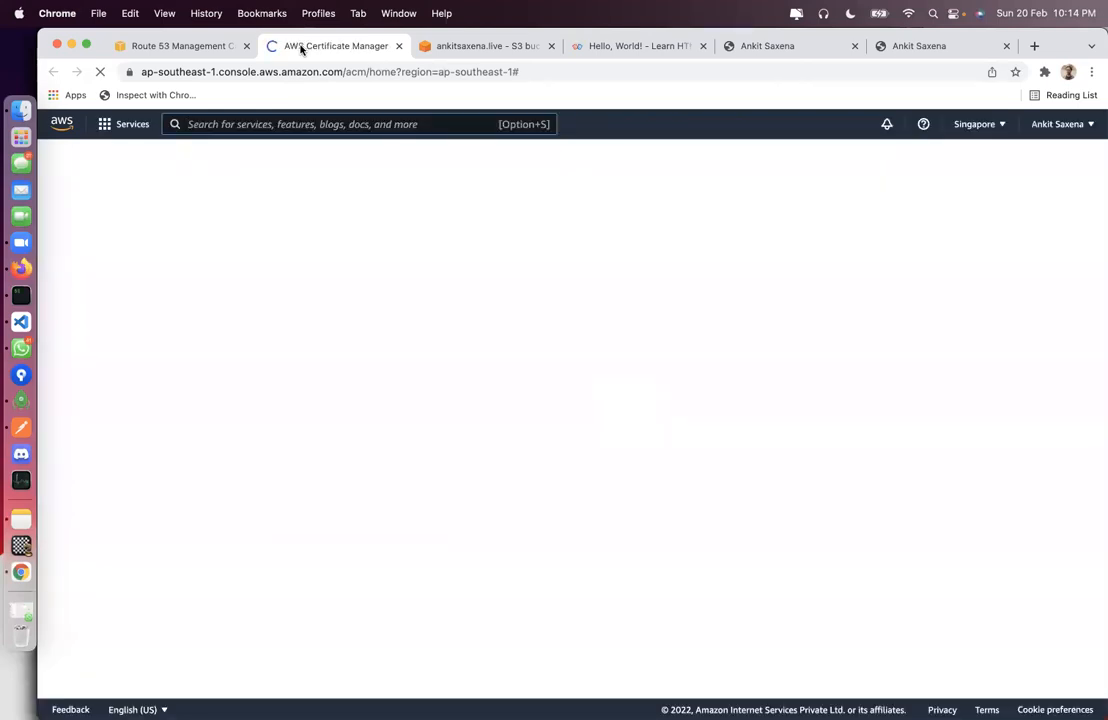
# Step: Switch Certificate Manager to the US East (N. Virginia) region and start a request for a public certificate
pyautogui.click(972, 124)
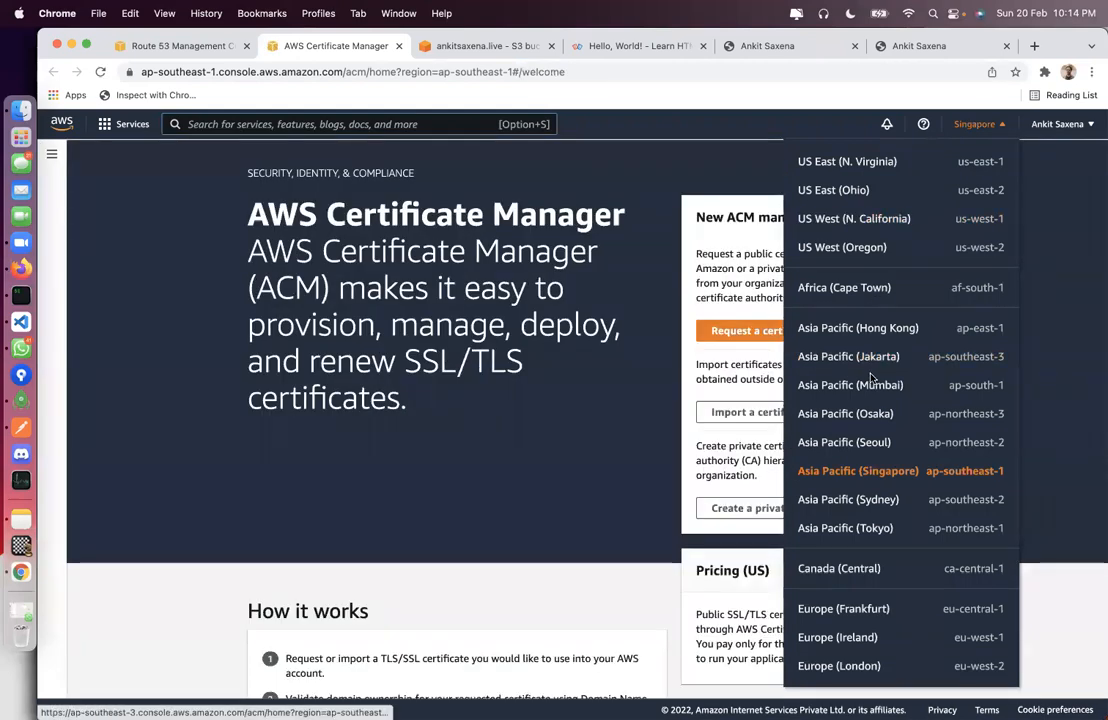
pyautogui.click(853, 161)
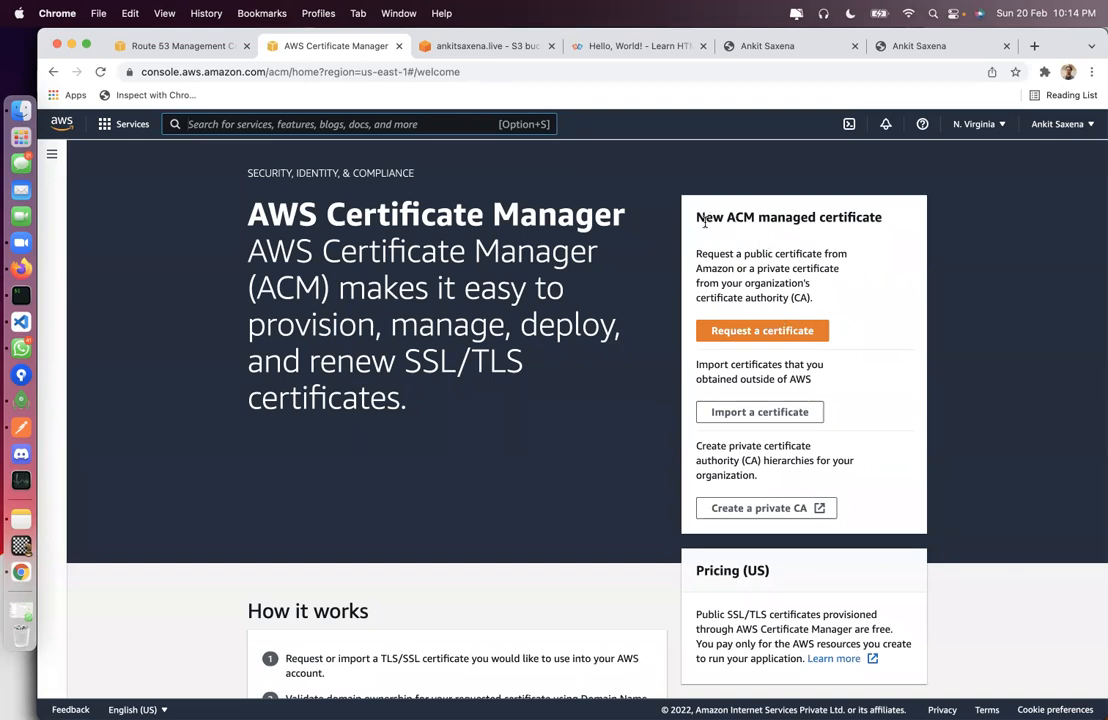
pyautogui.click(730, 330)
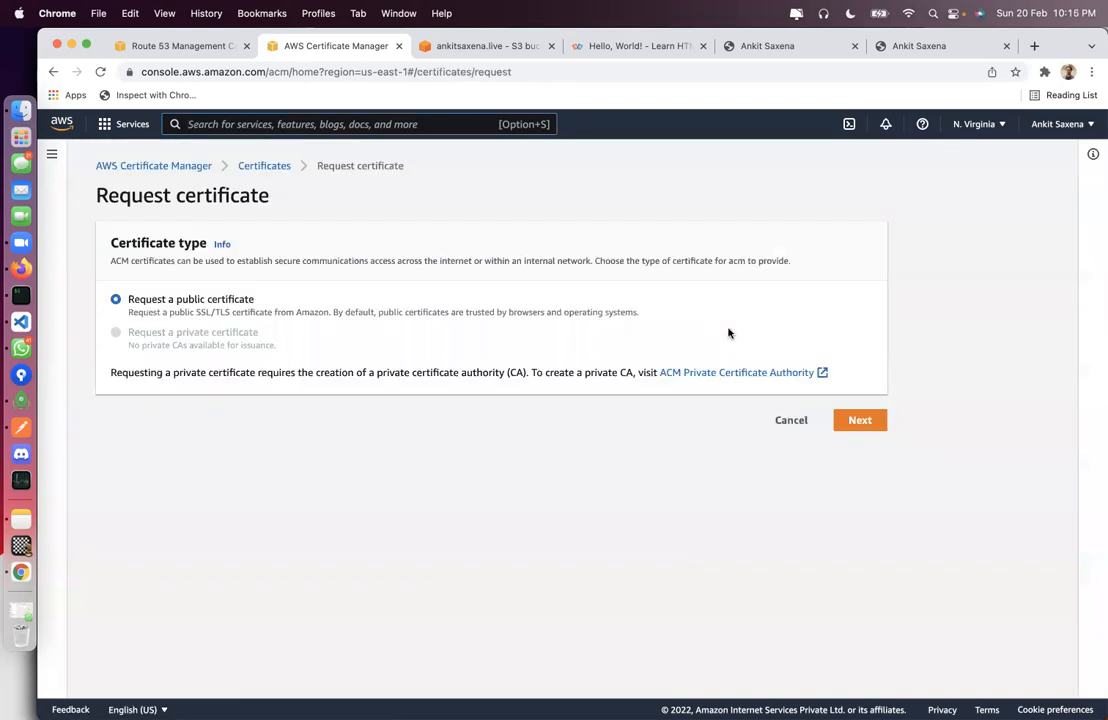
pyautogui.moveTo(127, 300); pyautogui.dragTo(255, 300)
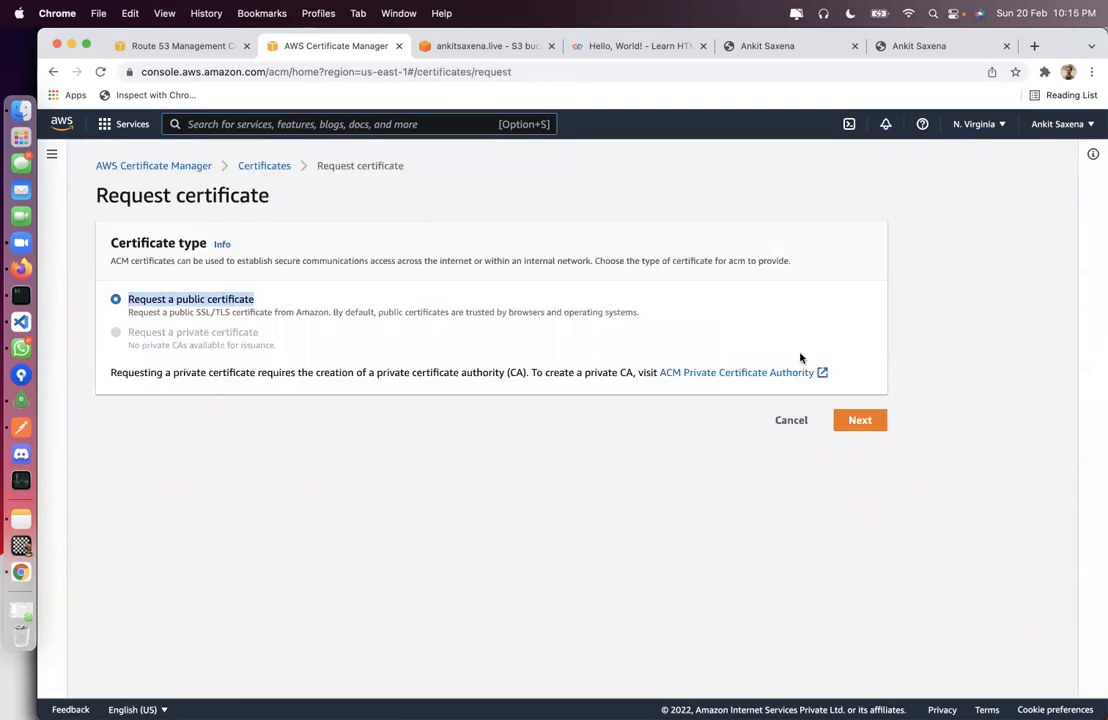
pyautogui.click(868, 420)
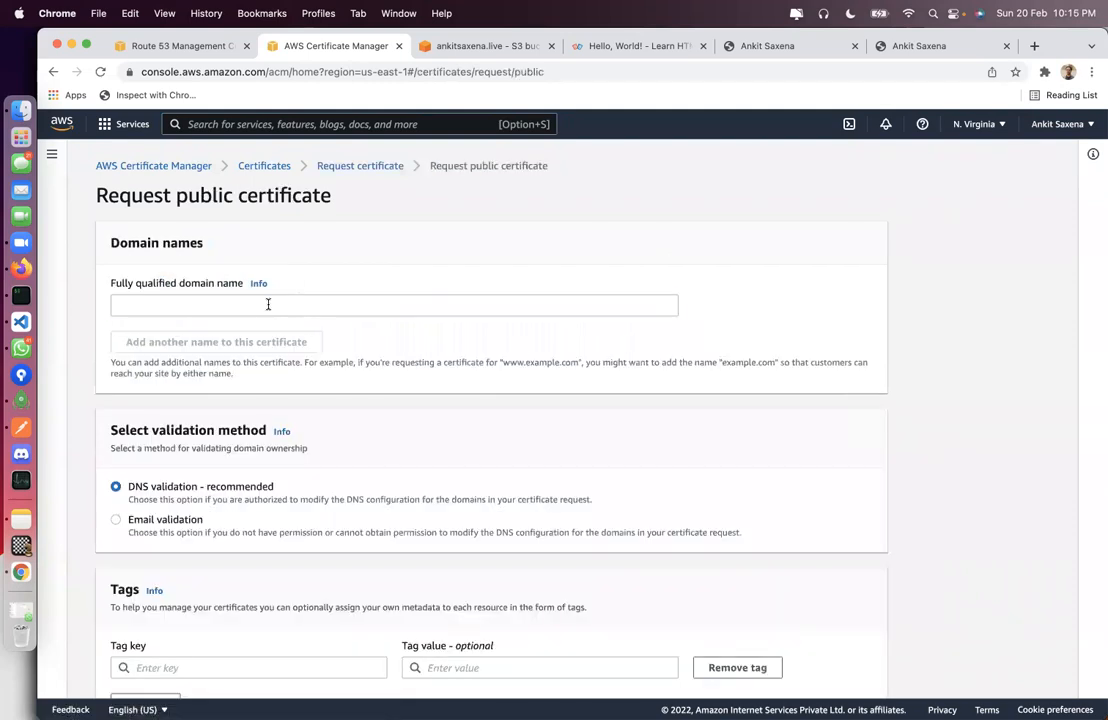
# Step: Copy the domain name from the Route 53 NS record and enter it, without protocol or slashes, as the certificate's fully qualified domain name
pyautogui.click(268, 305)
pyautogui.write('http://ankitsaxena.live.s3-website.ap-south-1.amazonaws.com')
pyautogui.click(158, 48)
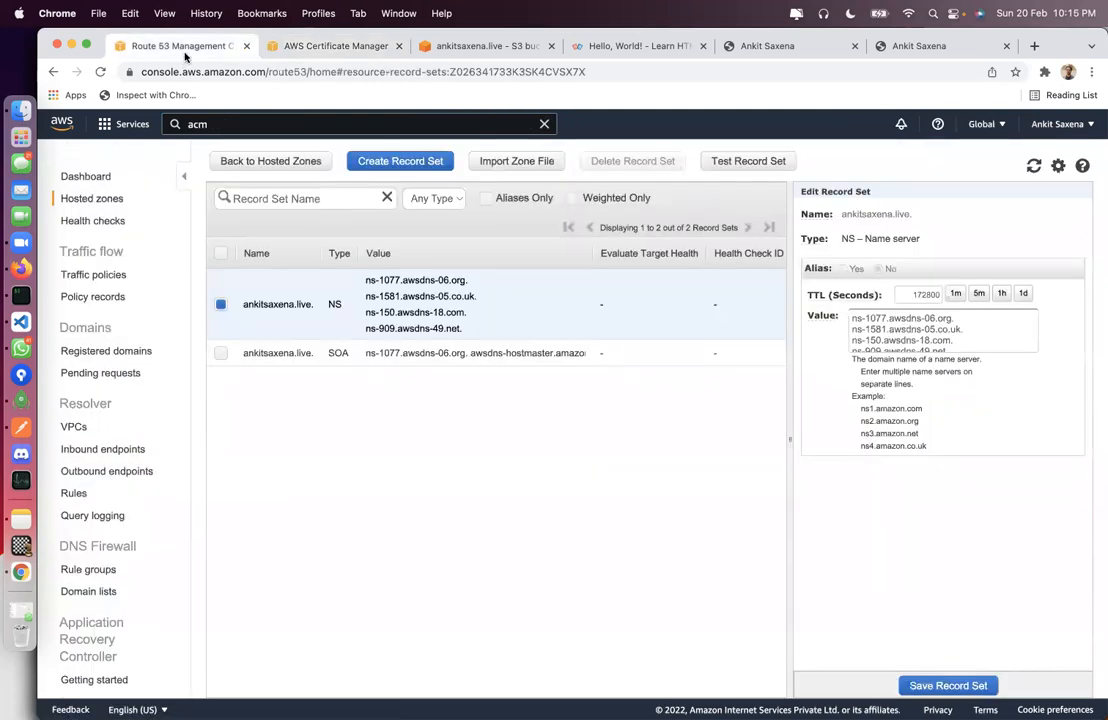
pyautogui.doubleClick(250, 305)
pyautogui.press('super+c')
pyautogui.click(430, 72)
pyautogui.press('super+v')
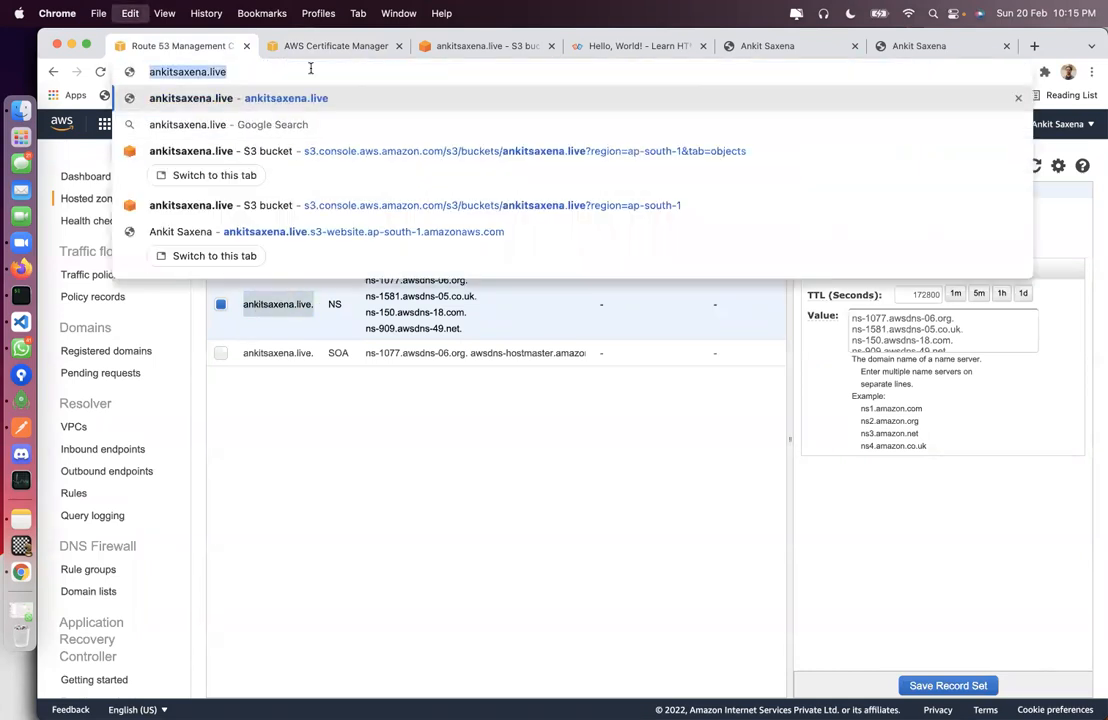
pyautogui.click(335, 46)
pyautogui.moveTo(226, 305); pyautogui.dragTo(410, 305)
pyautogui.write('/')
pyautogui.press('BackSpace')
pyautogui.moveTo(150, 305); pyautogui.dragTo(111, 306)
pyautogui.press('BackSpace')
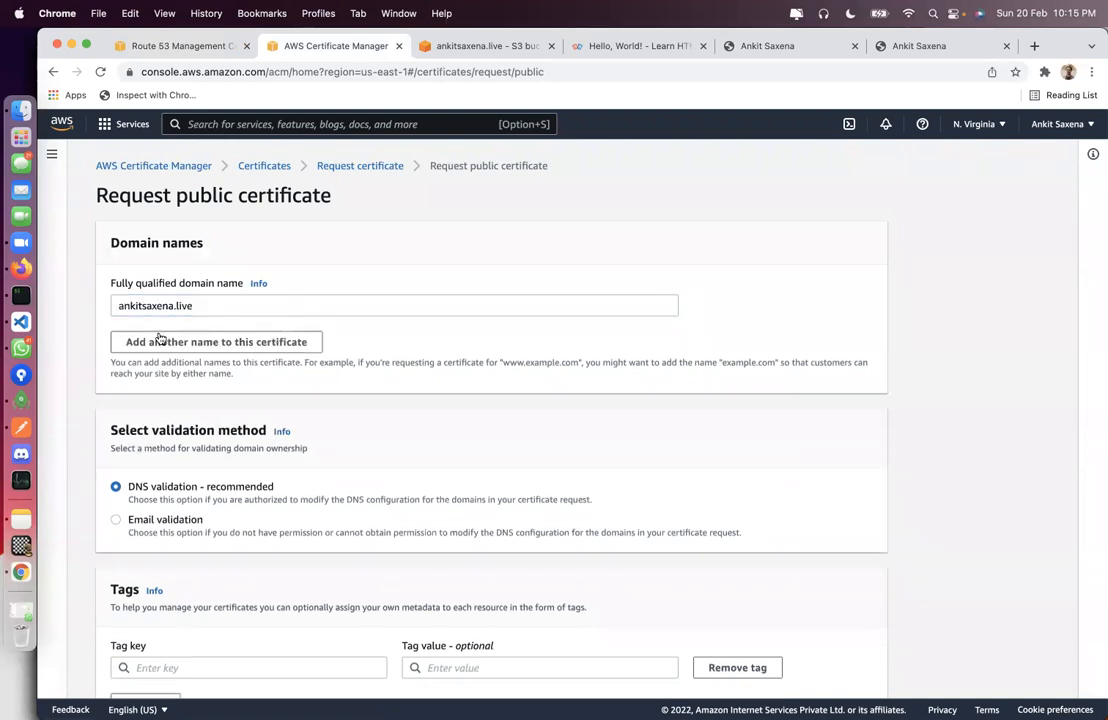
# Step: Add a second name to the certificate: the wildcard "*." followed by the domain name, without protocol or trailing slash
pyautogui.click(160, 341)
pyautogui.click(155, 341)
pyautogui.write('*.')
pyautogui.write('http://ankitsaxena.live/')
pyautogui.click(158, 342)
pyautogui.press('BackSpace')
pyautogui.press('BackSpace')
pyautogui.press('BackSpace')
pyautogui.press('BackSpace')
pyautogui.press('BackSpace')
pyautogui.press('BackSpace')
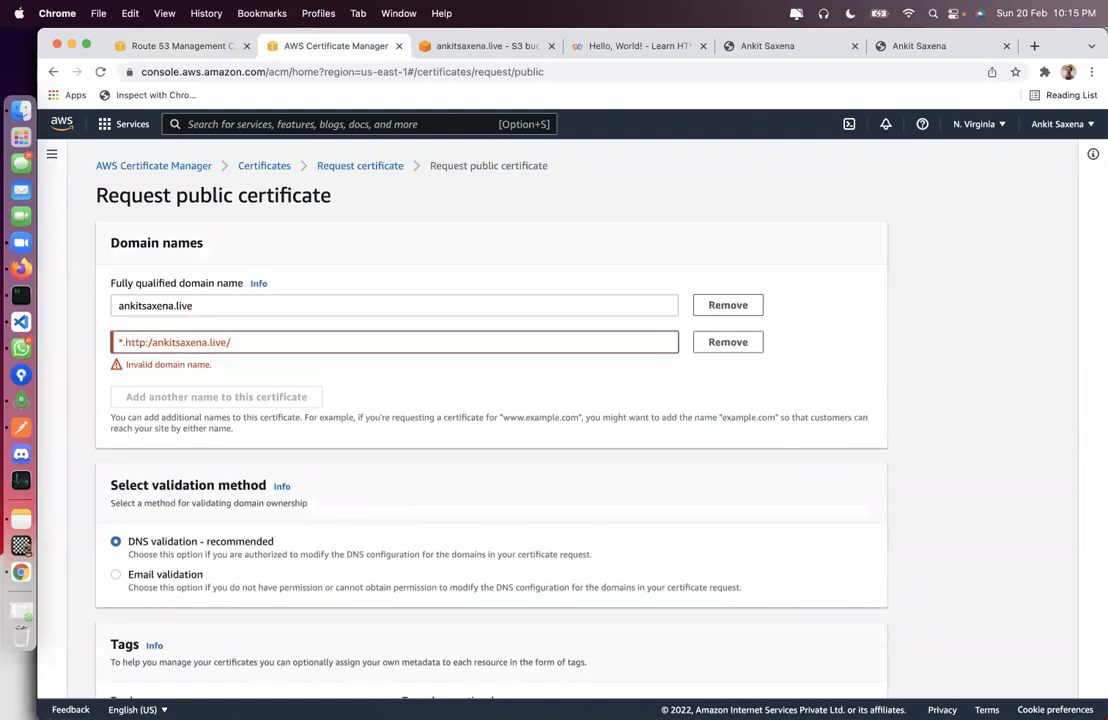
pyautogui.press('BackSpace')
pyautogui.click(247, 339)
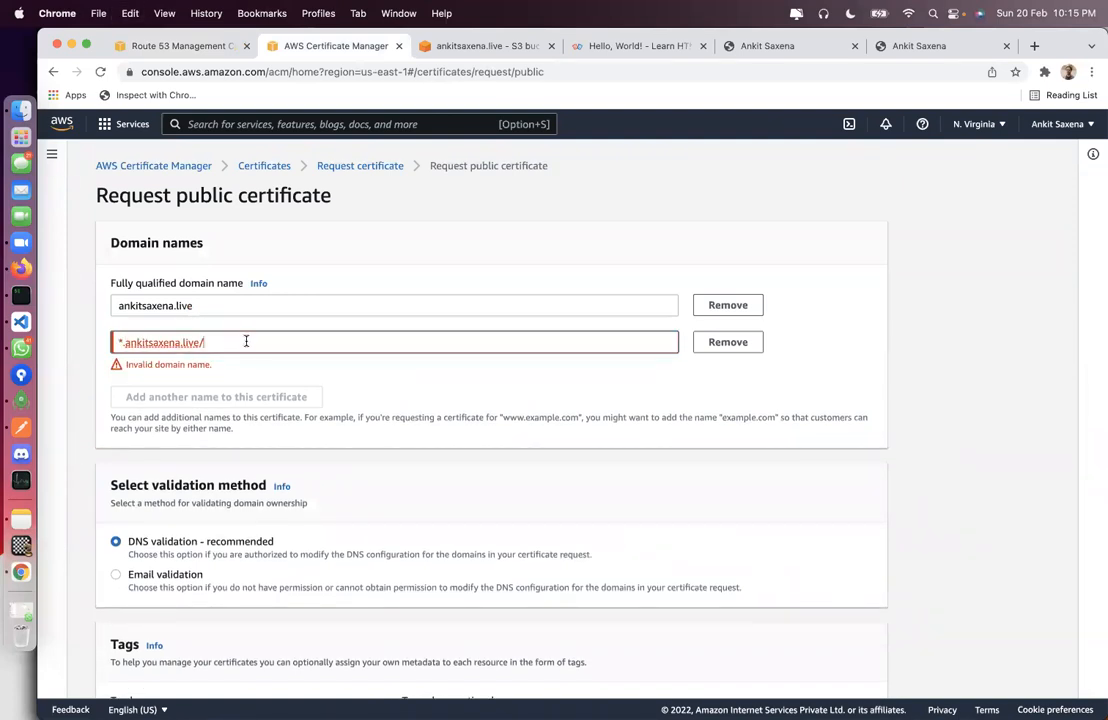
pyautogui.press('BackSpace')
pyautogui.click(72, 402)
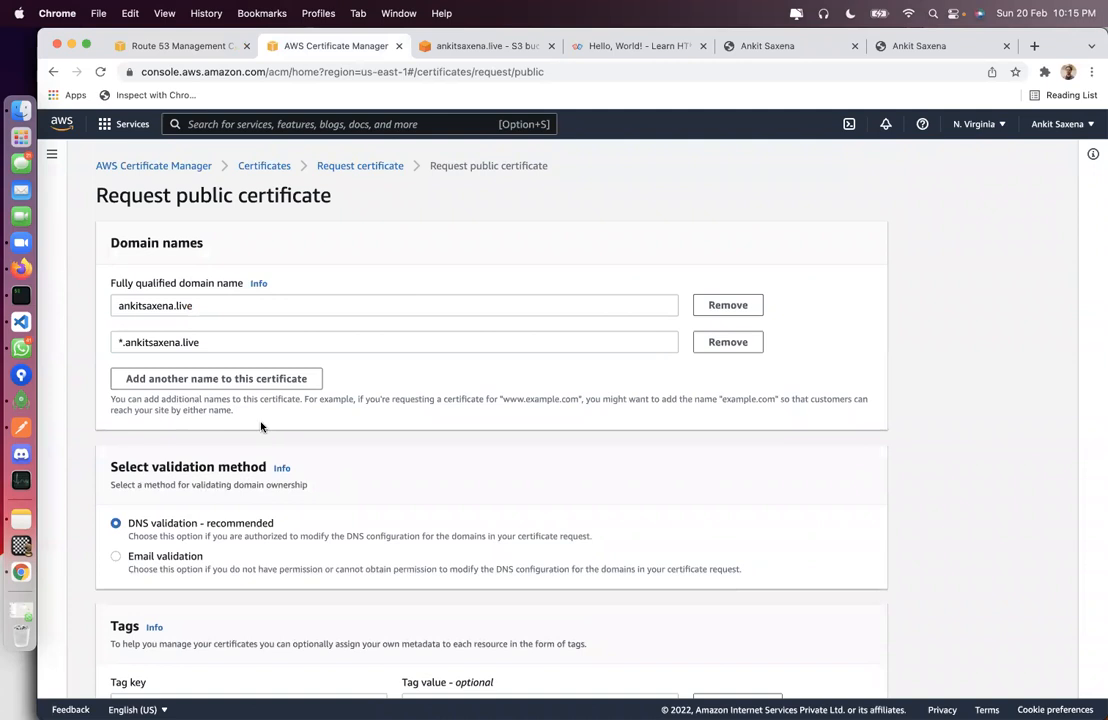
pyautogui.click(272, 378)
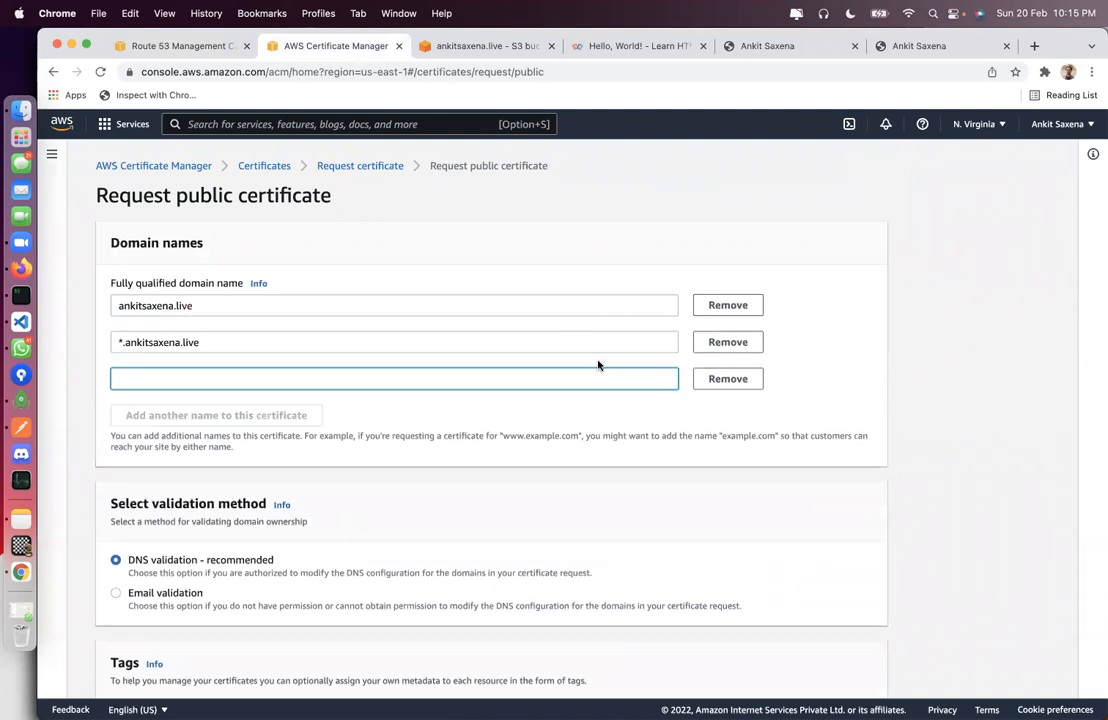
pyautogui.click(730, 378)
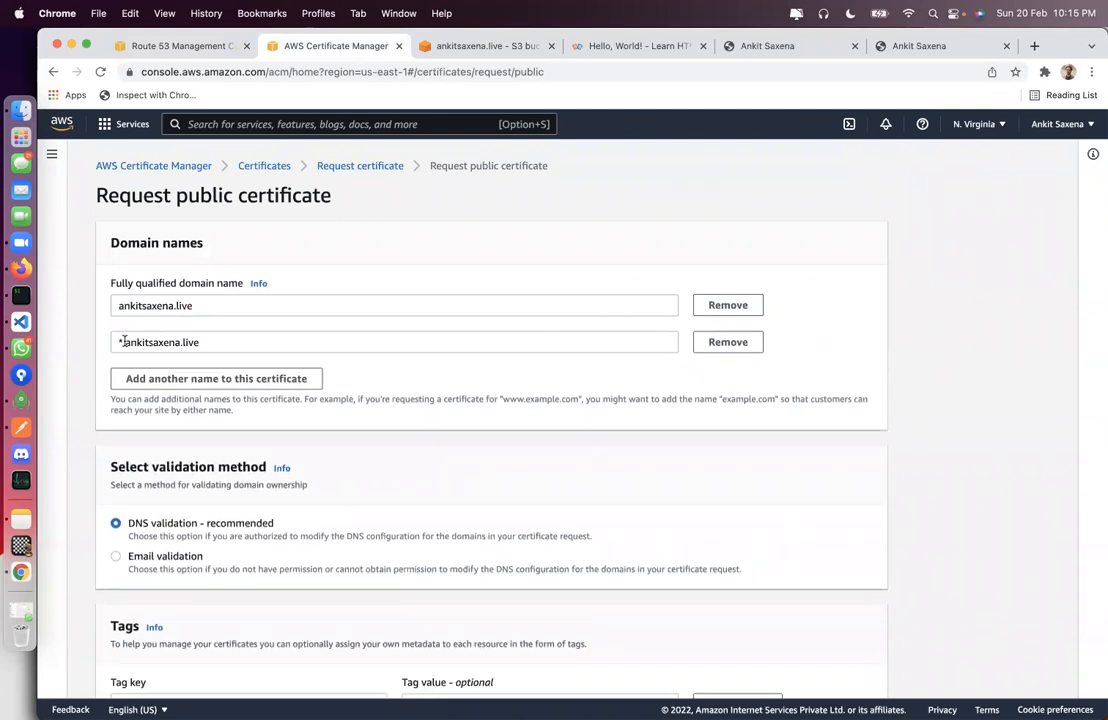
pyautogui.click(112, 342)
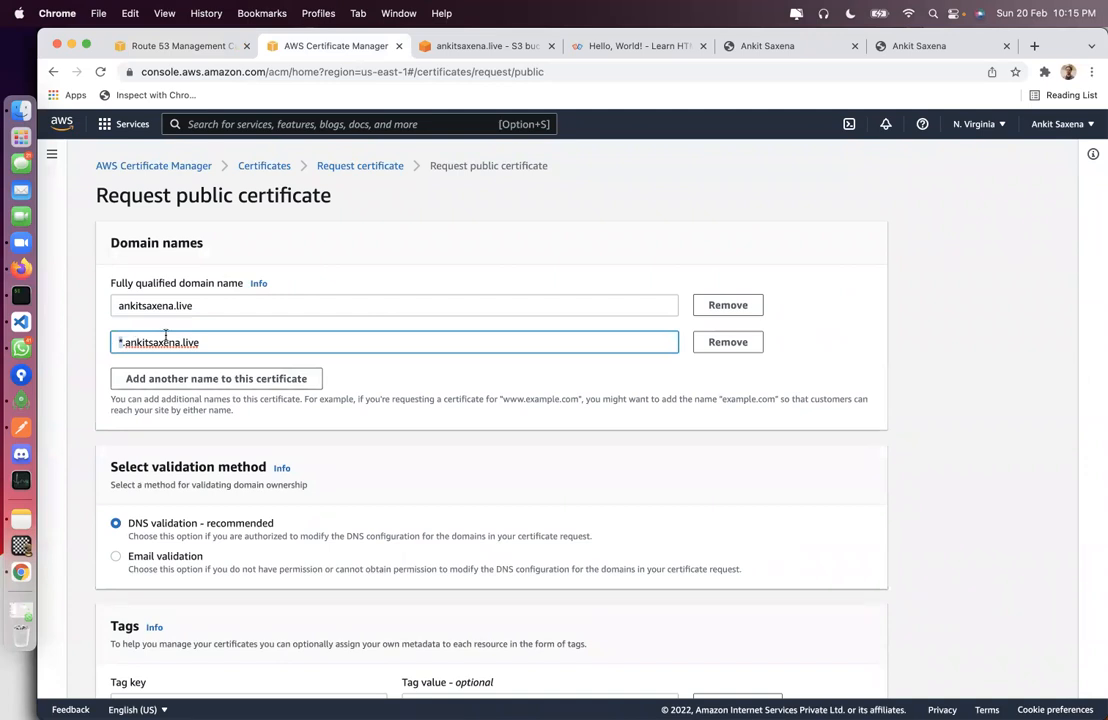
pyautogui.click(244, 299)
pyautogui.click(245, 341)
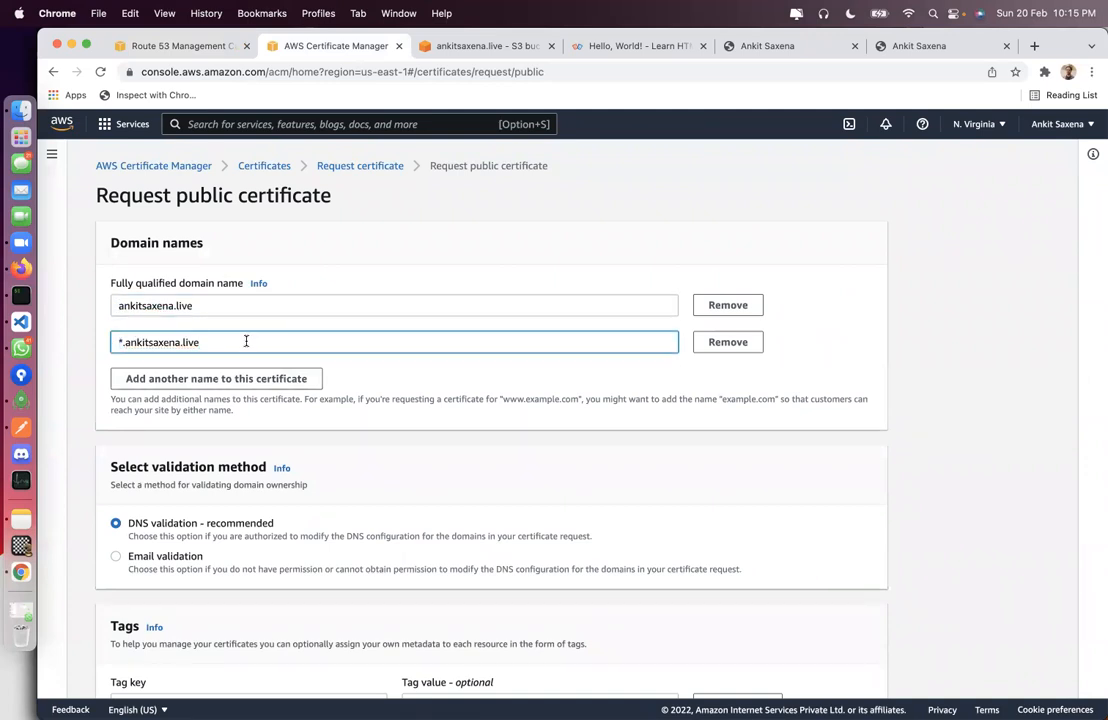